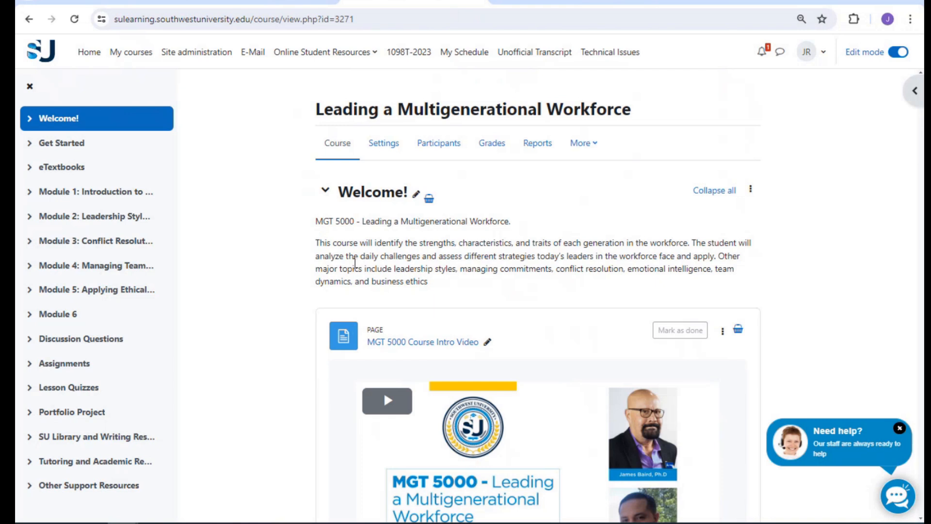
# Select the MGT 5000 welcome text, play and pause the intro video, then go to HA 5000
pyautogui.moveTo(315, 222); pyautogui.dragTo(451, 283)
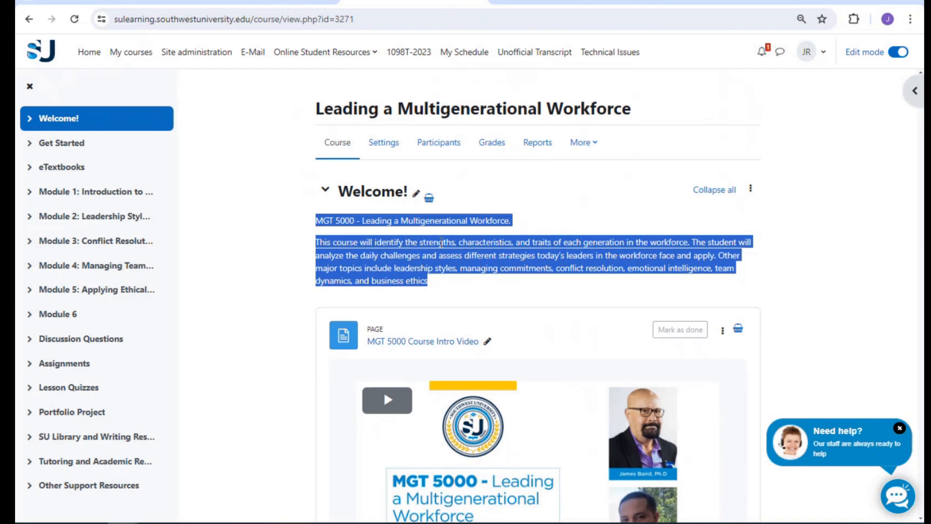
pyautogui.scroll(-3, 442, 242)
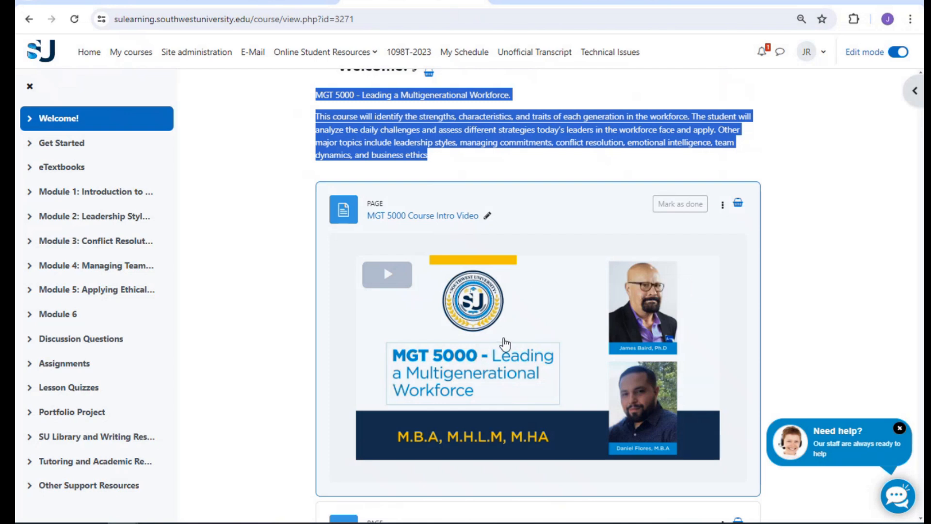
pyautogui.click(505, 343)
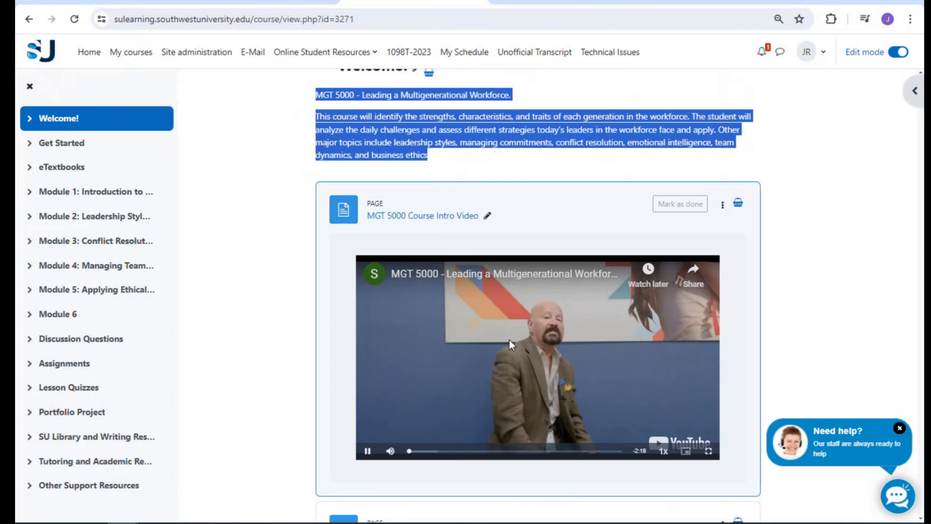
pyautogui.click(508, 338)
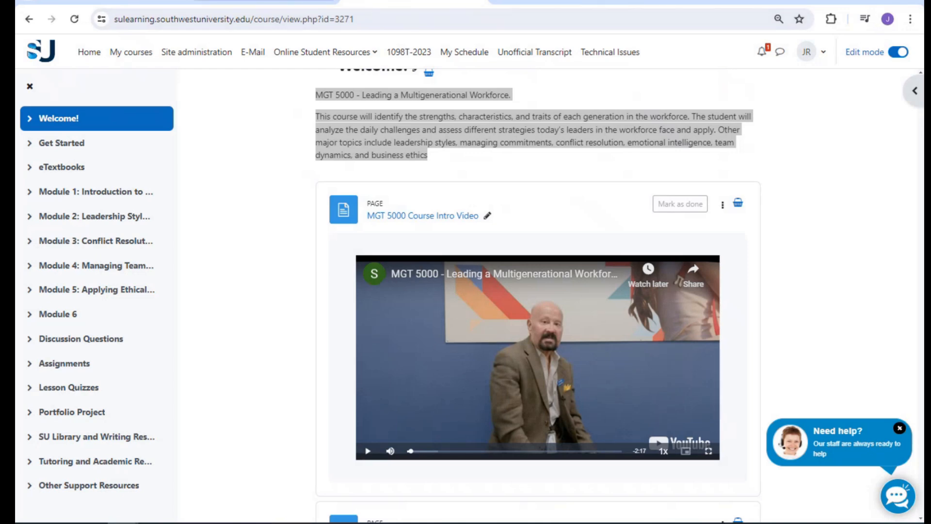
pyautogui.click(271, 4)
pyautogui.scroll(5, 544, 277)
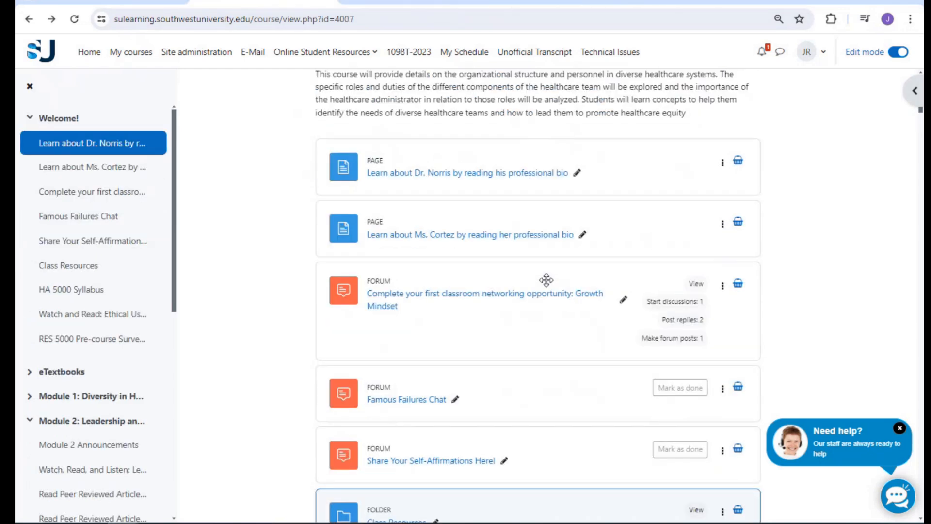
pyautogui.scroll(2, 546, 286)
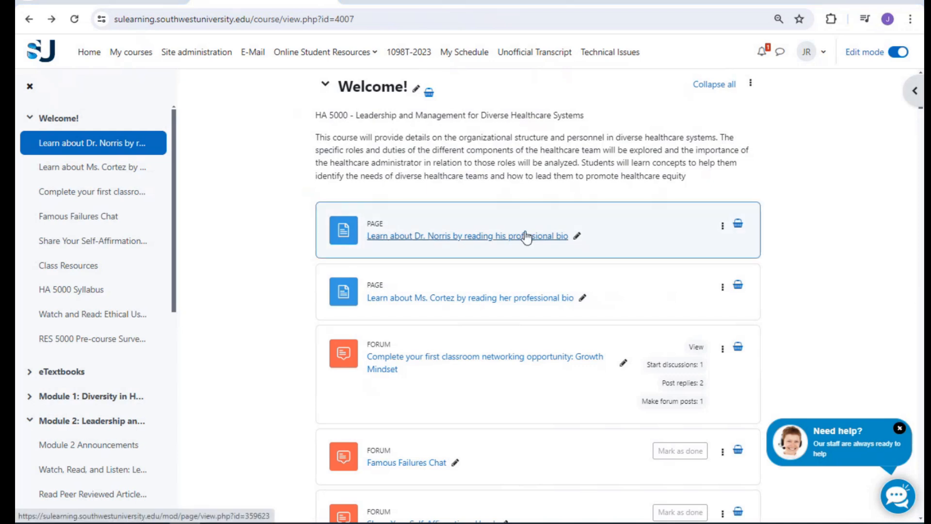
pyautogui.scroll(-1, 587, 259)
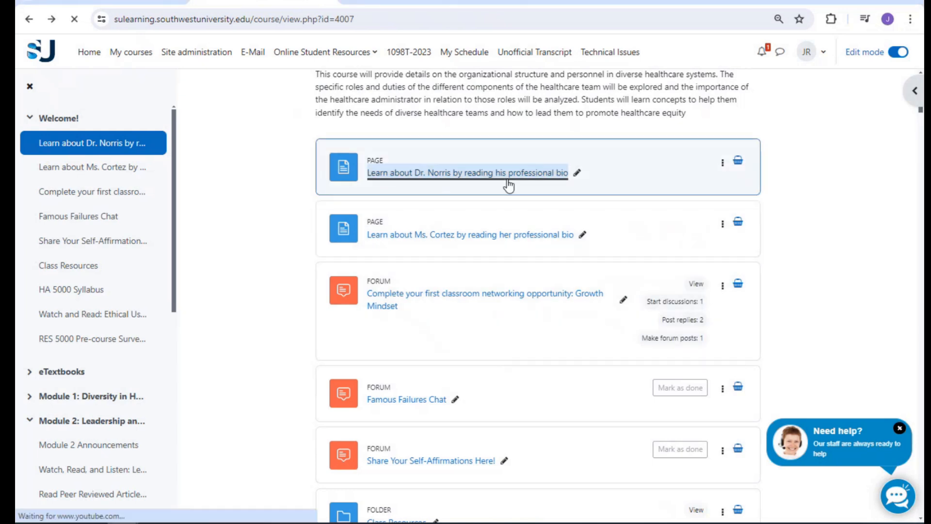
pyautogui.scroll(3, 510, 183)
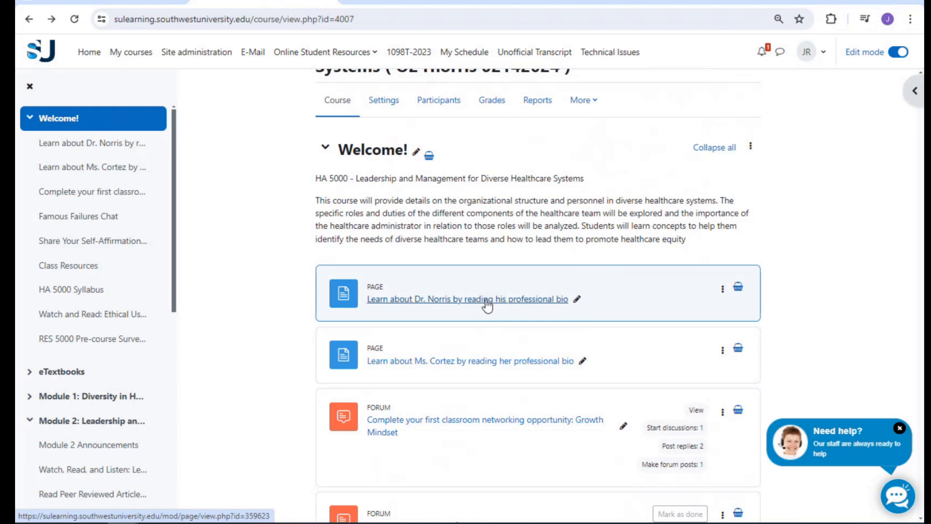
pyautogui.scroll(-3, 455, 302)
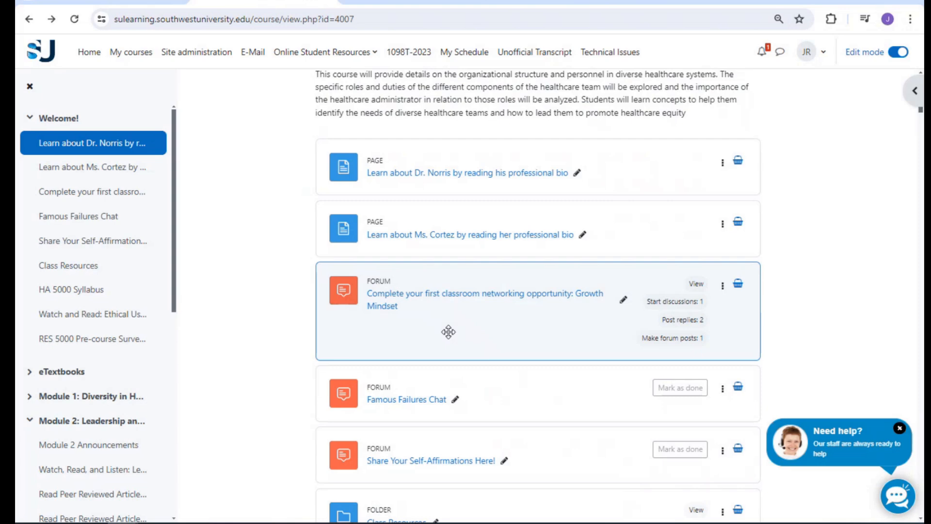
pyautogui.click(558, 303)
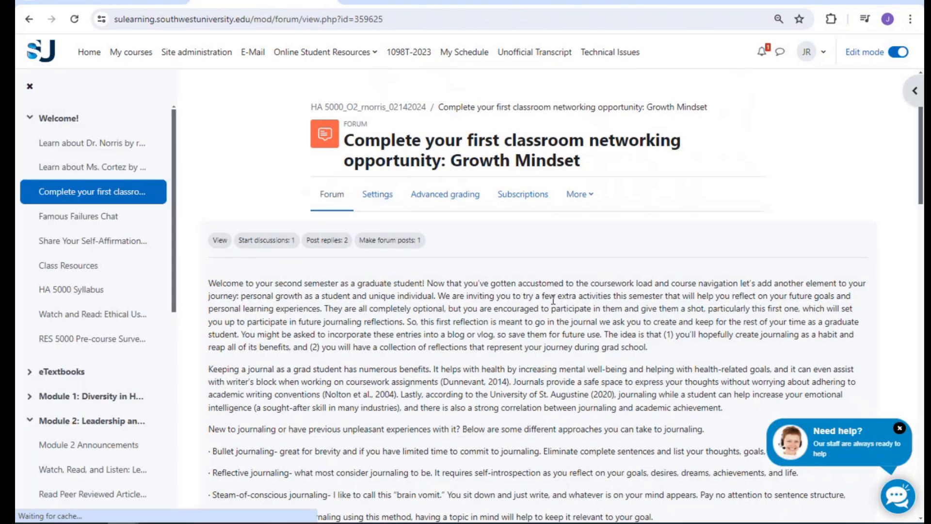
pyautogui.scroll(-3, 547, 315)
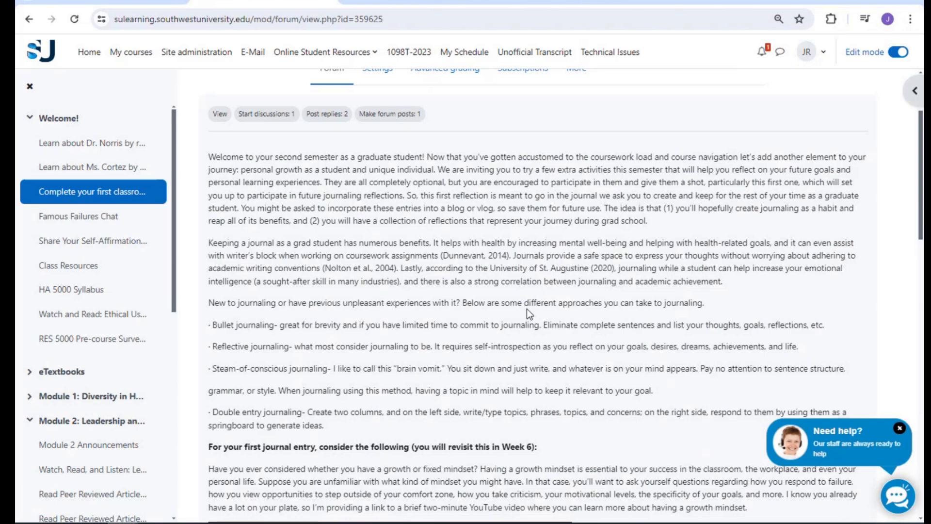
pyautogui.scroll(-5, 523, 310)
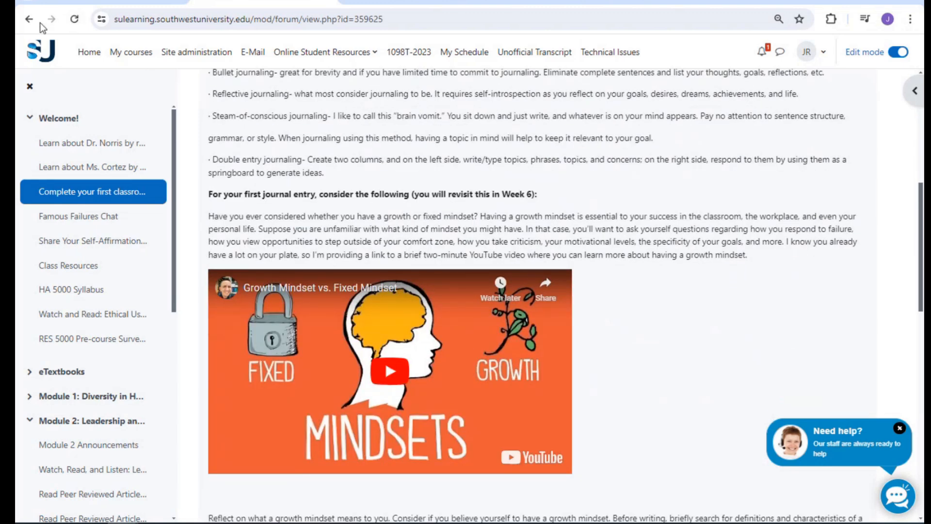
pyautogui.click(29, 19)
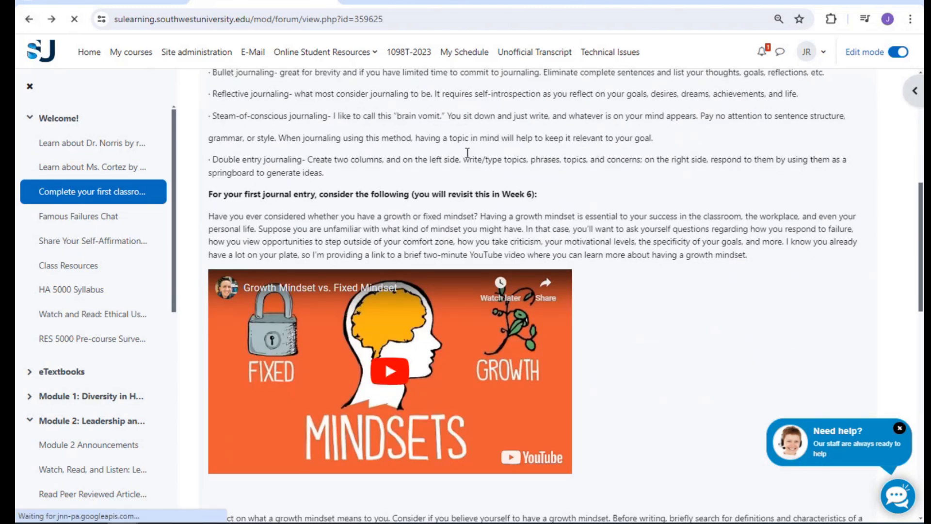
pyautogui.scroll(-5, 490, 266)
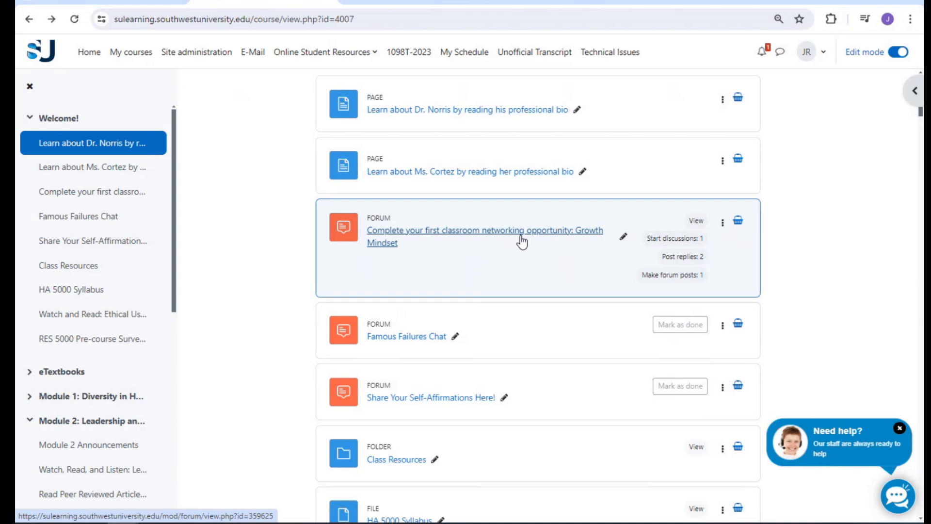
pyautogui.scroll(-1, 522, 241)
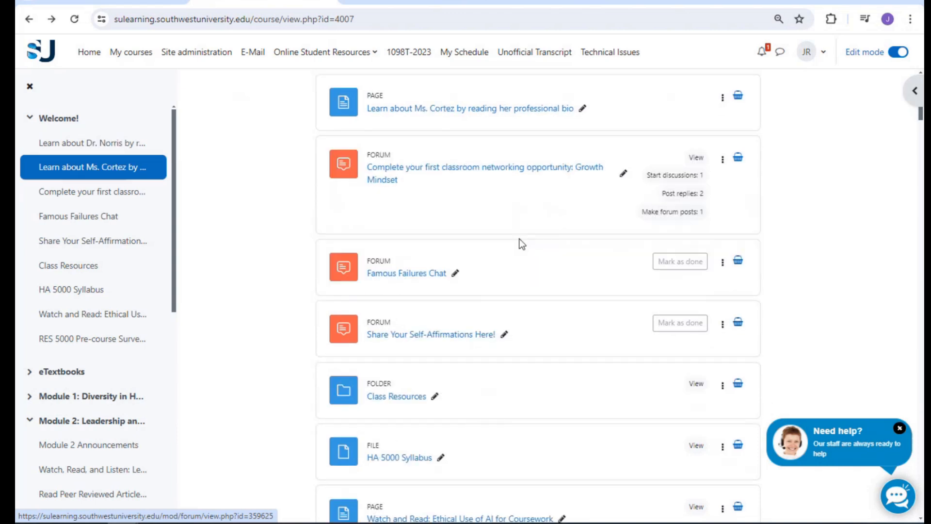
pyautogui.click(467, 335)
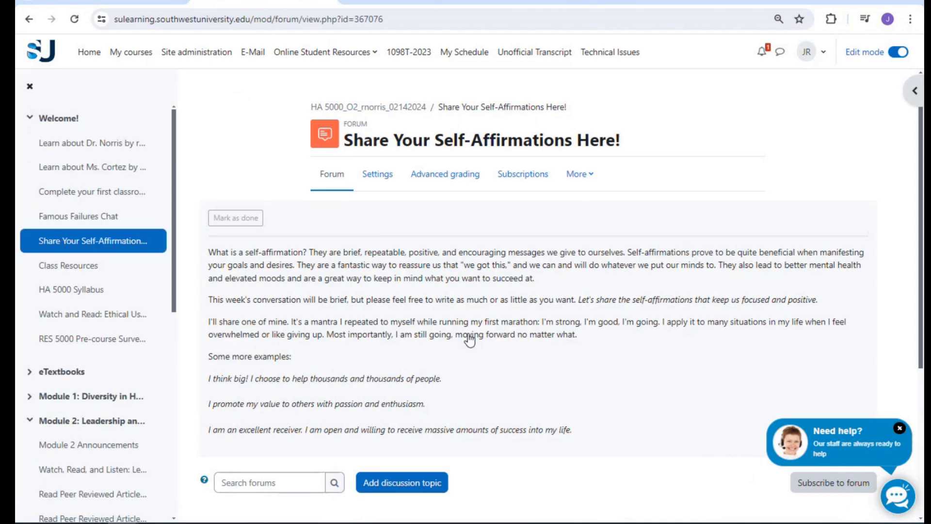
pyautogui.scroll(-5, 469, 339)
pyautogui.scroll(5, 469, 339)
pyautogui.click(29, 20)
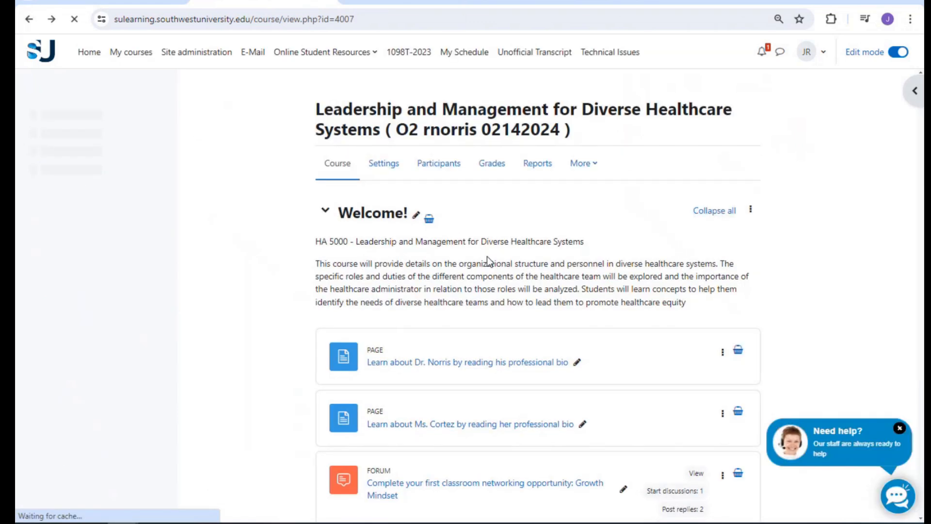
pyautogui.scroll(-5, 431, 296)
pyautogui.scroll(-1, 499, 253)
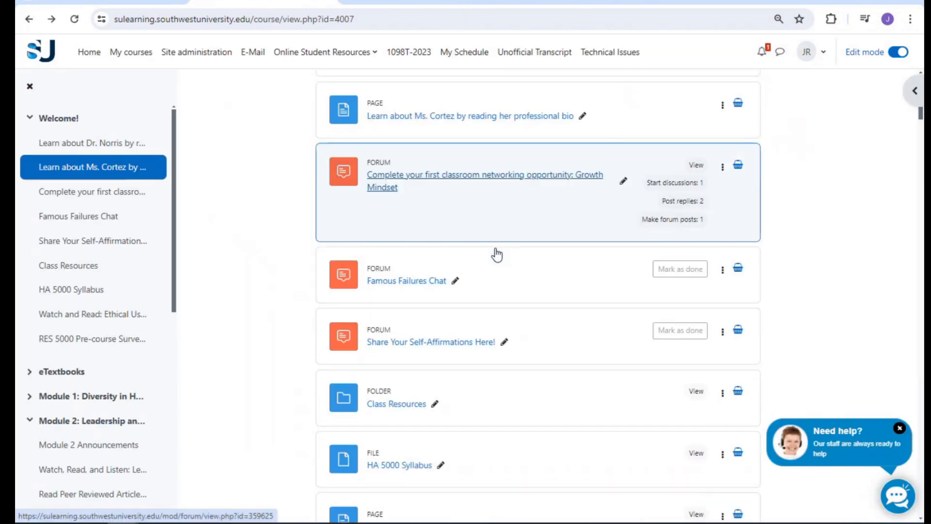
pyautogui.scroll(-1, 495, 248)
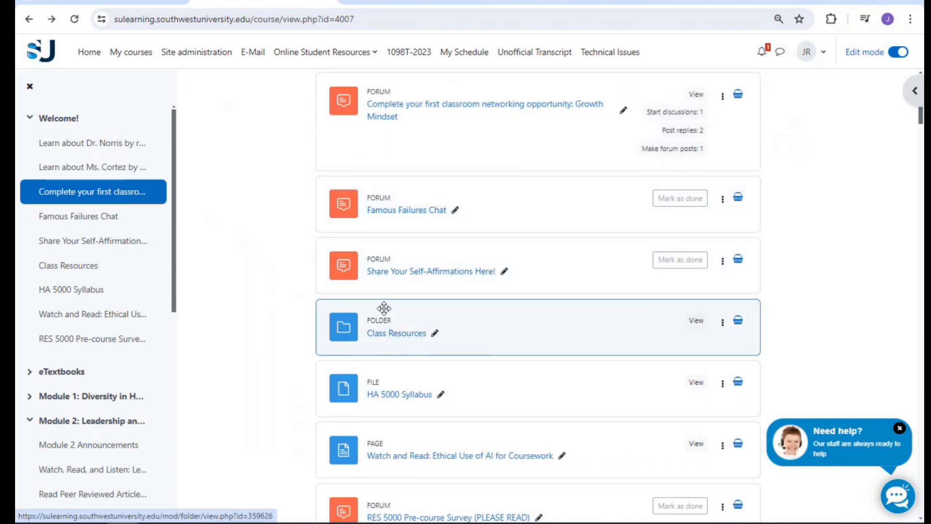
pyautogui.scroll(-2, 380, 338)
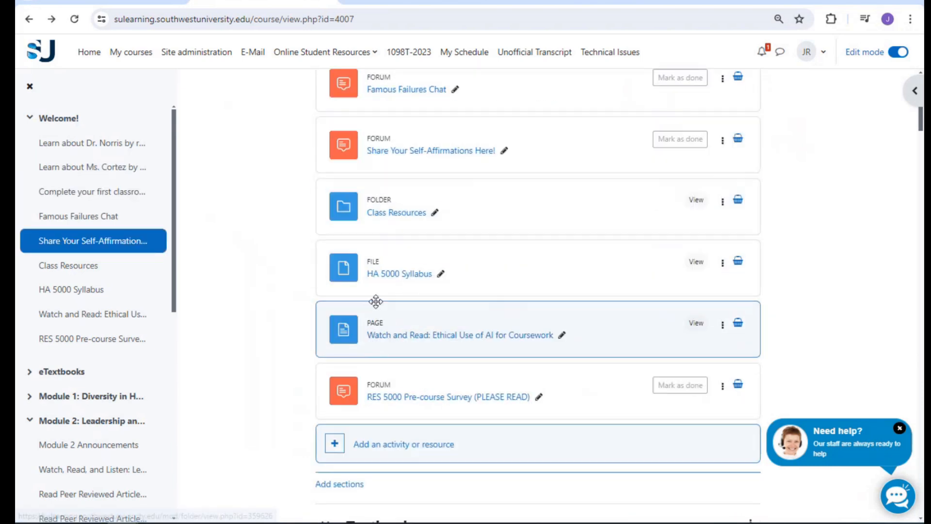
pyautogui.click(405, 208)
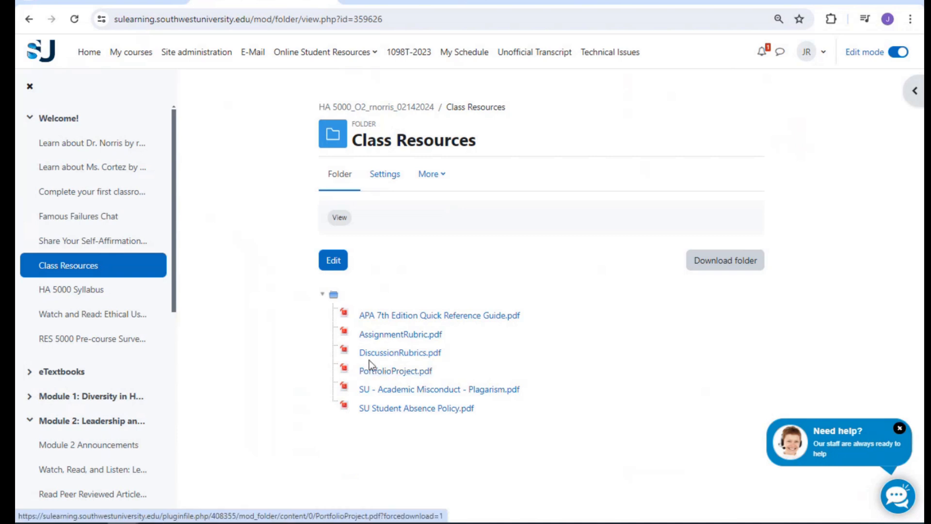
pyautogui.click(30, 22)
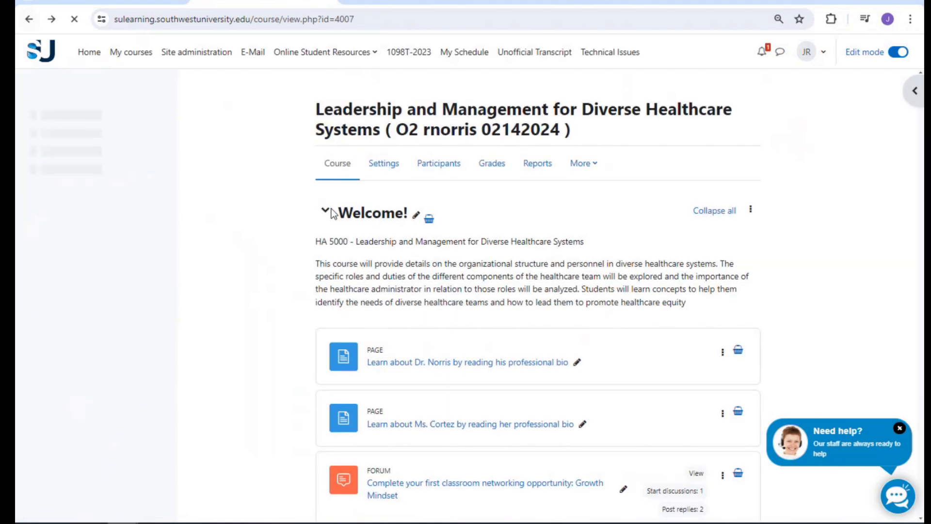
# Open the 'Watch and Read: Ethical Use of AI for Coursework' page and scroll through it
pyautogui.scroll(-2, 407, 315)
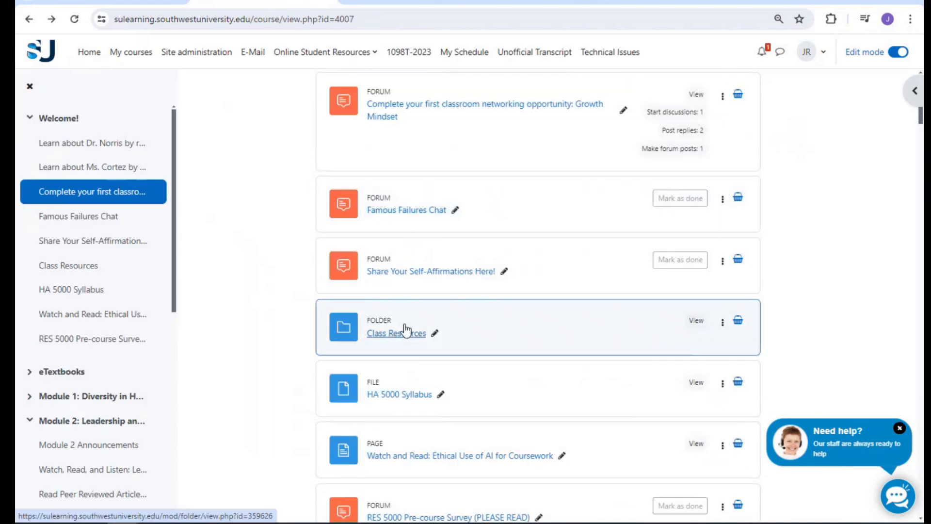
pyautogui.scroll(-3, 394, 401)
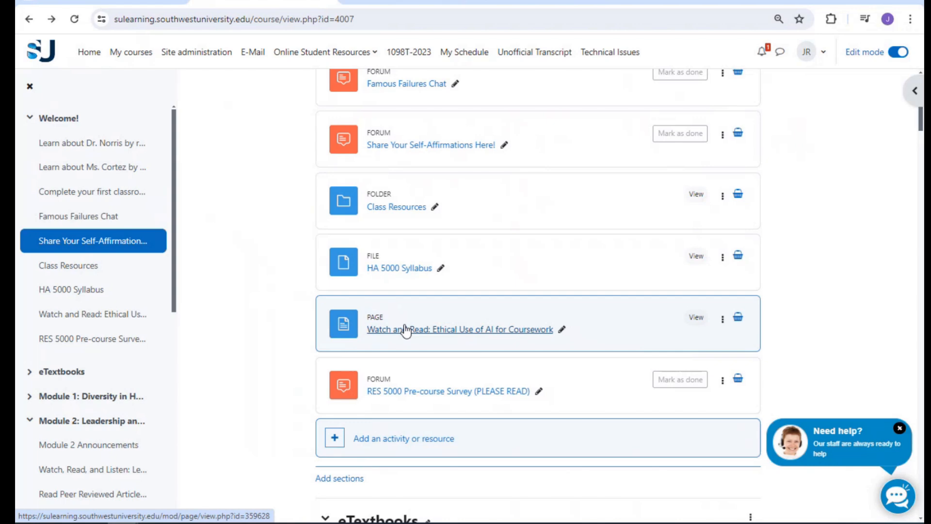
pyautogui.click(493, 331)
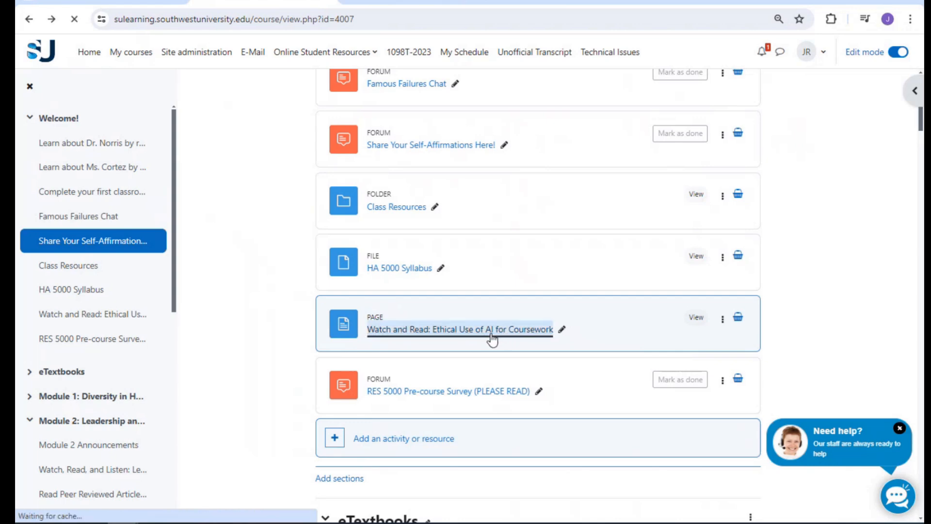
pyautogui.scroll(-5, 538, 281)
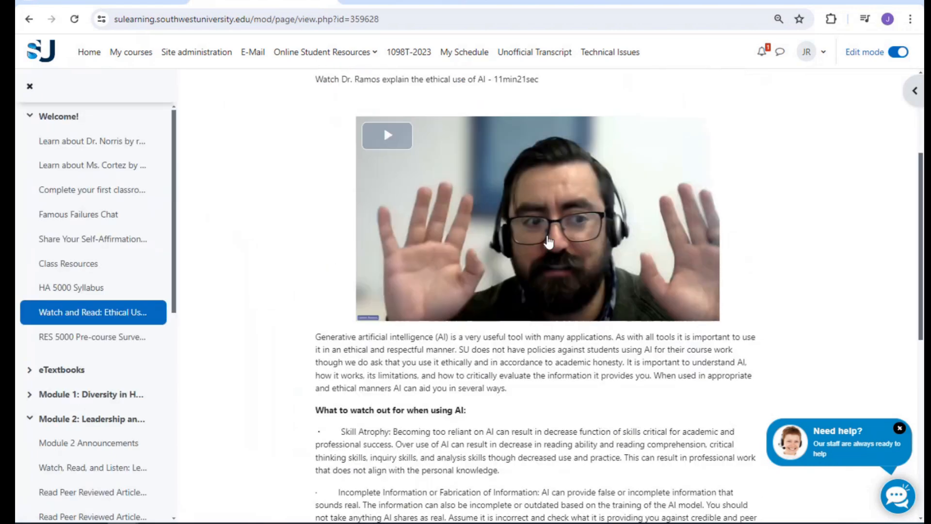
pyautogui.scroll(-7, 481, 241)
pyautogui.scroll(-1, 436, 330)
pyautogui.click(29, 22)
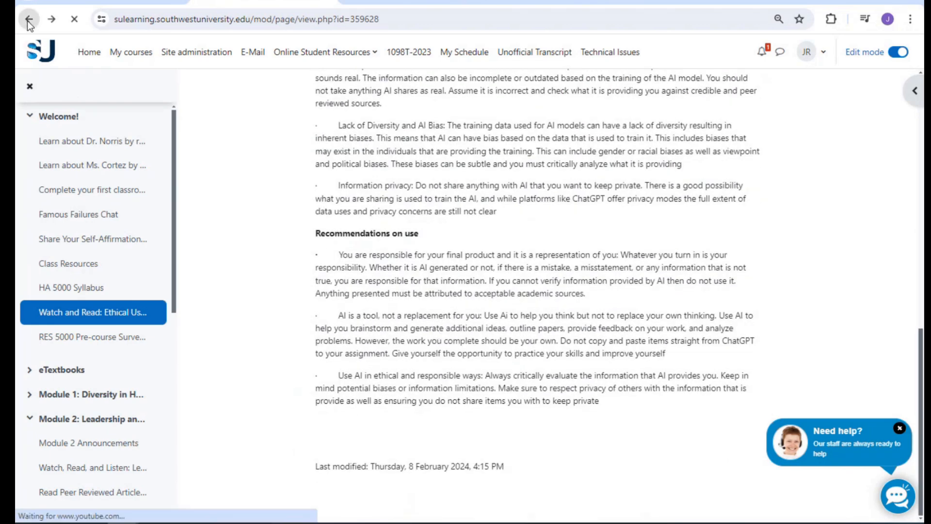
pyautogui.scroll(-8, 329, 317)
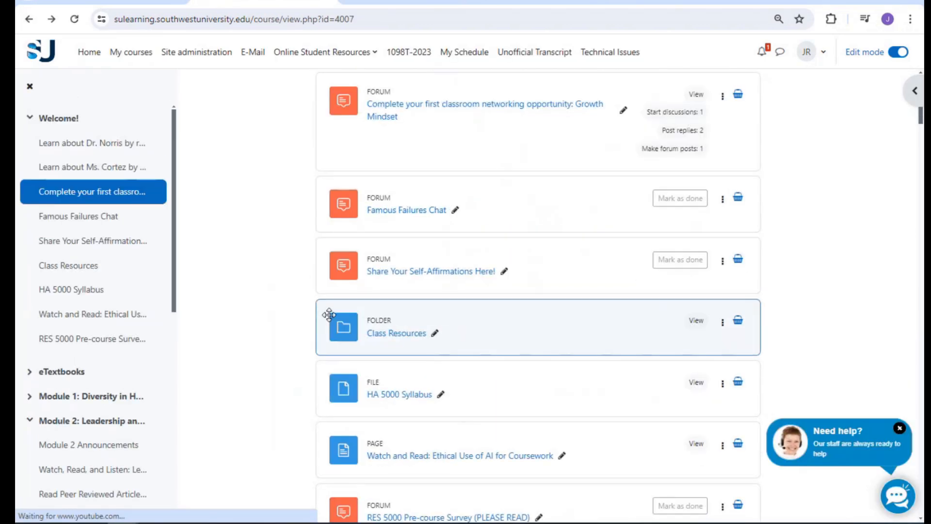
pyautogui.scroll(-3, 339, 322)
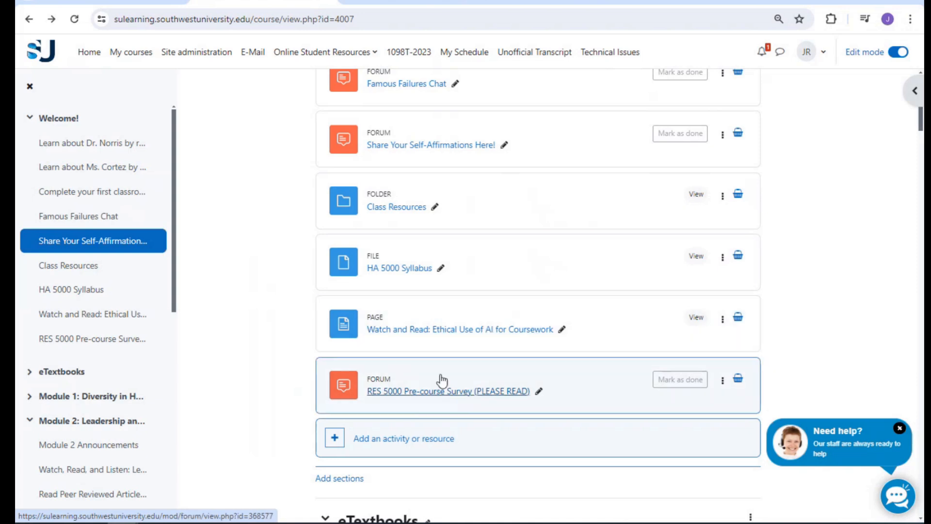
pyautogui.click(429, 392)
pyautogui.scroll(-3, 502, 345)
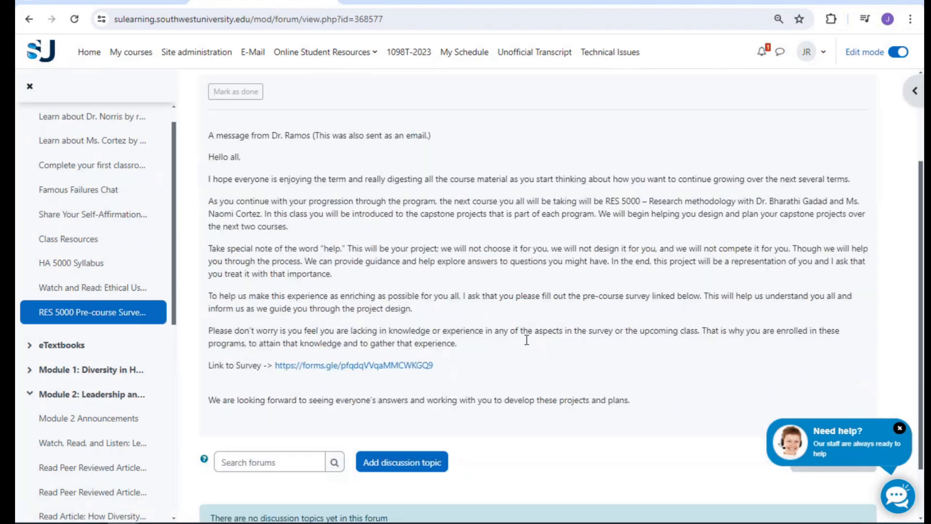
pyautogui.click(27, 22)
pyautogui.scroll(-5, 624, 288)
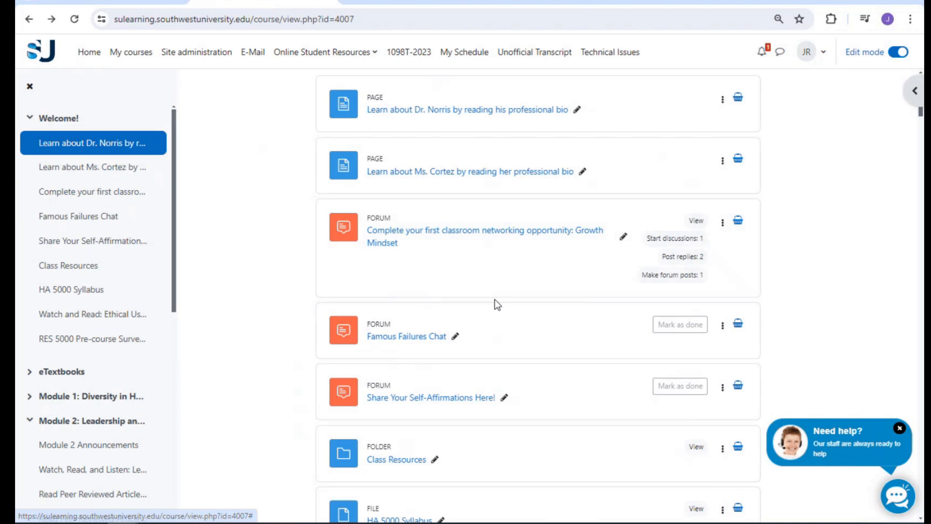
pyautogui.scroll(-2, 476, 298)
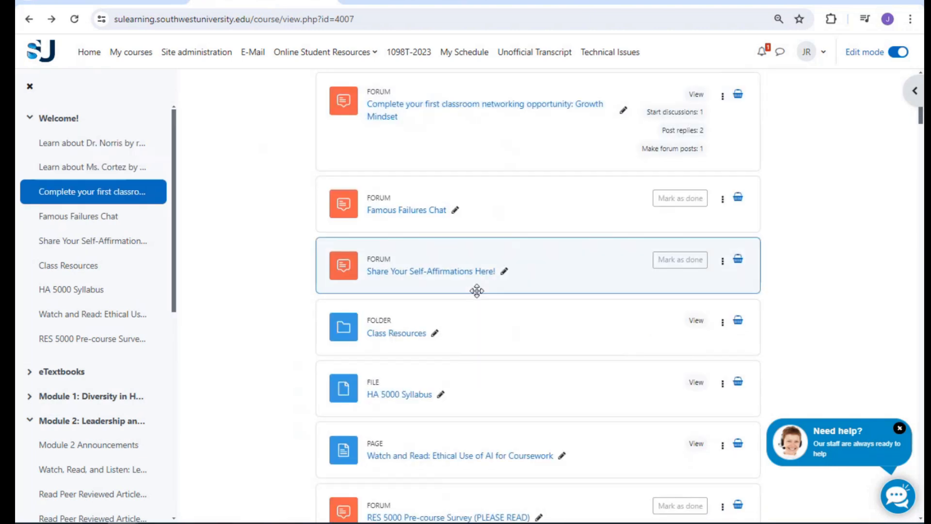
pyautogui.scroll(-1, 477, 290)
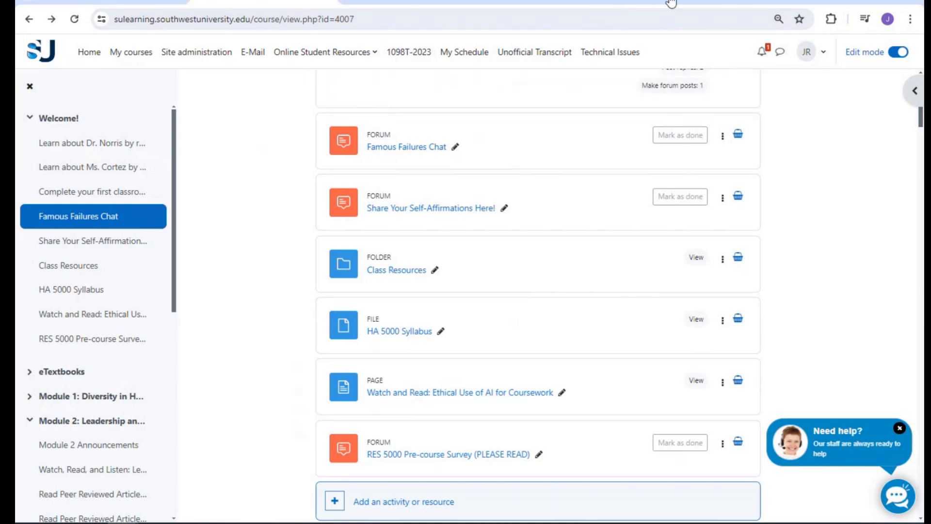
pyautogui.doubleClick(712, 2)
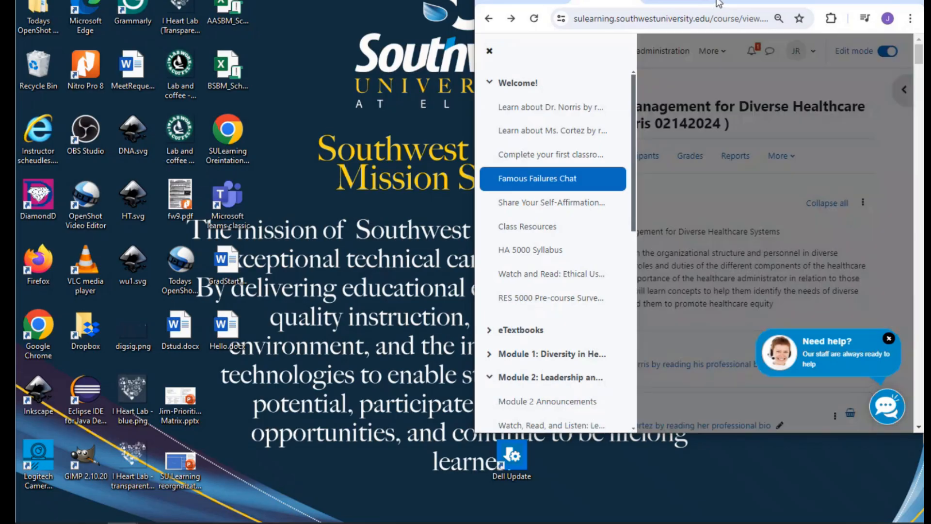
pyautogui.click(884, 2)
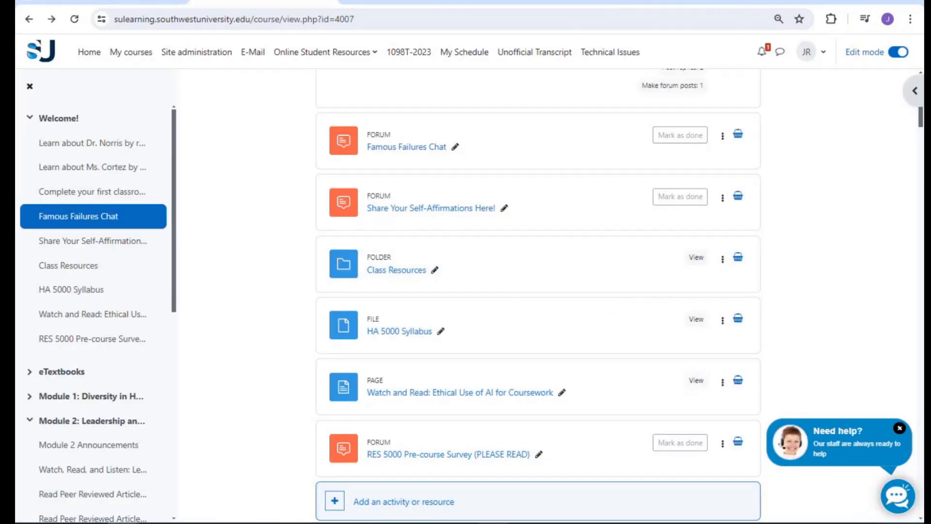
pyautogui.moveTo(494, 523)
pyautogui.click(581, 50)
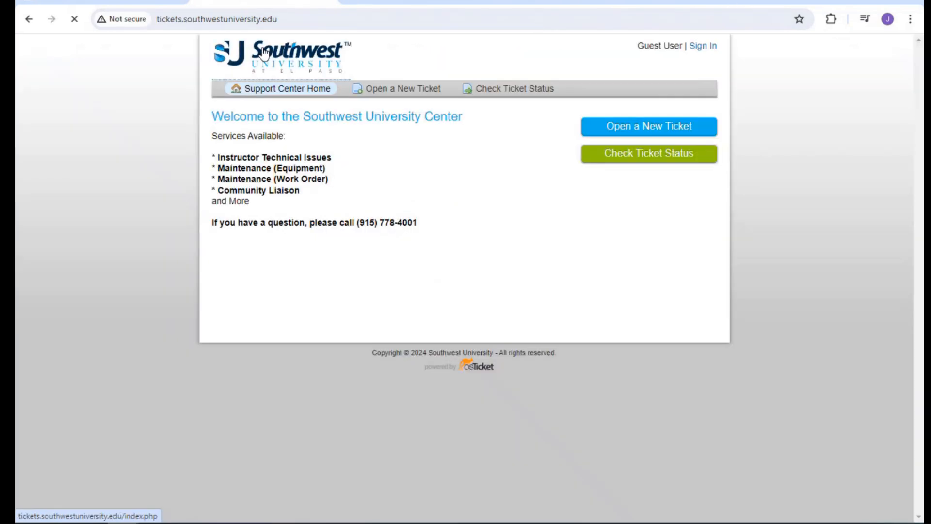
pyautogui.click(31, 23)
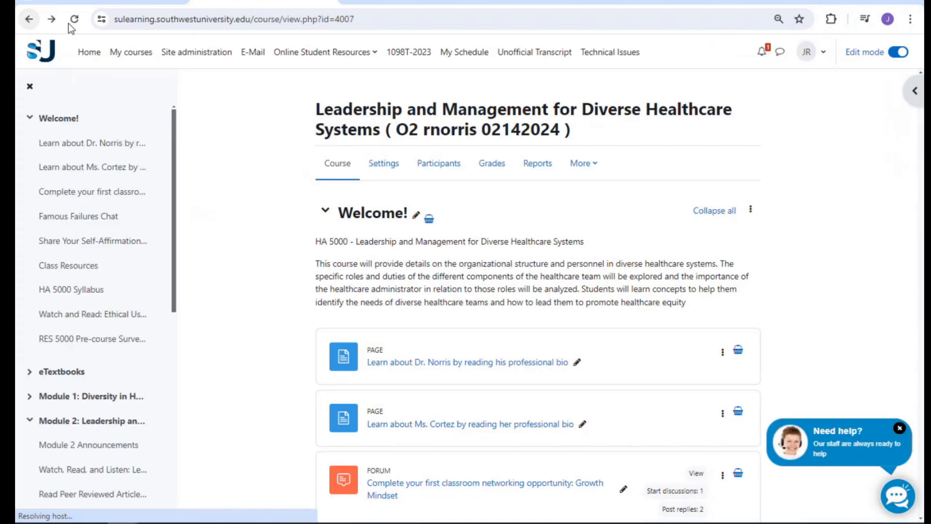
pyautogui.click(343, 2)
pyautogui.scroll(3, 414, 206)
pyautogui.scroll(-12, 415, 211)
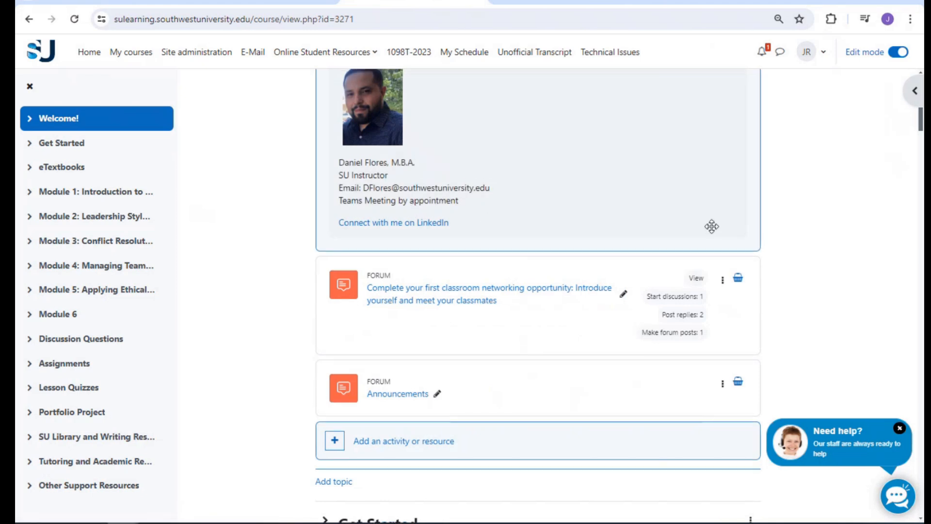
pyautogui.scroll(3, 711, 226)
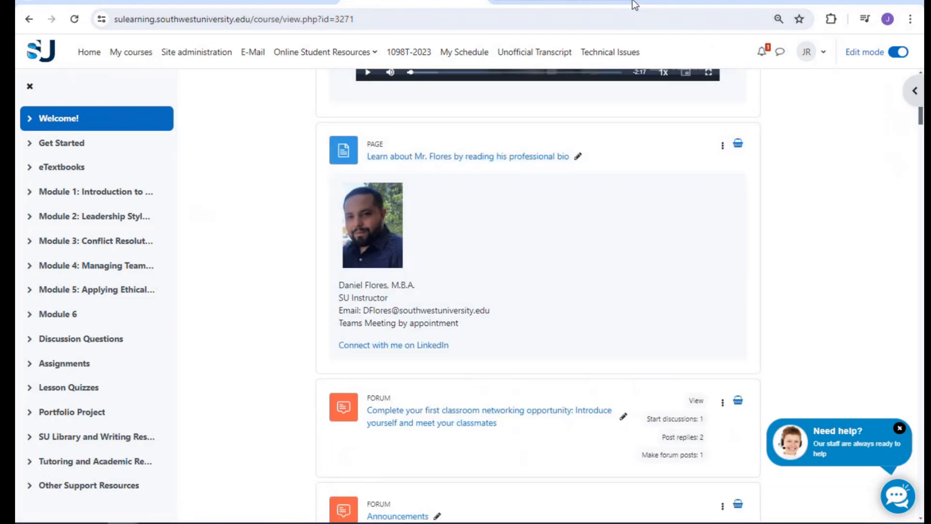
pyautogui.click(608, 3)
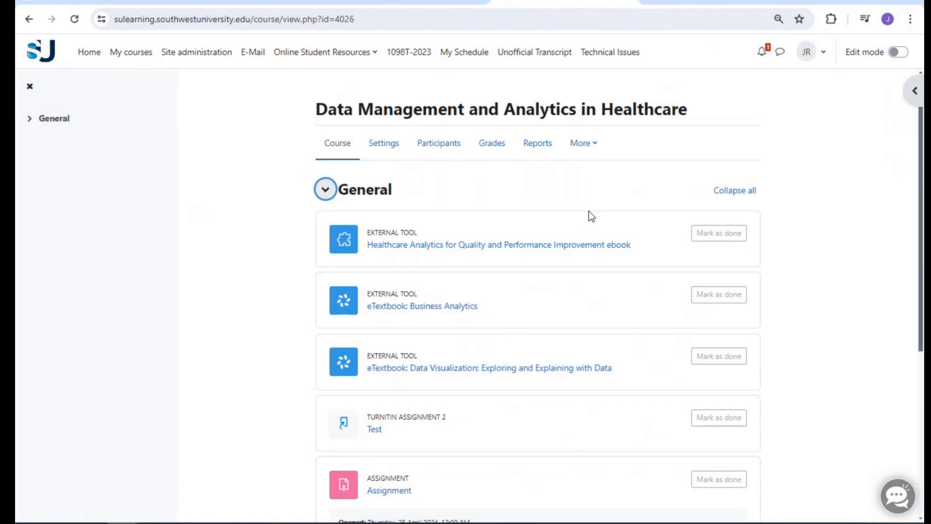
pyautogui.click(270, 3)
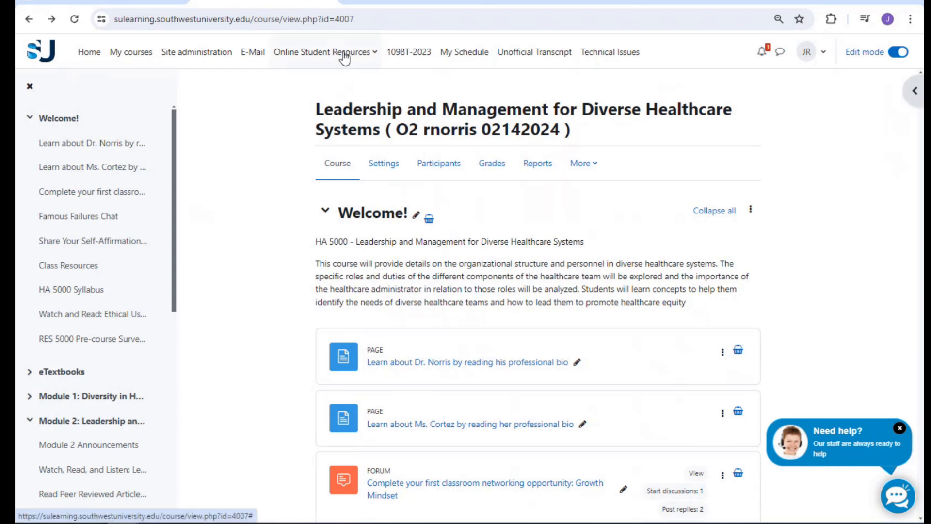
# Scroll the current course page, then switch to the Data Management and Analytics in Healthcare course
pyautogui.scroll(-6, 474, 359)
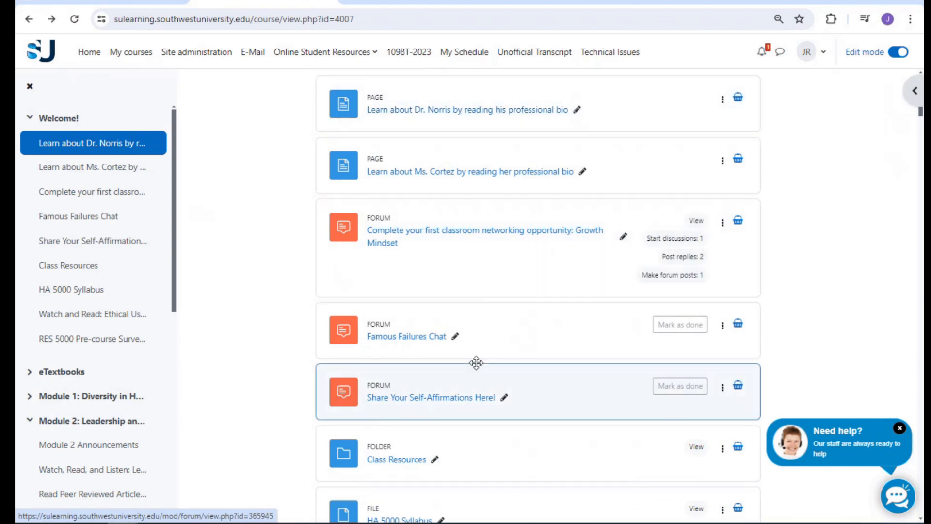
pyautogui.scroll(6, 469, 361)
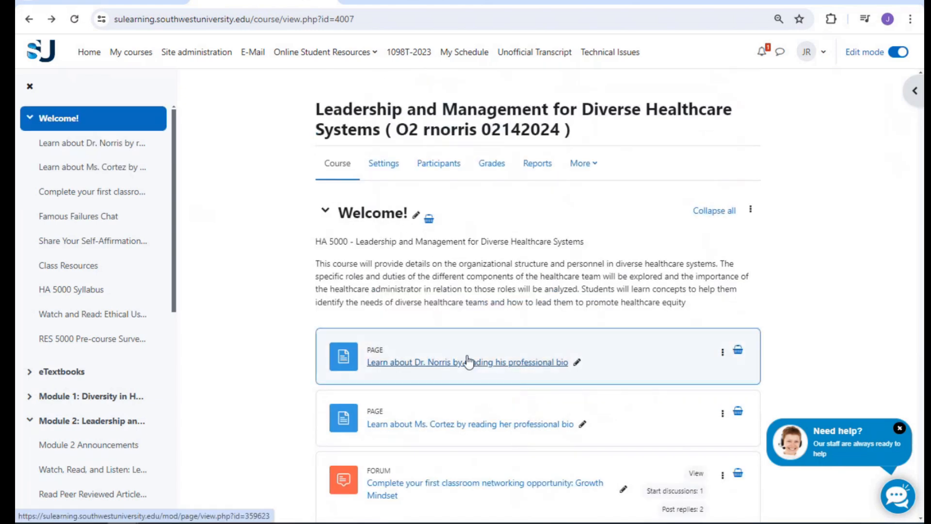
pyautogui.click(574, 2)
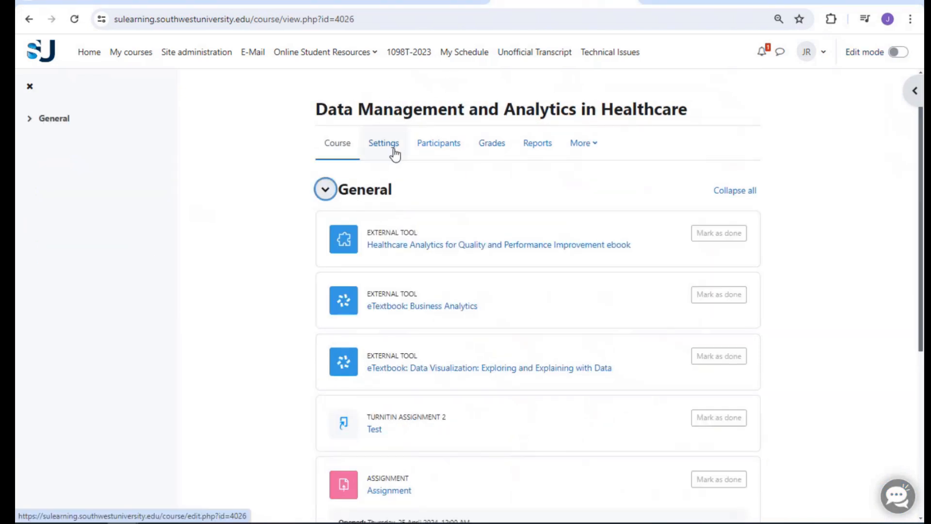
# Toggle Edit mode on and off in the Data Management course and scroll its General section
pyautogui.click(898, 53)
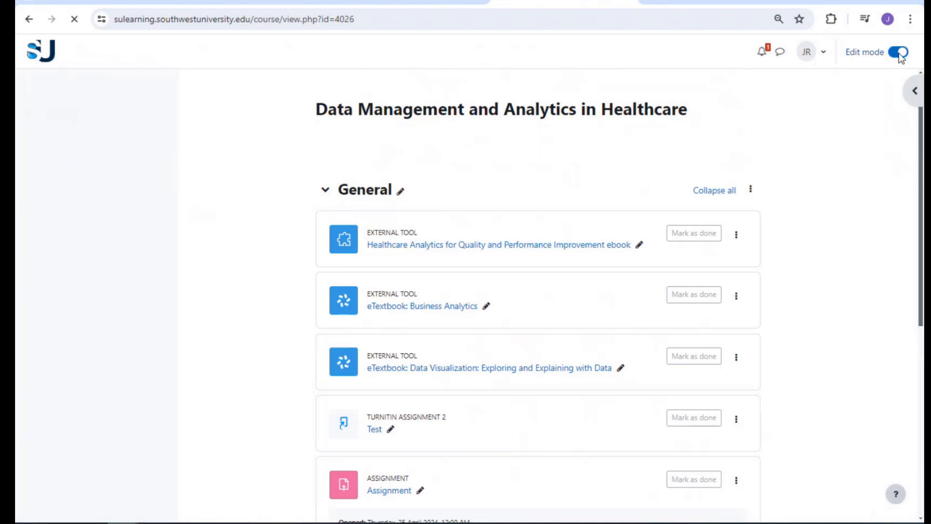
pyautogui.click(899, 53)
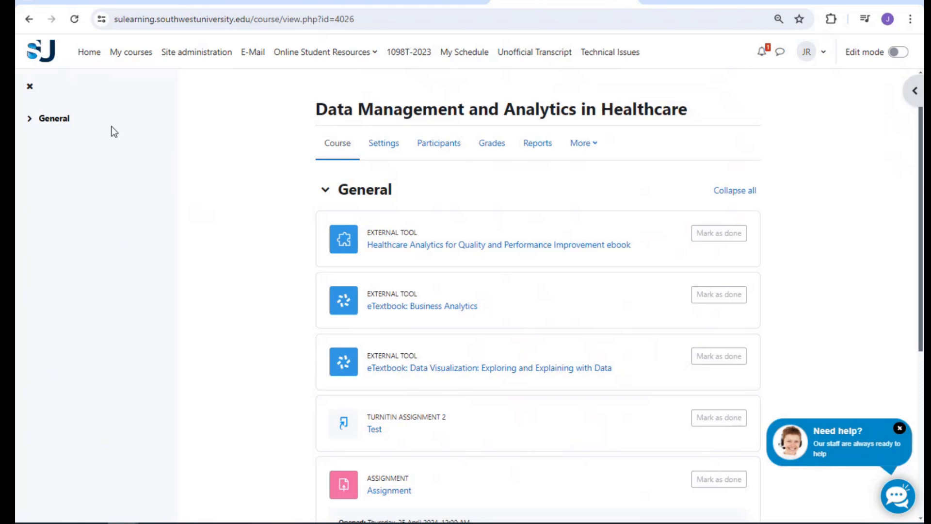
pyautogui.scroll(-5, 545, 255)
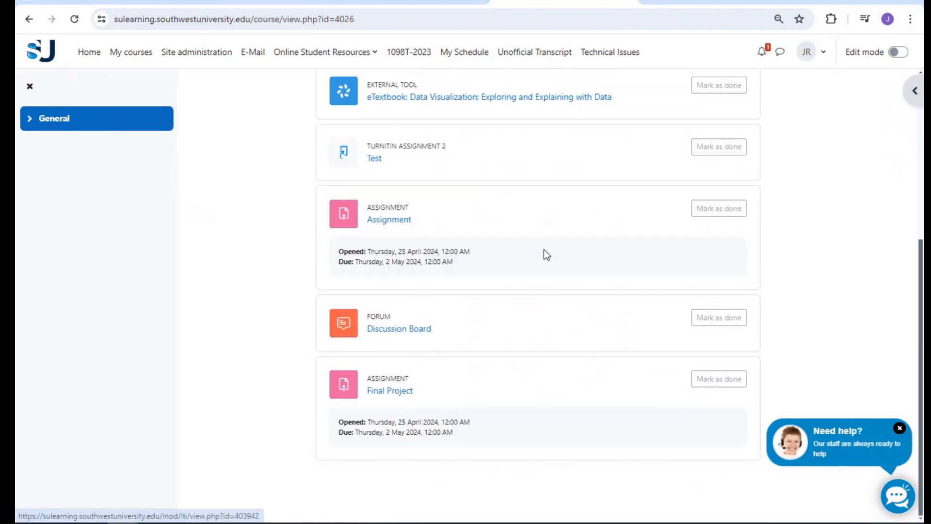
pyautogui.scroll(5, 544, 252)
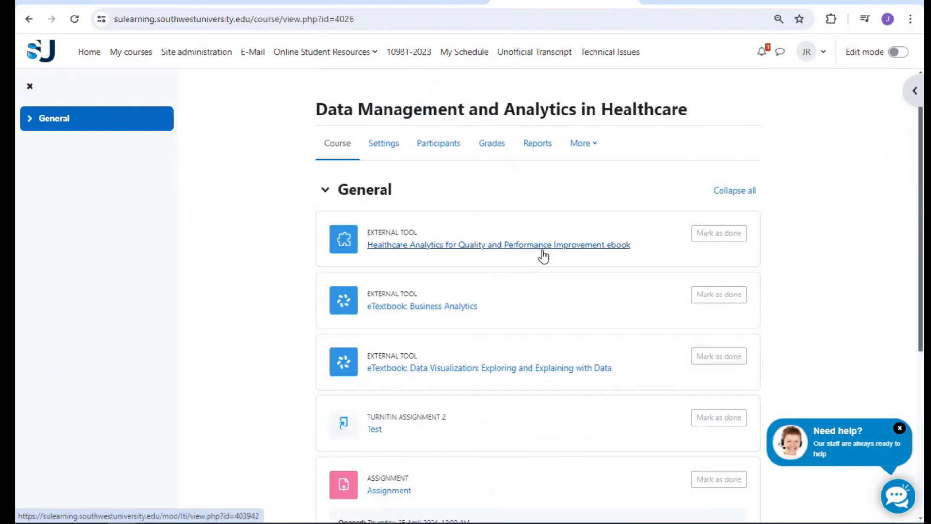
# Glance over the Leadership and Management course page
pyautogui.click(291, 1)
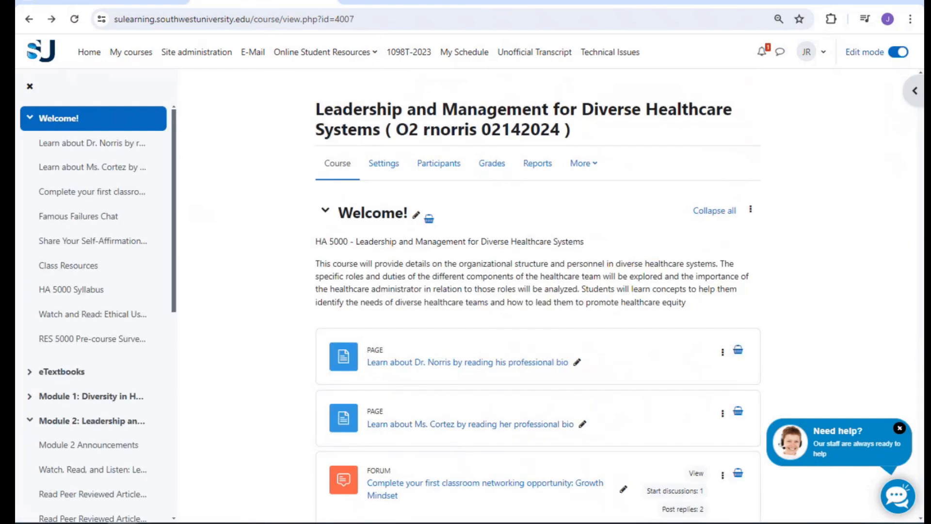
pyautogui.scroll(-4, 496, 230)
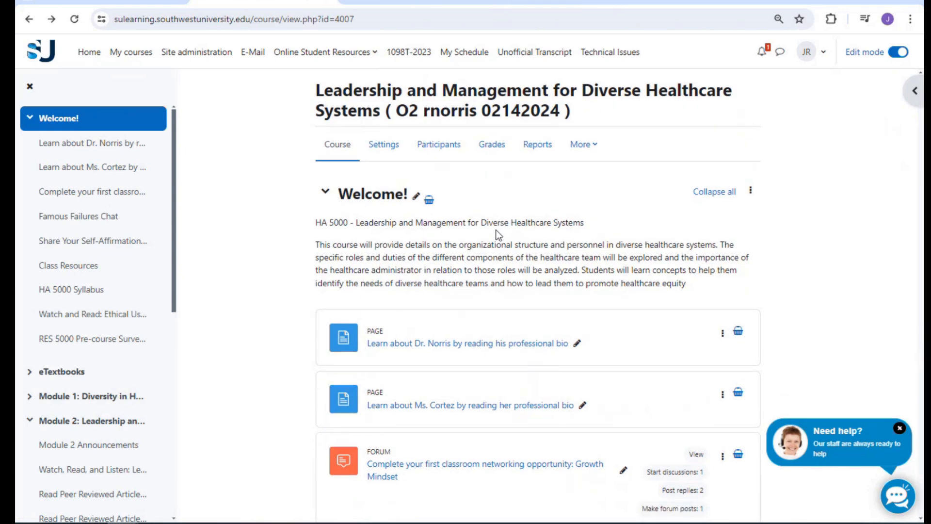
pyautogui.scroll(4, 497, 231)
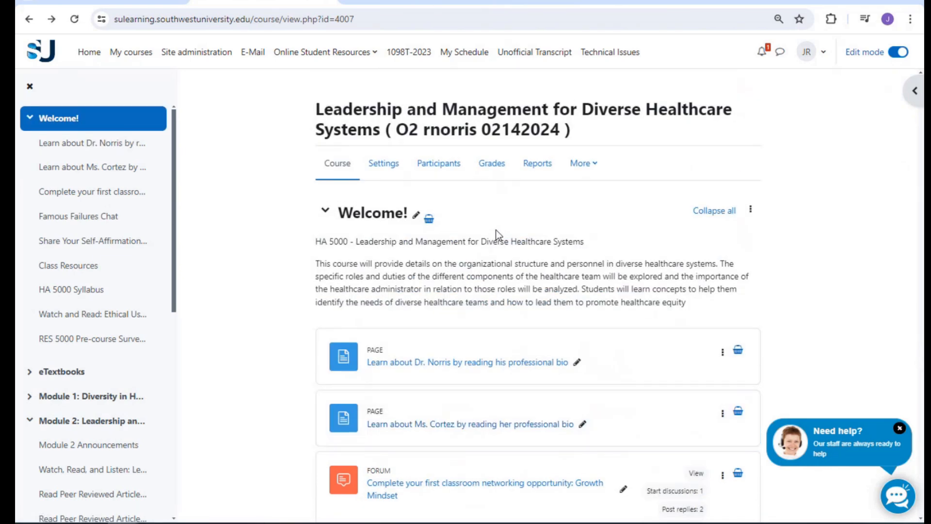
# In the Data Management course, turn editing on and add a new Topic 1 section
pyautogui.click(595, 4)
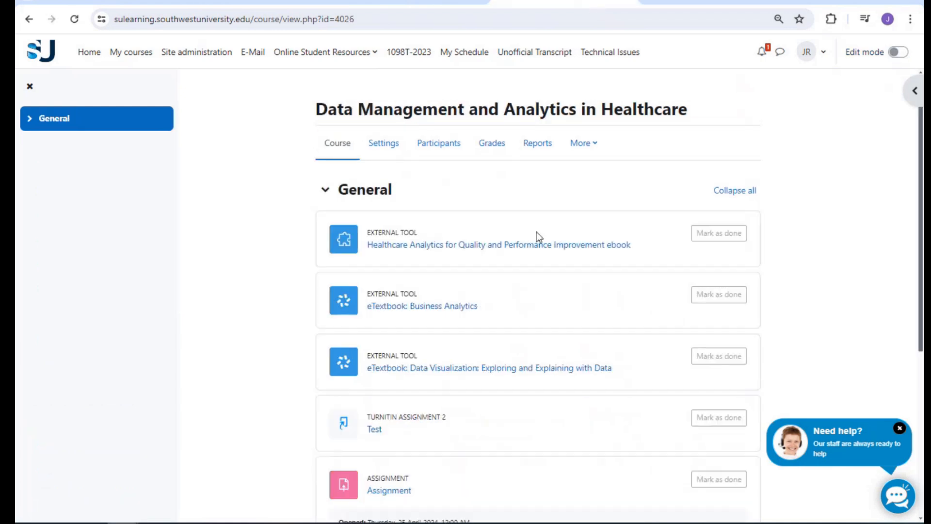
pyautogui.click(326, 191)
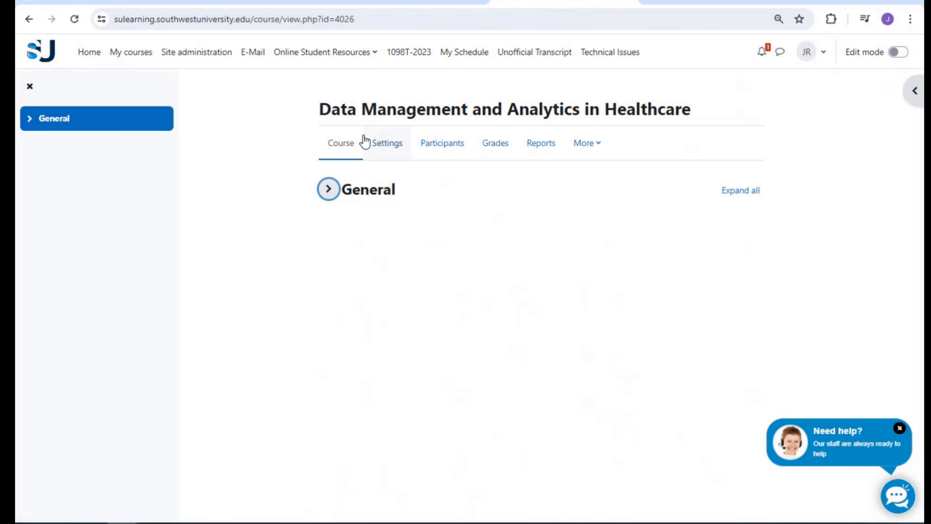
pyautogui.click(897, 52)
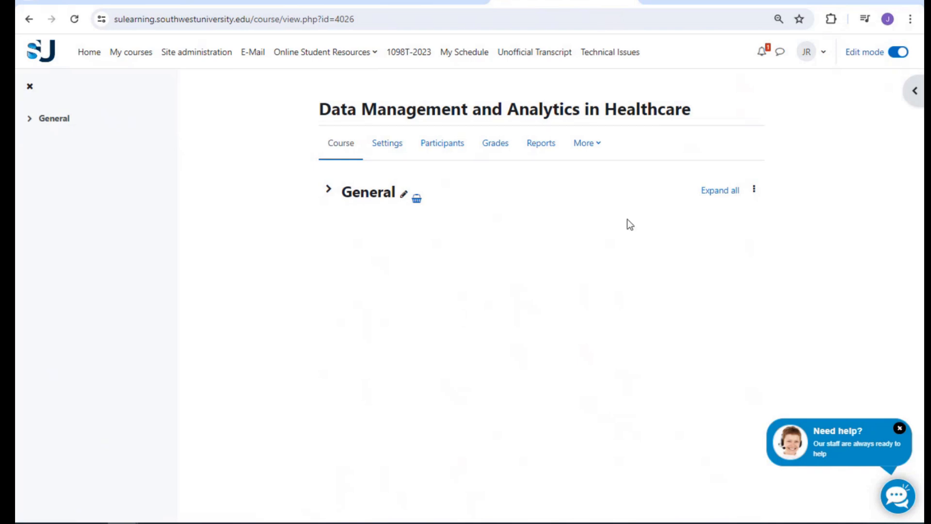
pyautogui.click(327, 190)
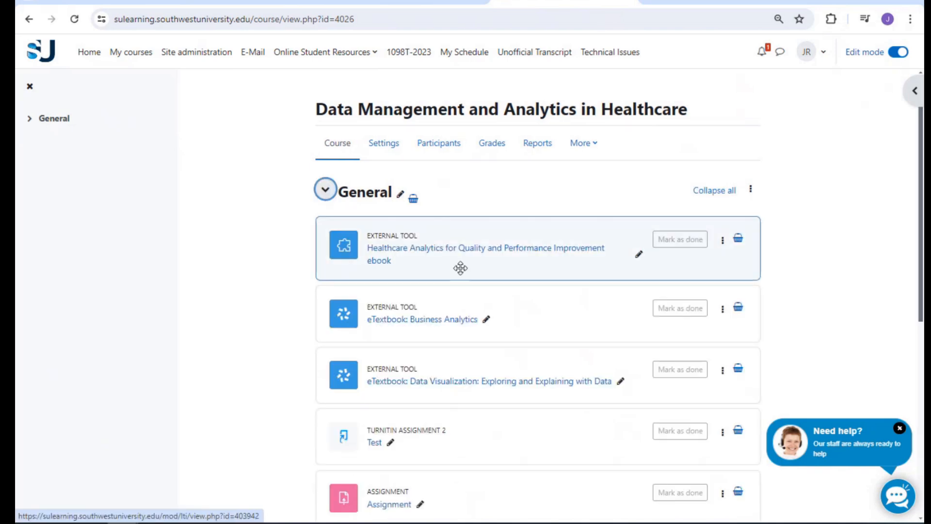
pyautogui.scroll(-7, 459, 271)
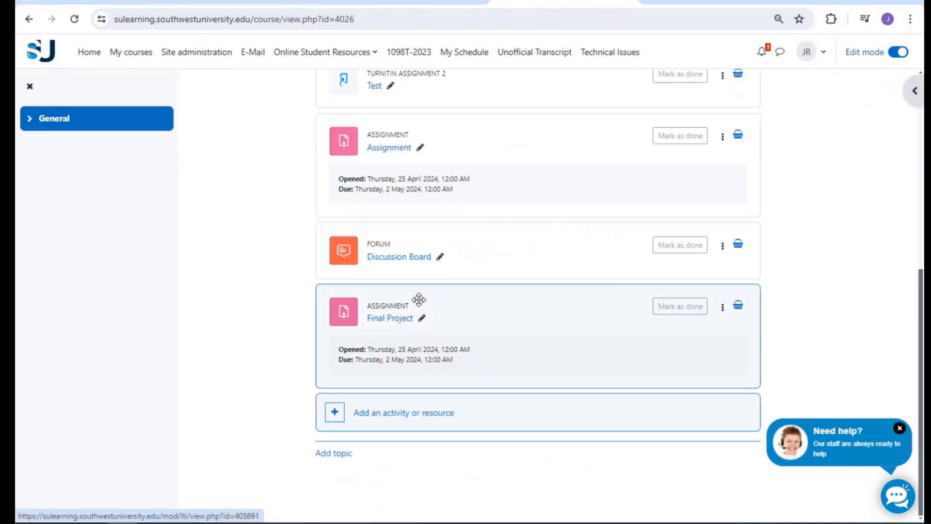
pyautogui.click(338, 453)
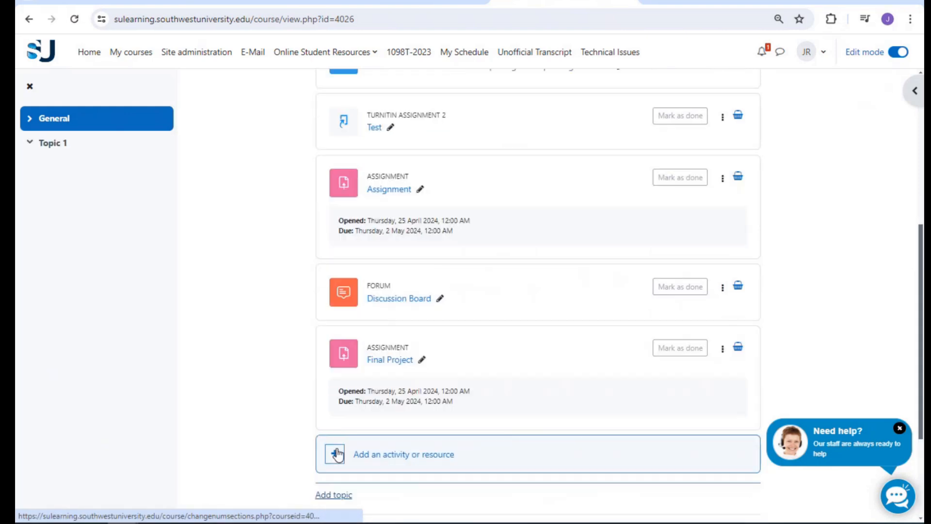
# Collapse General and try dragging Topic 1 to reorder it
pyautogui.scroll(8, 330, 340)
pyautogui.click(328, 190)
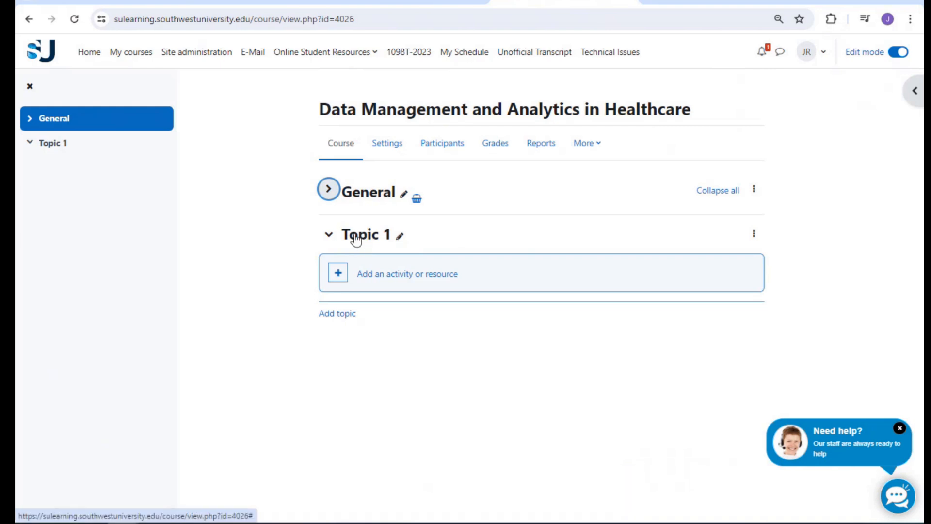
pyautogui.click(446, 237)
pyautogui.moveTo(446, 237); pyautogui.dragTo(469, 178)
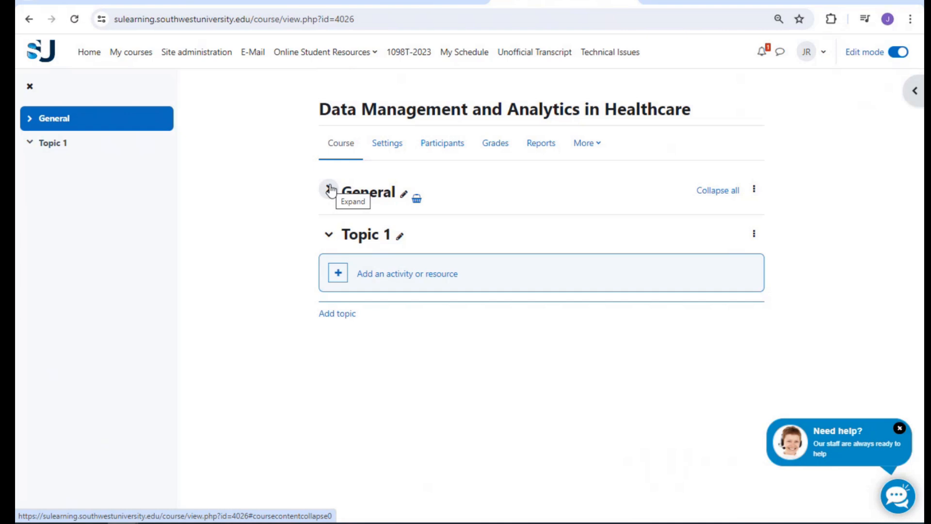
# Delete the Topic 1 section, then open the General section's actions menu
pyautogui.click(753, 233)
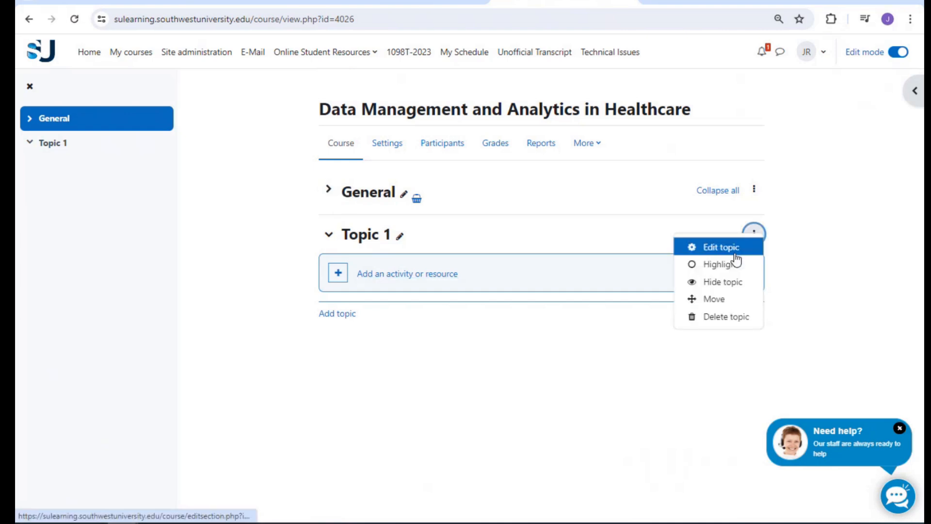
pyautogui.click(730, 317)
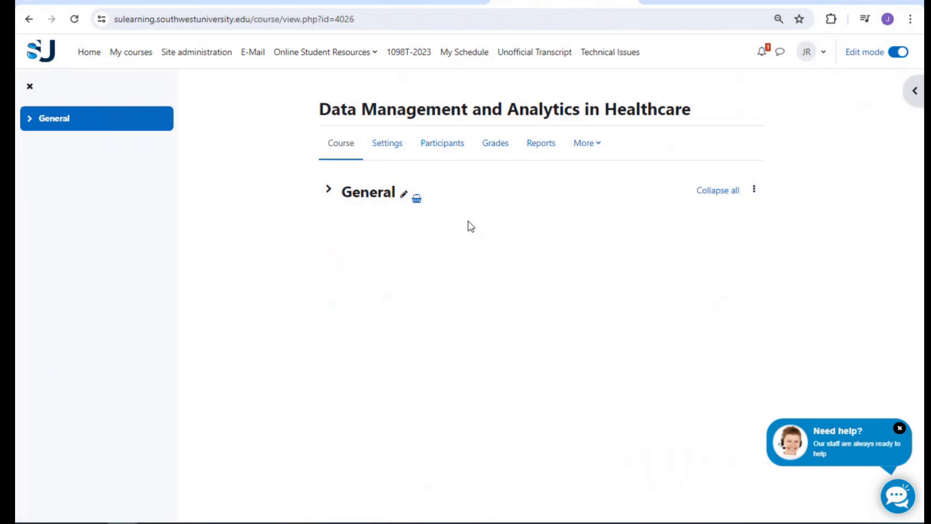
pyautogui.click(754, 188)
pyautogui.click(746, 198)
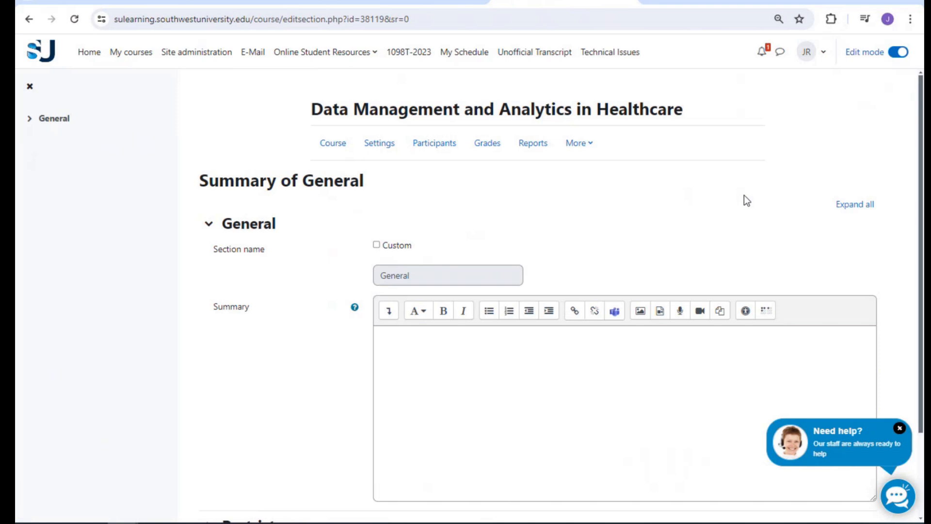
pyautogui.scroll(-2, 397, 243)
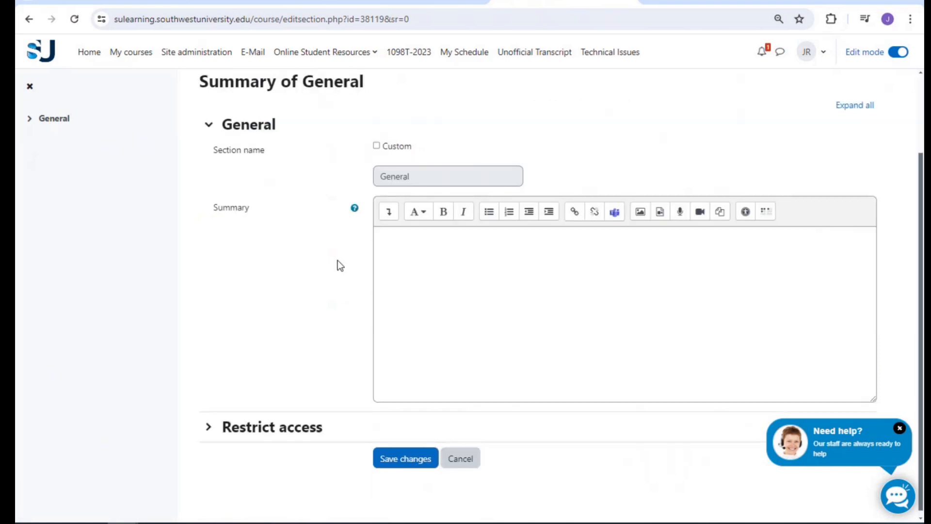
pyautogui.click(301, 426)
pyautogui.click(301, 427)
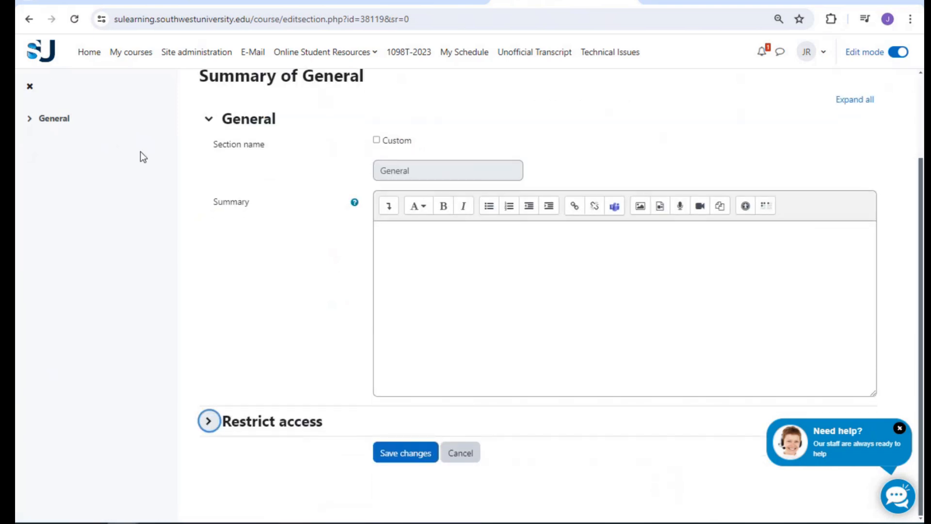
pyautogui.click(19, 16)
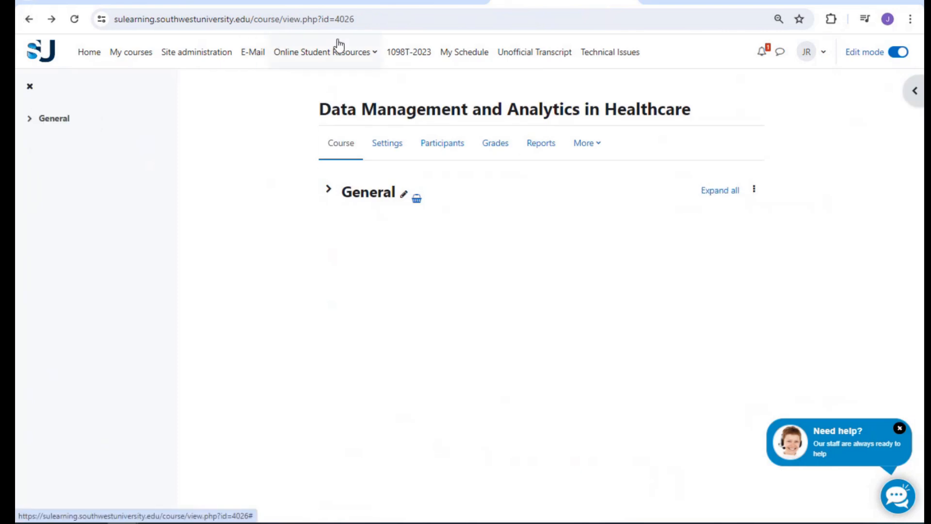
# Expand General and turn editing off, review the Leadership course's Welcome! section, then come back
pyautogui.click(323, 197)
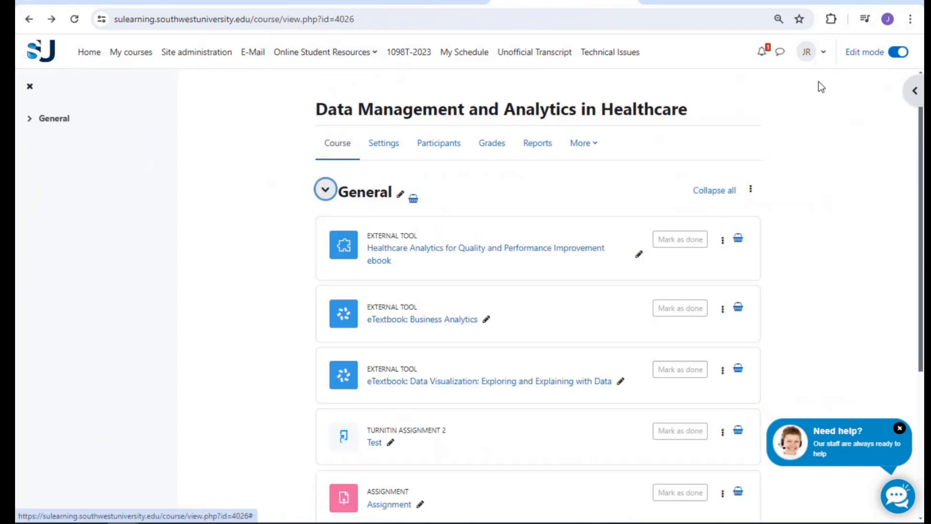
pyautogui.click(900, 53)
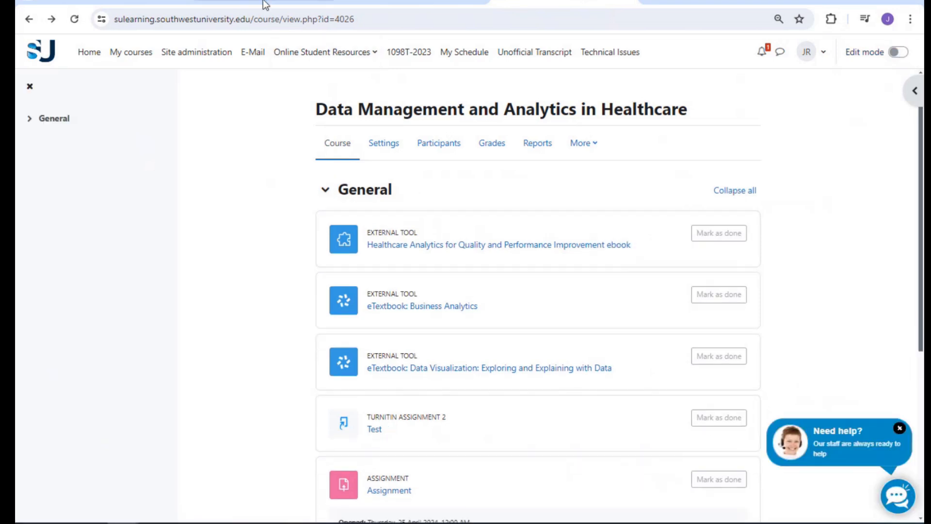
pyautogui.click(266, 5)
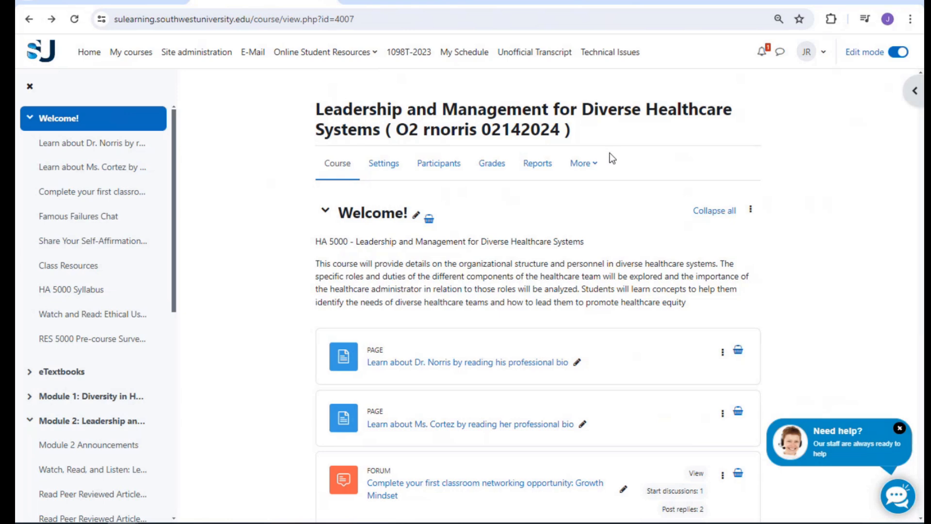
pyautogui.scroll(-3, 685, 252)
pyautogui.scroll(3, 686, 251)
pyautogui.scroll(-3, 530, 201)
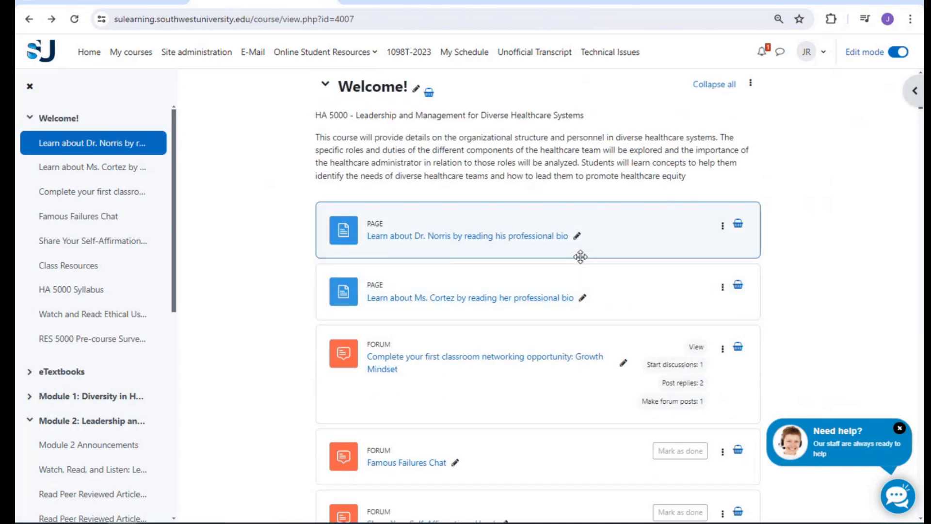
pyautogui.scroll(-3, 533, 286)
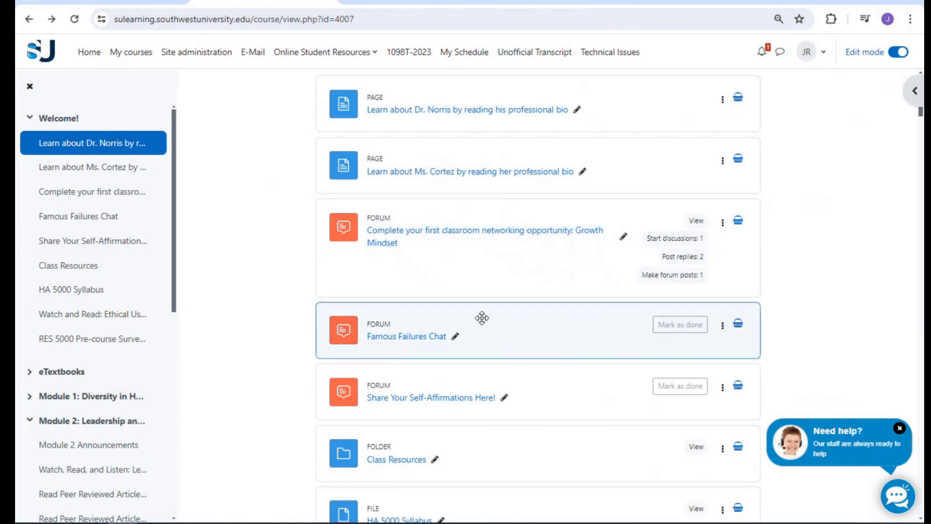
pyautogui.scroll(5, 481, 317)
pyautogui.scroll(1, 482, 318)
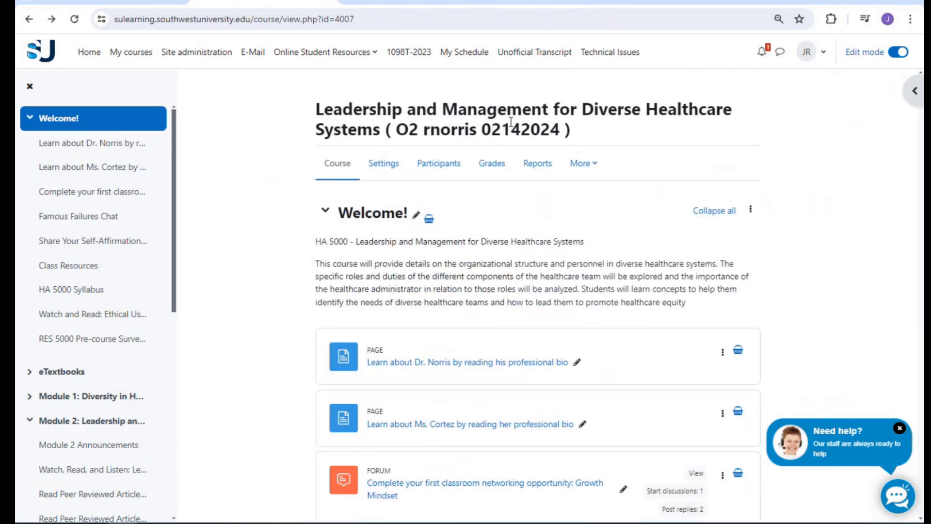
pyautogui.click(587, 2)
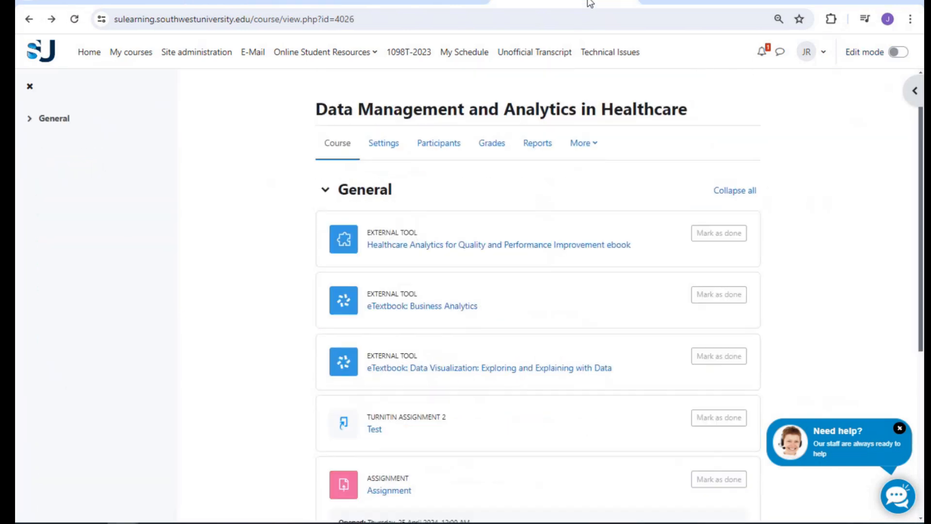
# Turn editing back on with General expanded and show the side blocks, including the Sharing Cart
pyautogui.click(325, 192)
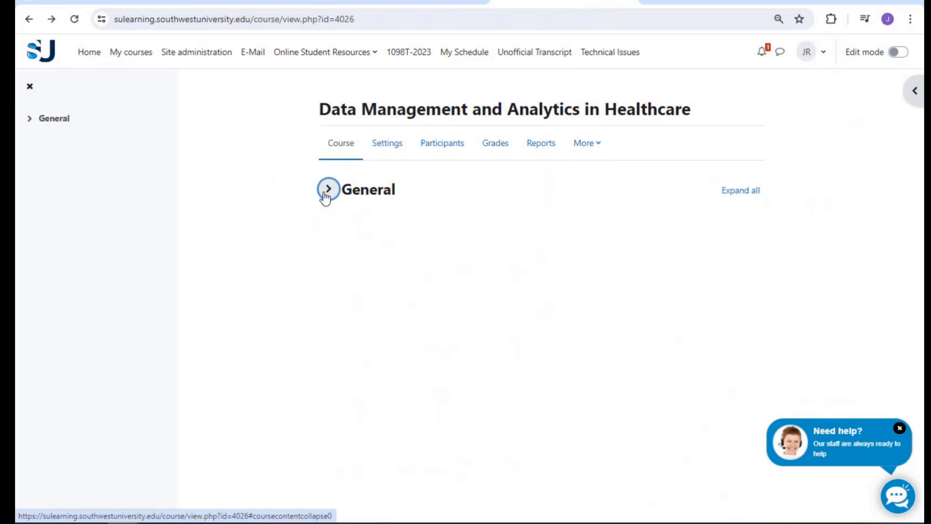
pyautogui.click(325, 194)
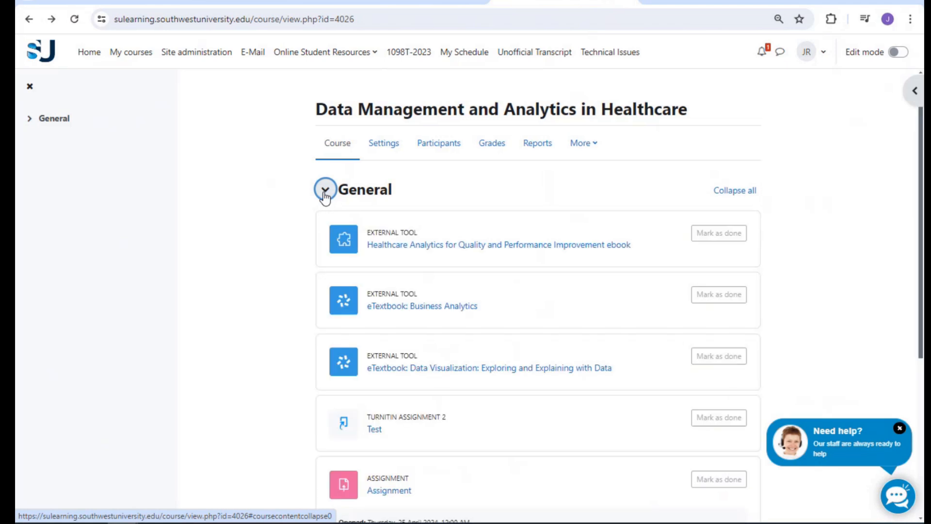
pyautogui.click(325, 189)
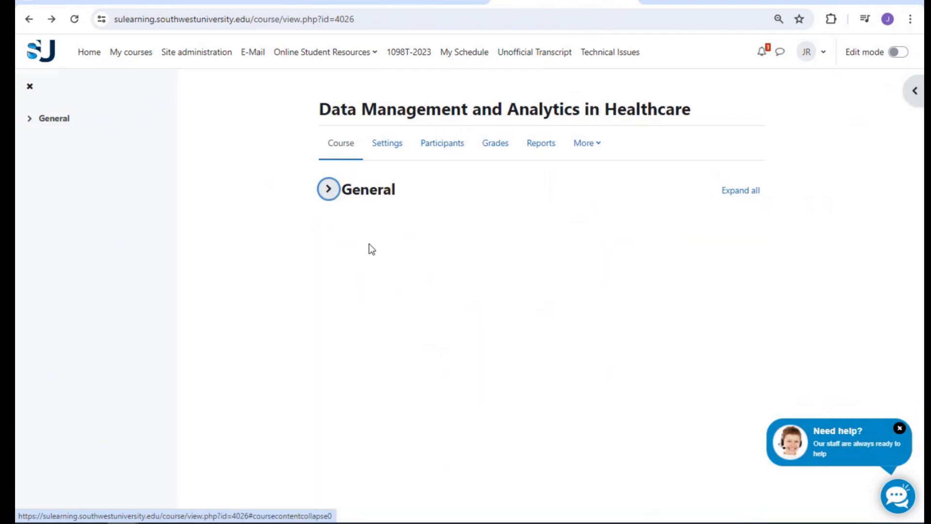
pyautogui.click(332, 195)
pyautogui.scroll(-4, 409, 346)
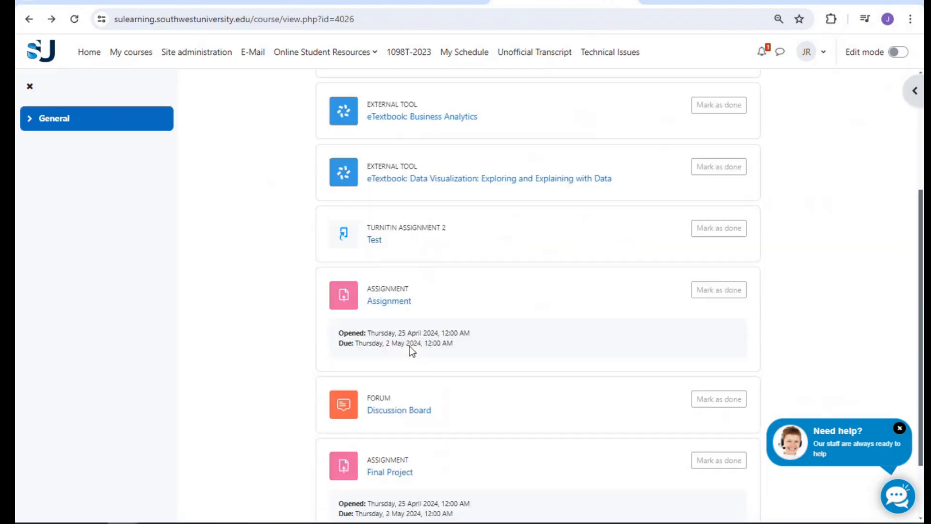
pyautogui.scroll(-2, 411, 345)
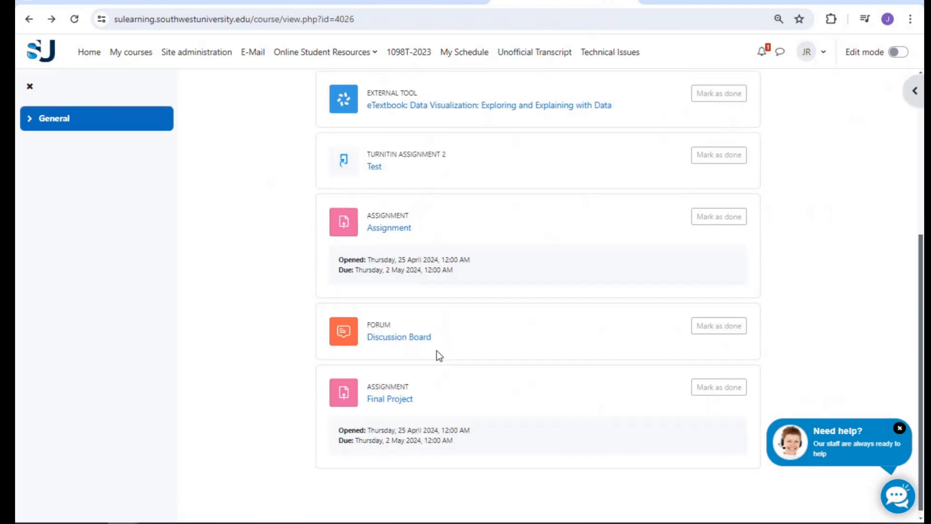
pyautogui.scroll(6, 435, 351)
pyautogui.click(328, 189)
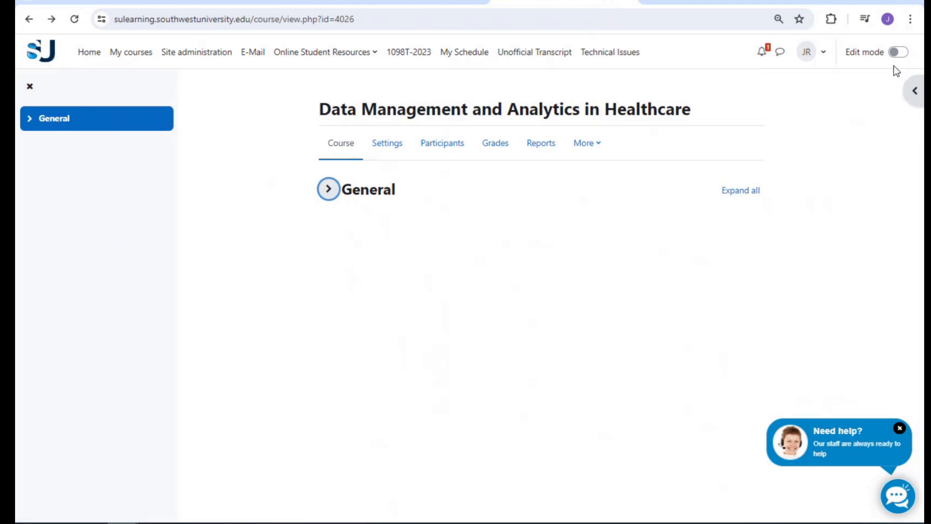
pyautogui.click(899, 51)
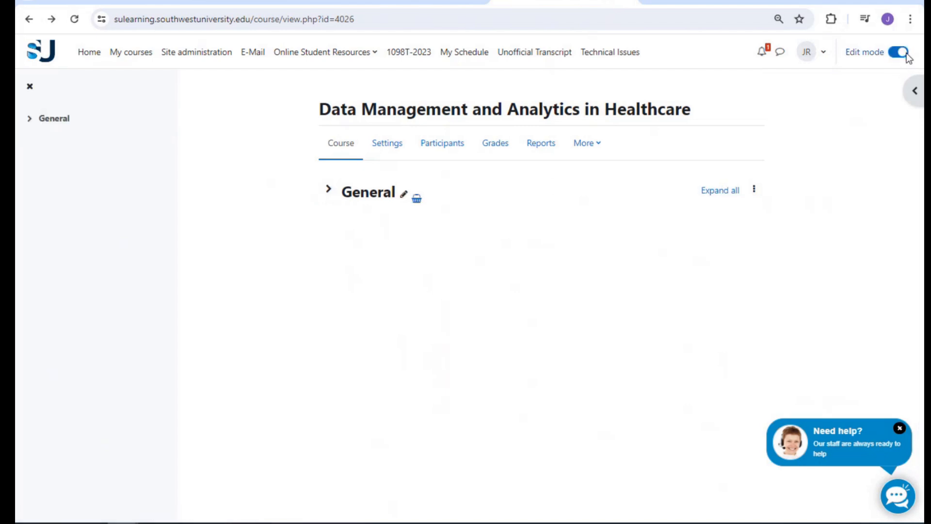
pyautogui.click(330, 193)
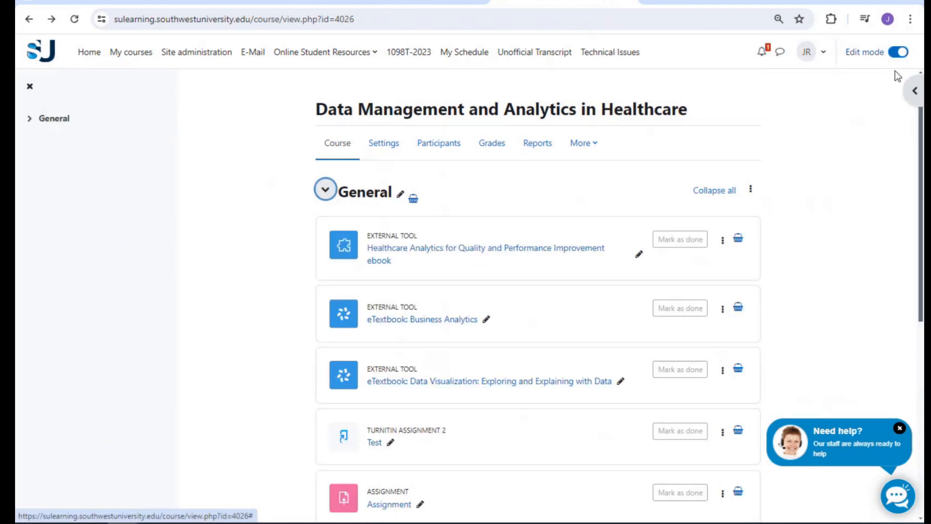
pyautogui.click(914, 91)
# Start copying the Welcome! section from the Sharing Cart, then cancel the copy
pyautogui.scroll(-1, 794, 344)
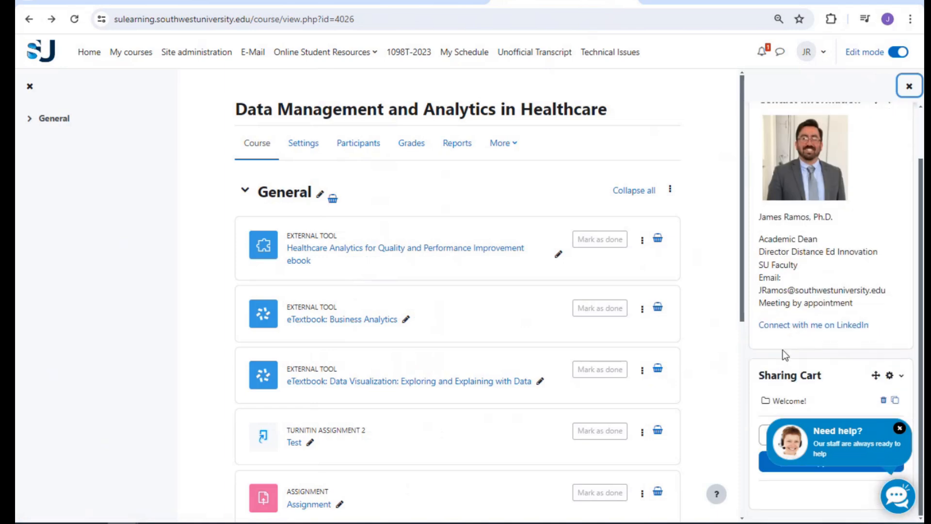
pyautogui.click(881, 399)
pyautogui.scroll(-8, 589, 391)
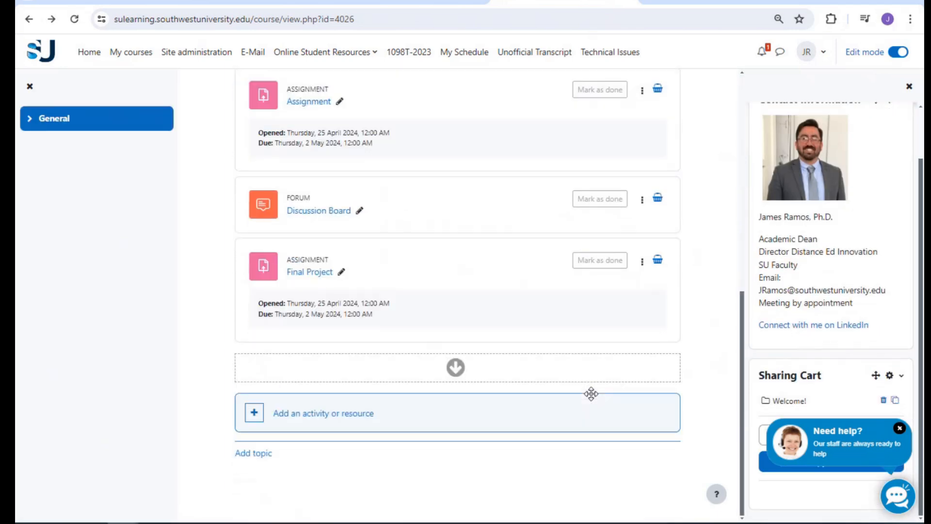
pyautogui.click(456, 367)
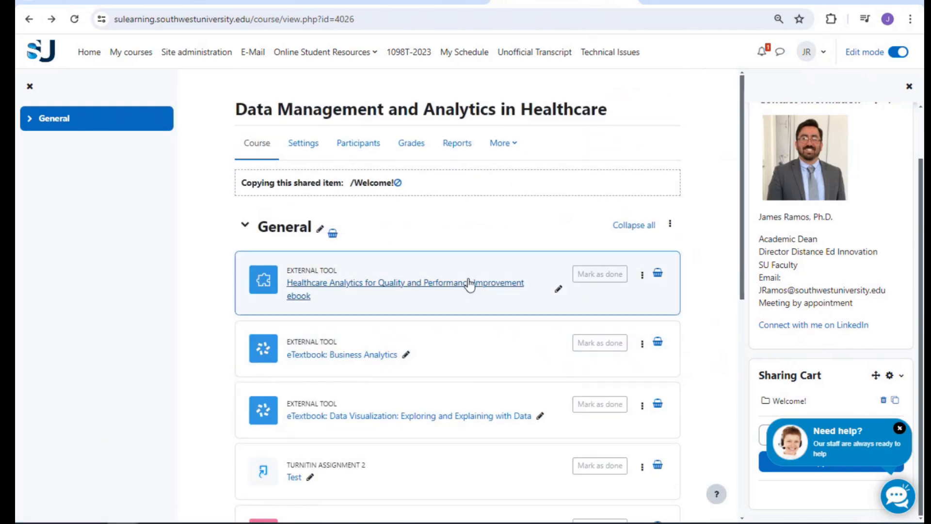
pyautogui.click(397, 182)
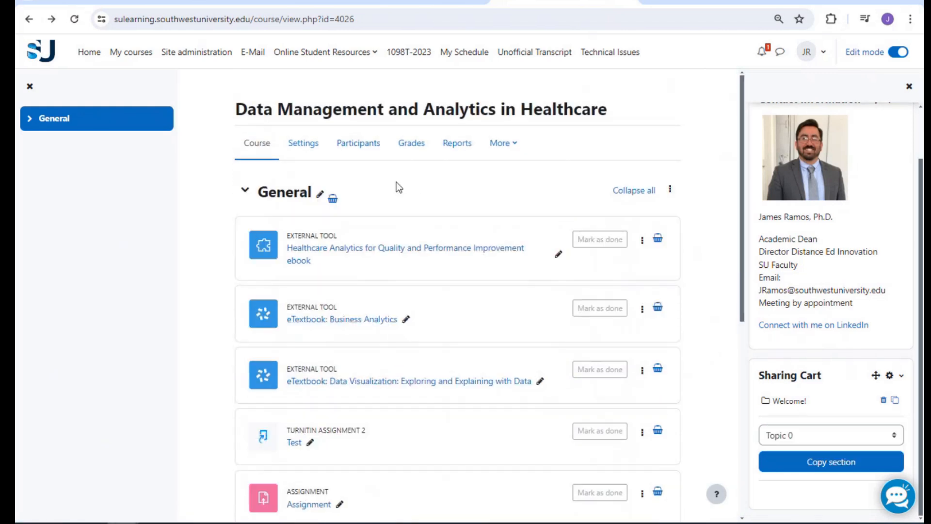
# Add a new empty Topic 1 section below General
pyautogui.click(246, 193)
pyautogui.click(246, 193)
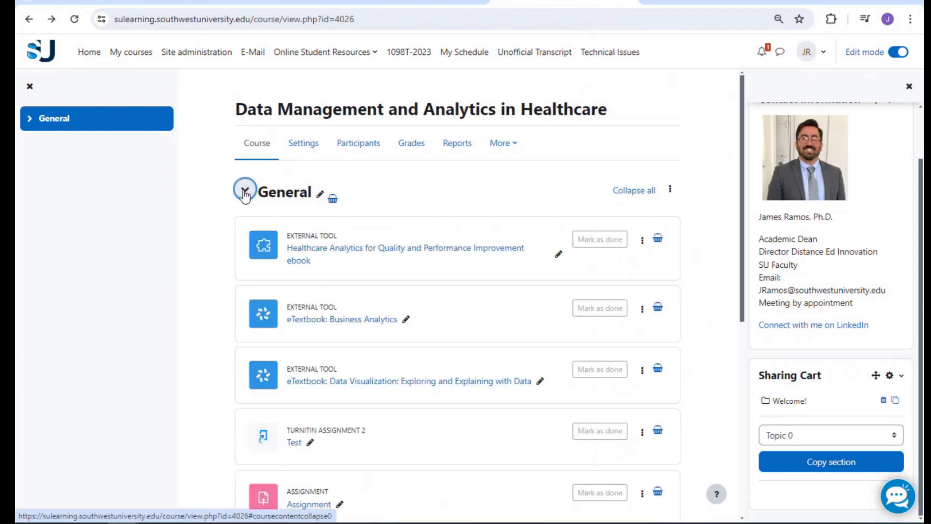
pyautogui.scroll(-7, 352, 268)
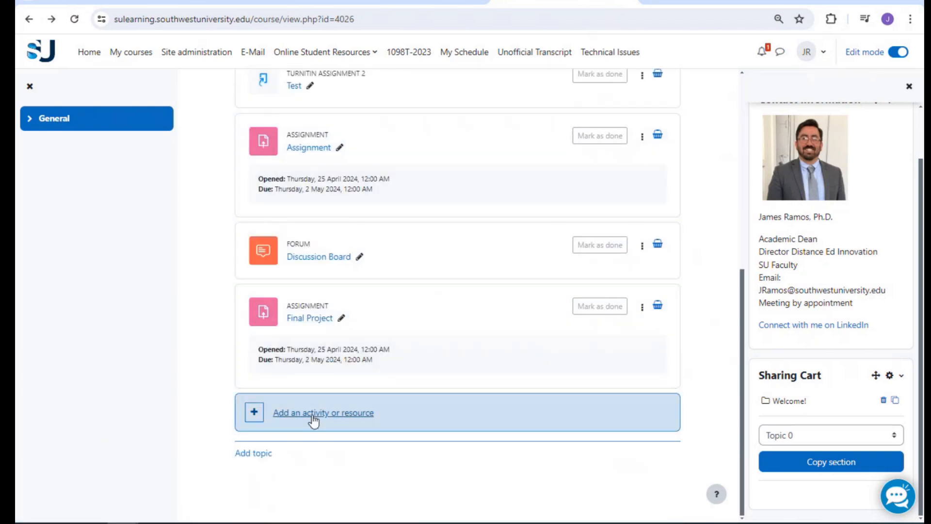
pyautogui.click(266, 454)
pyautogui.scroll(-3, 264, 458)
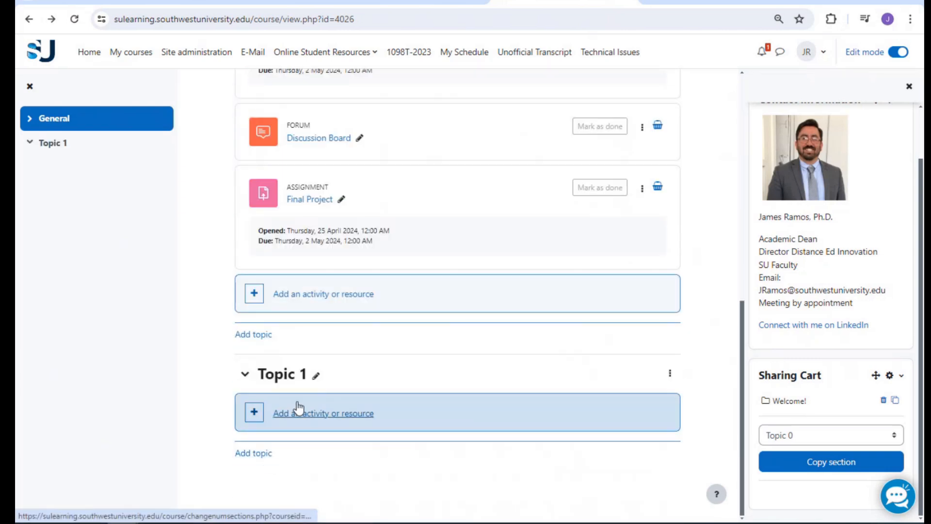
pyautogui.scroll(12, 257, 387)
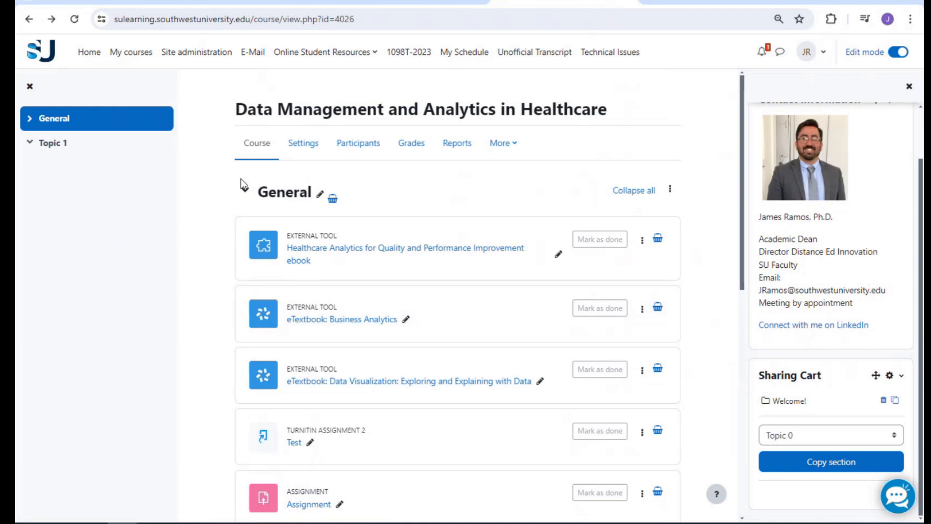
# Collapse General and add Topic 2 and Topic 3 sections below Topic 1
pyautogui.click(247, 191)
pyautogui.click(249, 236)
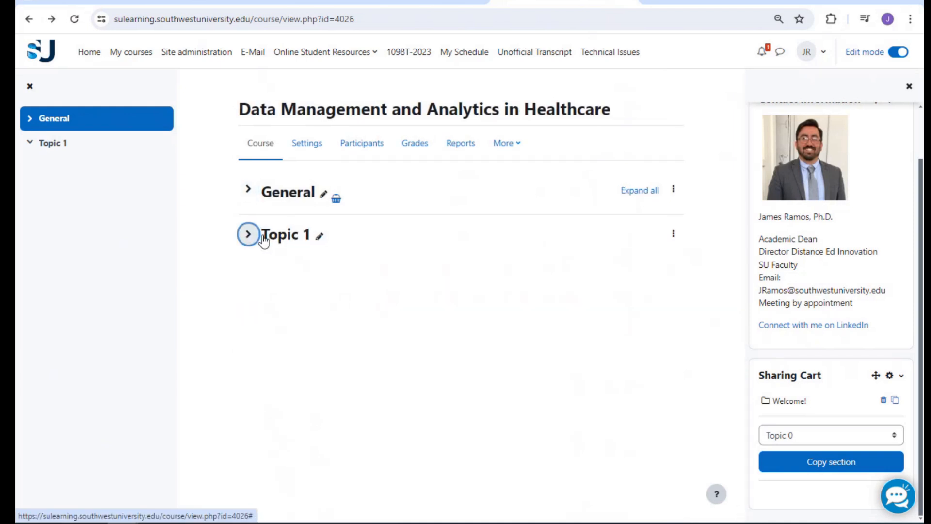
pyautogui.click(249, 235)
pyautogui.click(266, 314)
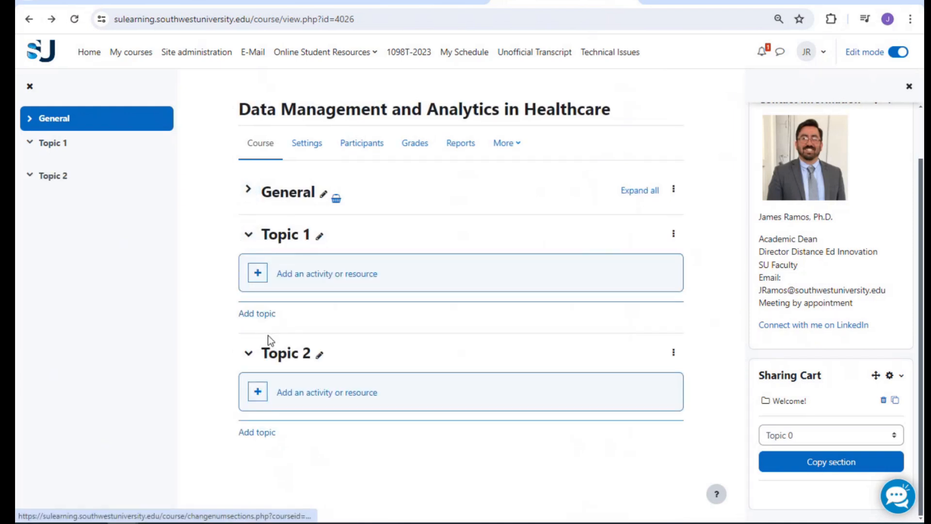
pyautogui.click(266, 433)
# Collapse Topics 1–3 and try dragging Topic 3 above Topic 2
pyautogui.click(248, 236)
pyautogui.click(246, 274)
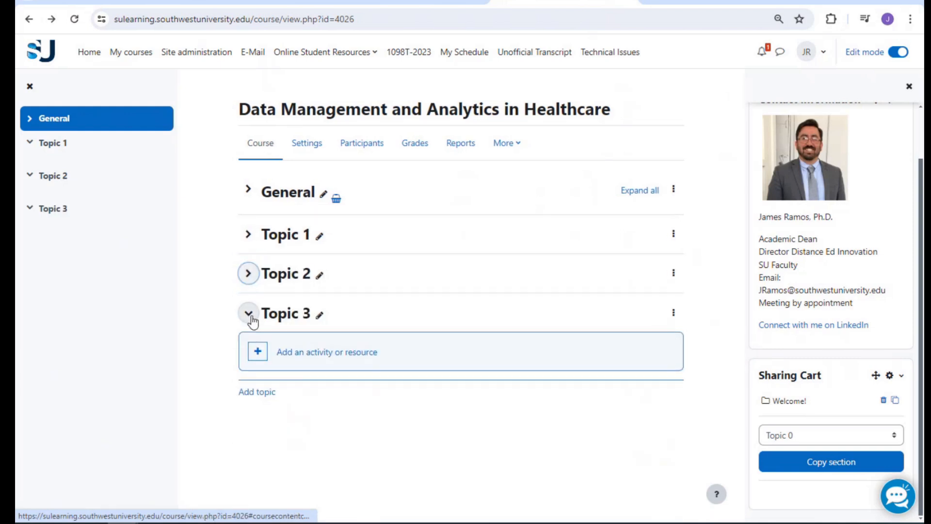
pyautogui.click(249, 314)
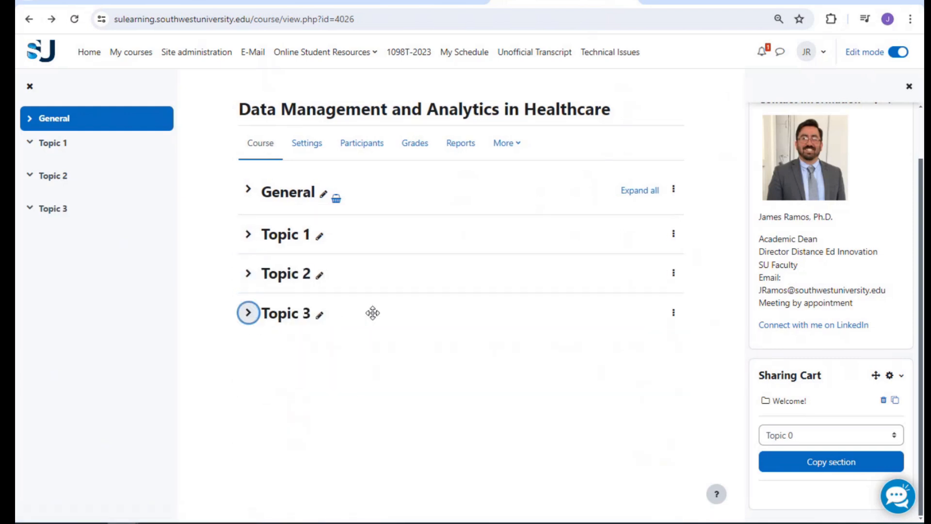
pyautogui.moveTo(369, 315); pyautogui.dragTo(326, 192)
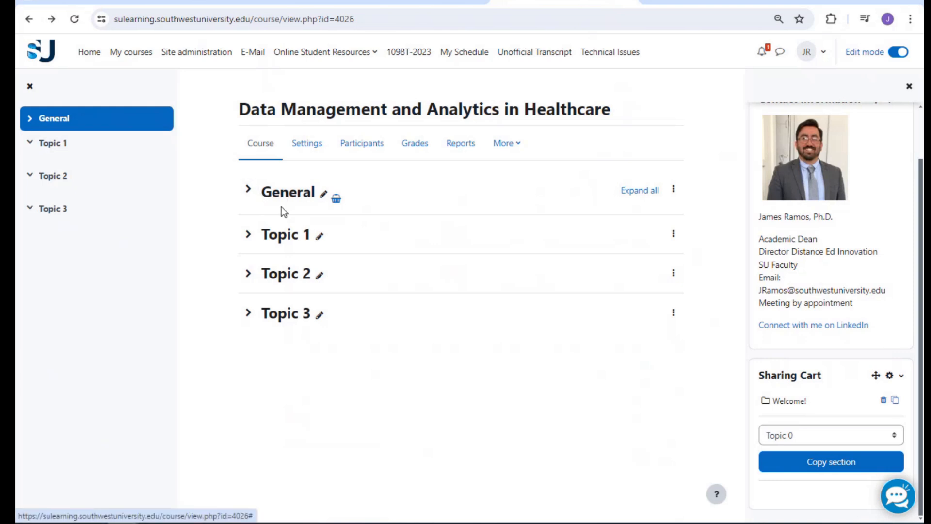
pyautogui.moveTo(276, 315); pyautogui.dragTo(287, 273)
# Rename Topic 1, Topic 2 and Topic 3 to Module 1, Module 2 and Module 3
pyautogui.moveTo(278, 241); pyautogui.dragTo(284, 293)
pyautogui.click(319, 237)
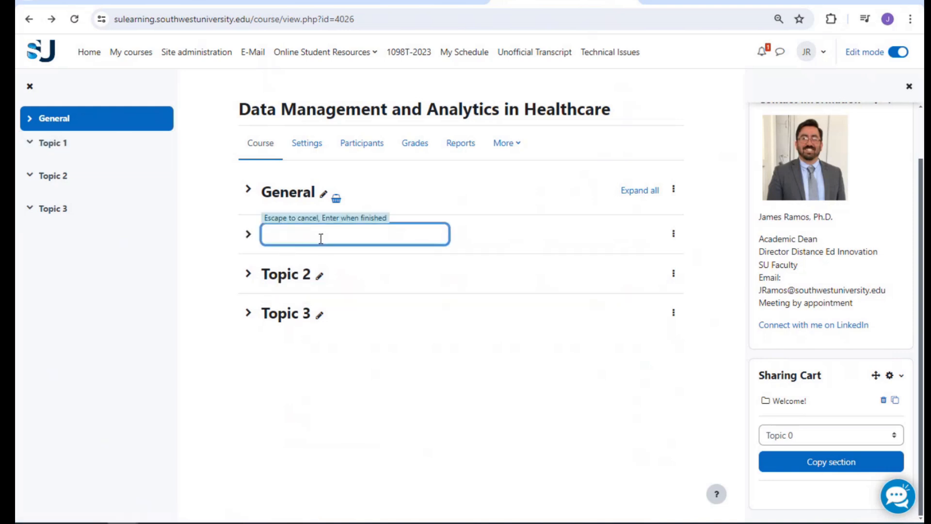
pyautogui.write('Module 1')
pyautogui.press('Return')
pyautogui.click(319, 274)
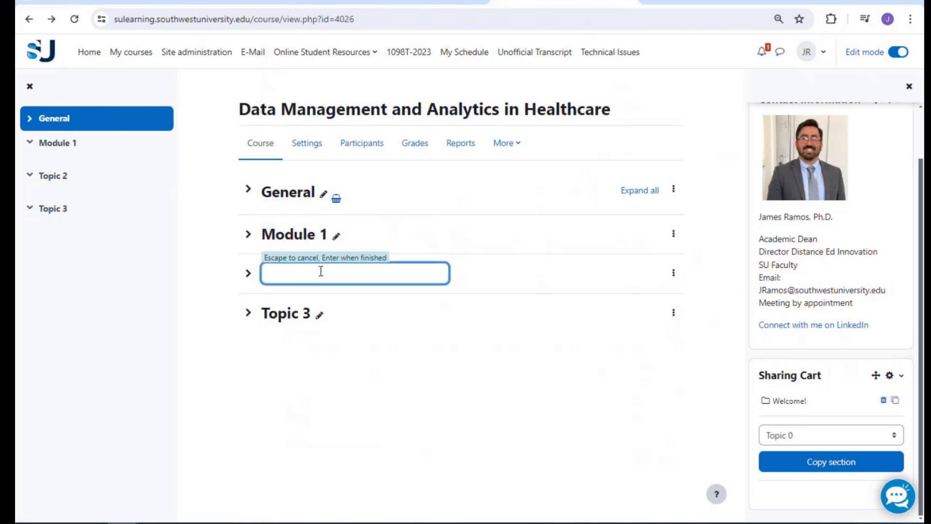
pyautogui.write('Module 2')
pyautogui.press('Return')
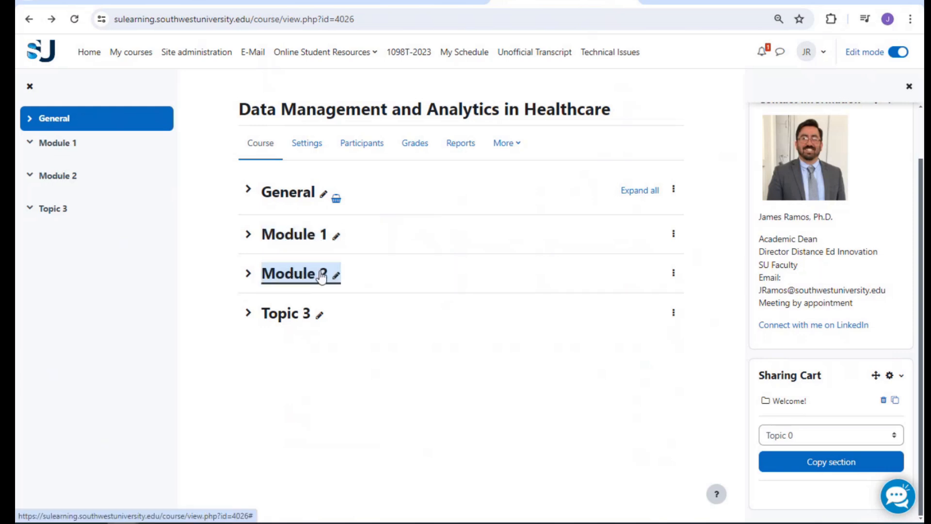
pyautogui.click(320, 314)
pyautogui.write('Module 3')
pyautogui.press('Return')
# Keep the modules ordered 1, 2, 3 and rename the General section Welcome!
pyautogui.moveTo(323, 315); pyautogui.dragTo(387, 268)
pyautogui.moveTo(295, 239)
pyautogui.mouseDown()
pyautogui.moveTo(290, 291)
pyautogui.moveTo(296, 233)
pyautogui.mouseUp()
pyautogui.moveTo(314, 324); pyautogui.dragTo(270, 241)
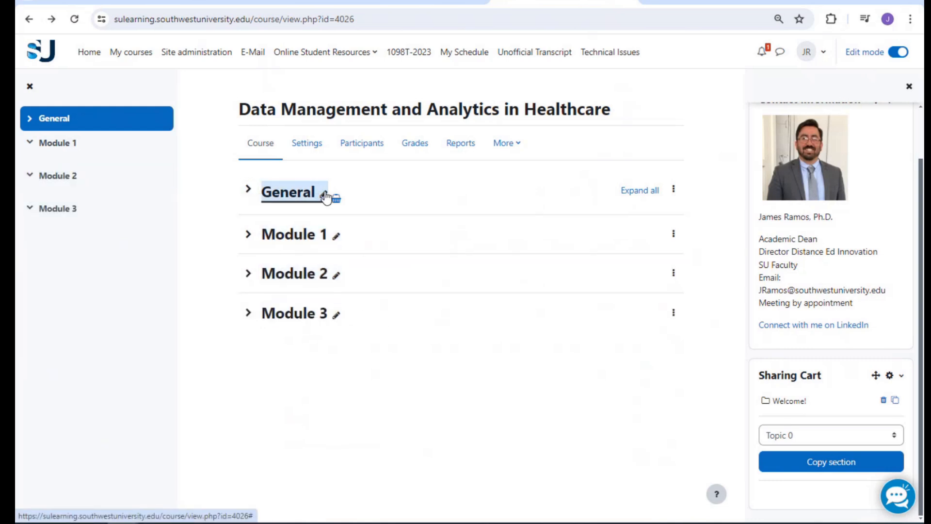
pyautogui.click(324, 194)
pyautogui.write('Welcome!')
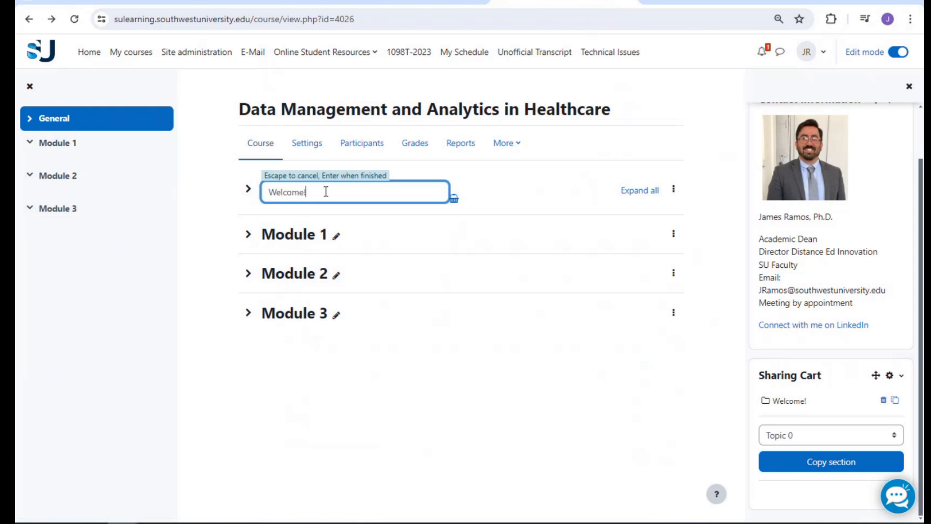
pyautogui.press('Return')
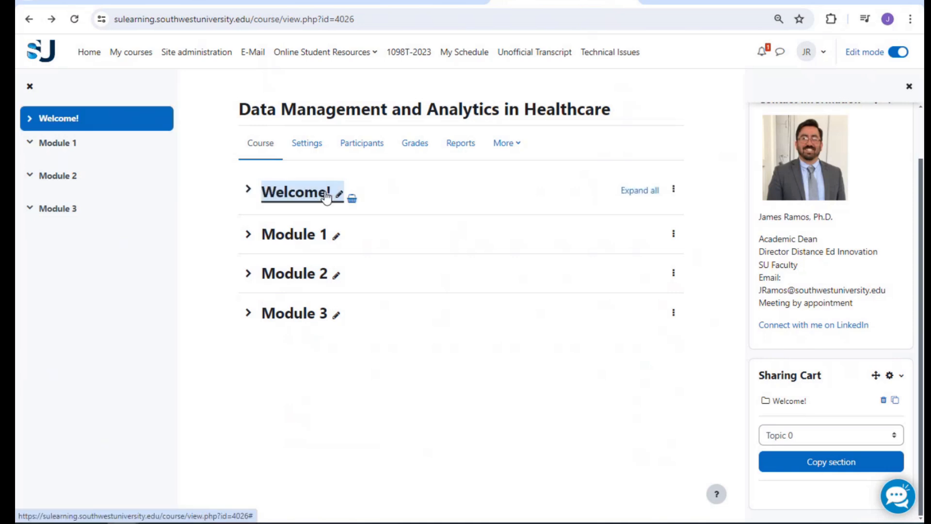
pyautogui.click(247, 190)
# Move the Healthcare Analytics ebook from Welcome! into Module 1, using the Leadership course as reference
pyautogui.scroll(-3, 388, 310)
pyautogui.scroll(2, 378, 280)
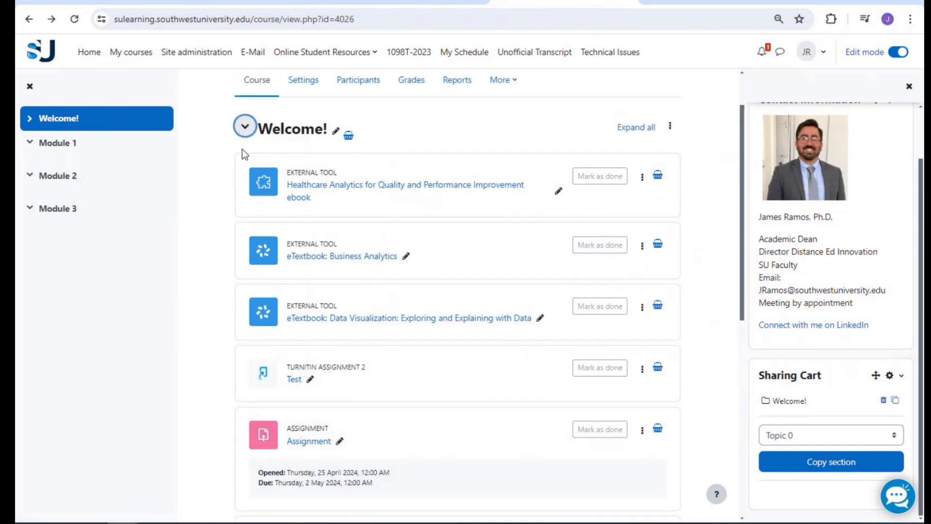
pyautogui.click(241, 129)
pyautogui.click(249, 234)
pyautogui.click(248, 192)
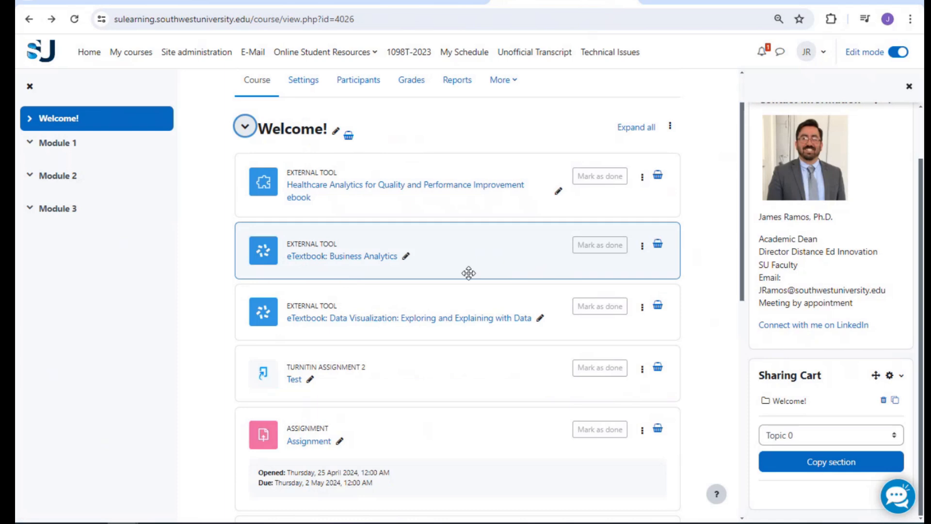
pyautogui.scroll(-2, 467, 270)
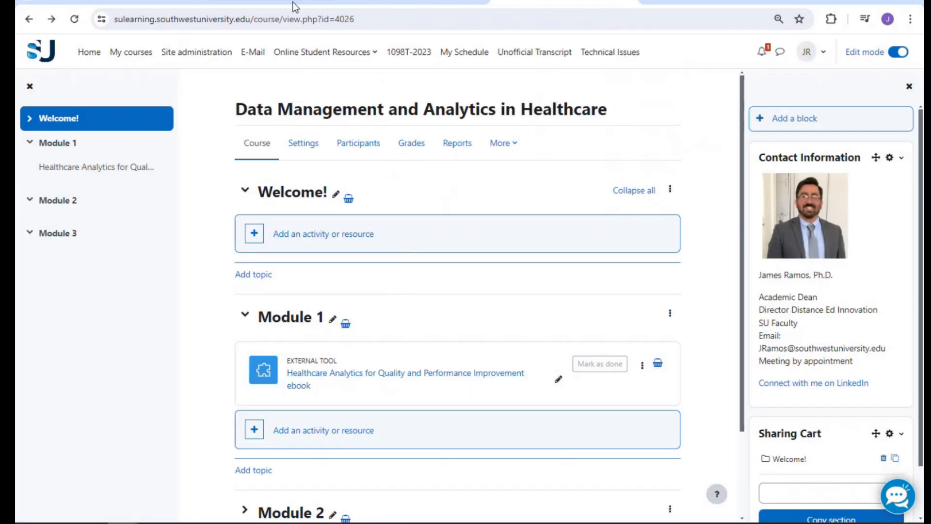
pyautogui.click(258, 2)
pyautogui.scroll(-1, 429, 318)
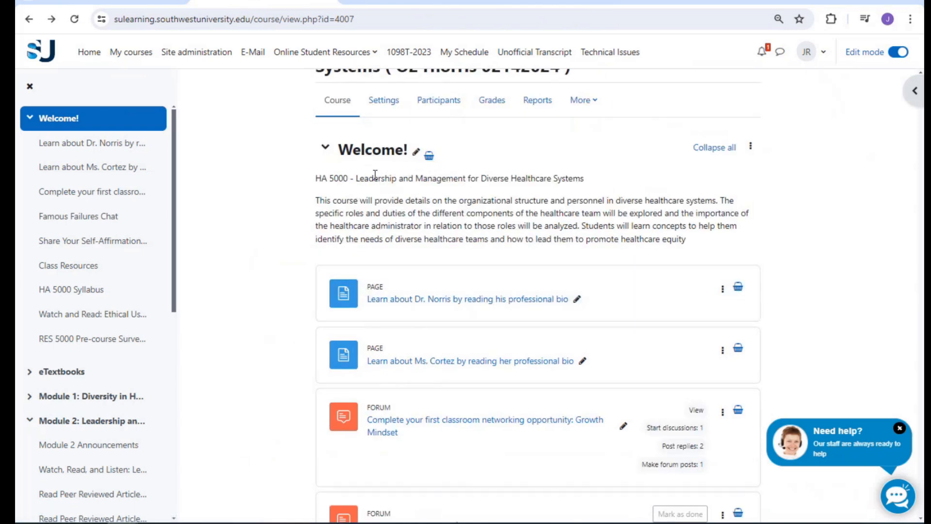
pyautogui.click(593, 2)
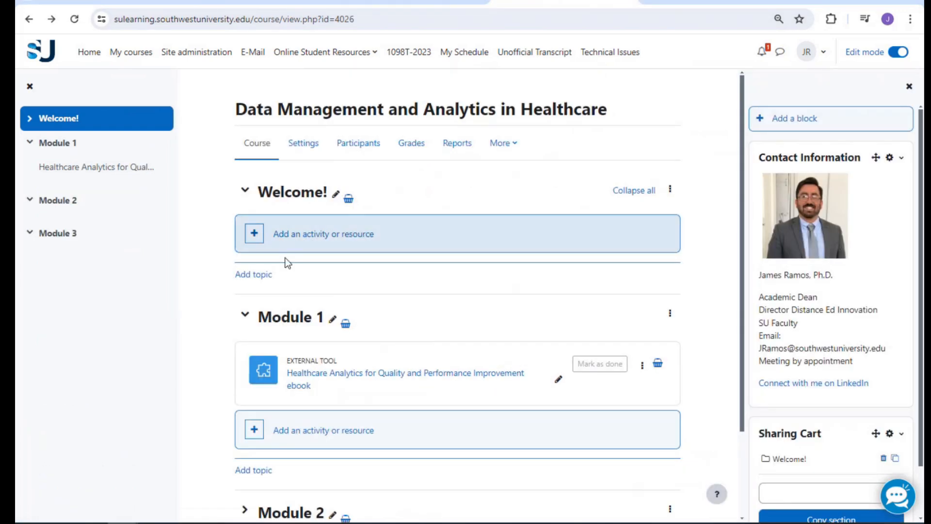
pyautogui.click(669, 188)
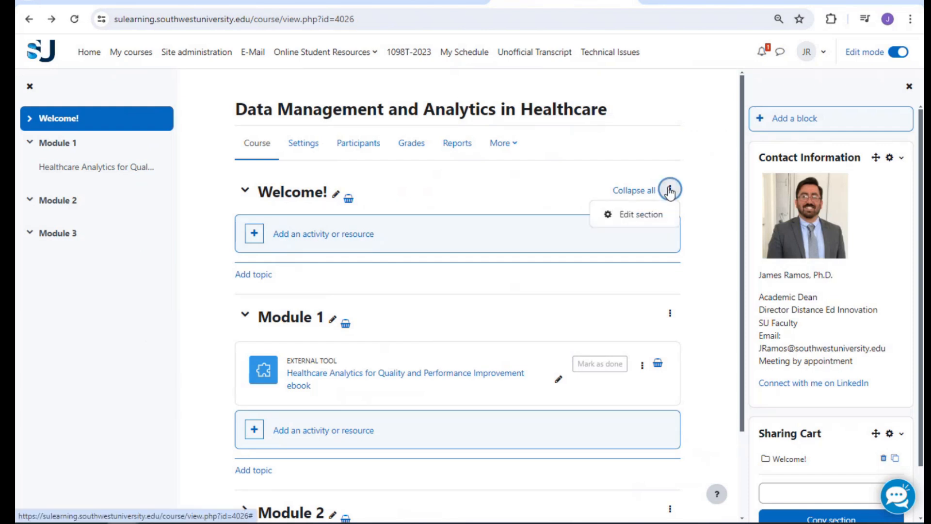
# Paste the HA 6400 course title as plain text into the Welcome! section summary
pyautogui.click(645, 214)
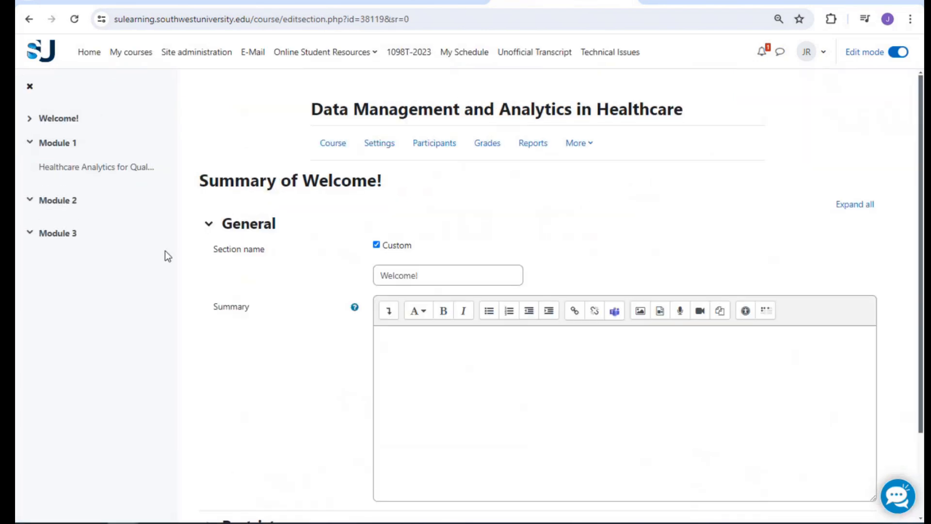
pyautogui.click(422, 355)
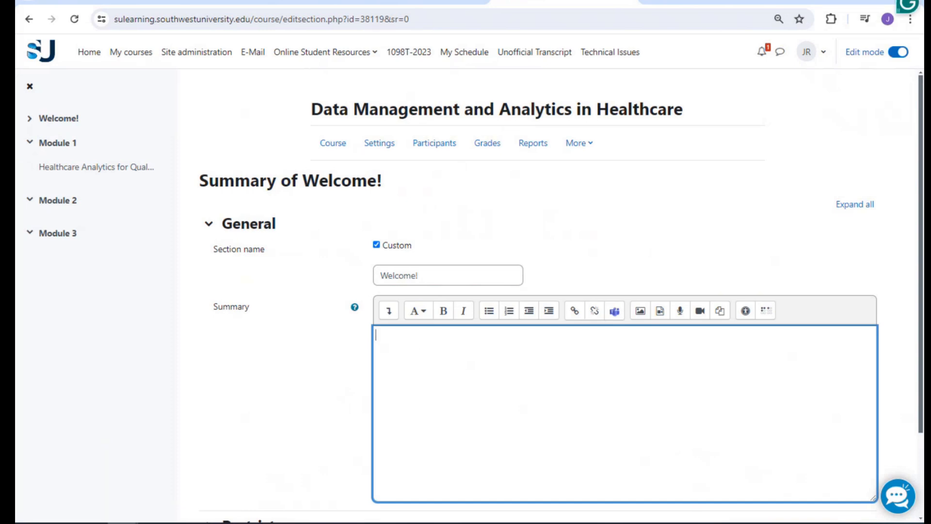
pyautogui.hotkey('alt', 'Tab')
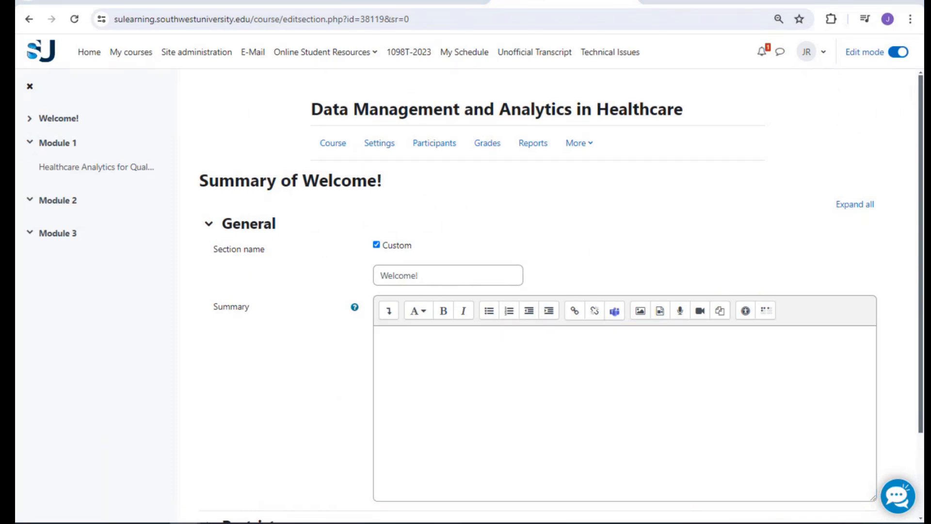
pyautogui.click(677, 419)
pyautogui.hotkey('alt', 'Tab')
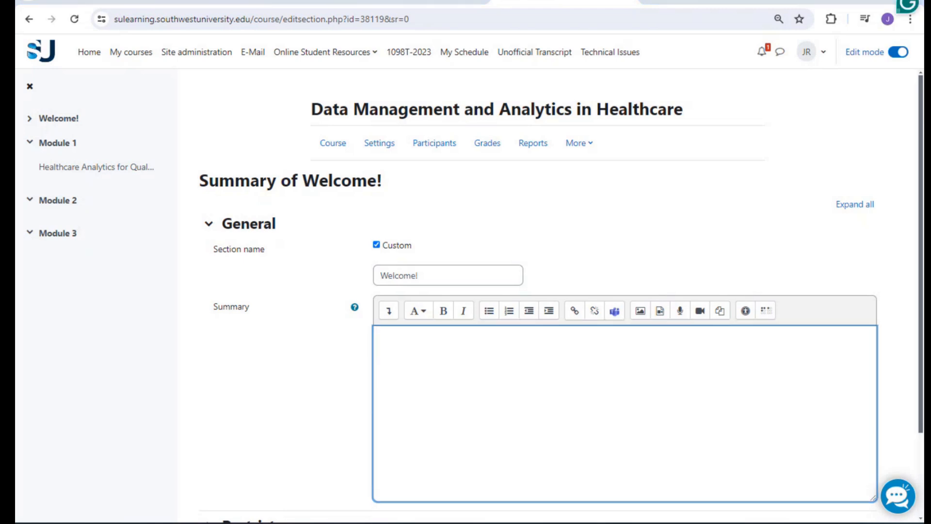
pyautogui.click(544, 344)
pyautogui.rightClick(526, 347)
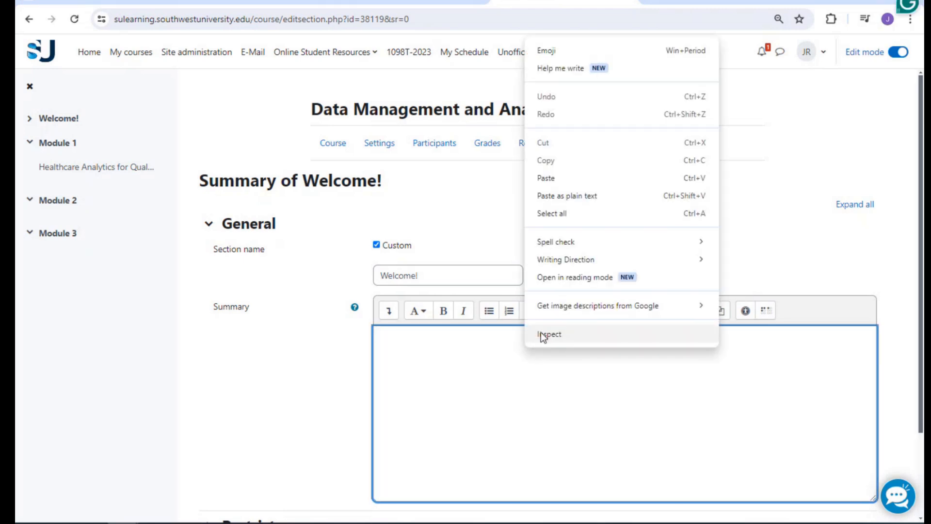
pyautogui.click(583, 192)
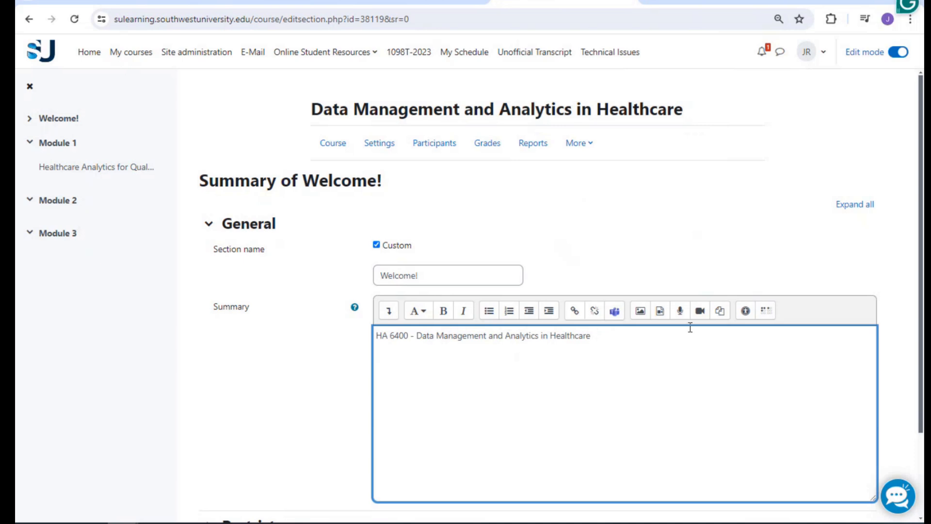
# Add the course description paragraph below the title and save the section
pyautogui.hotkey('alt', 'Tab')
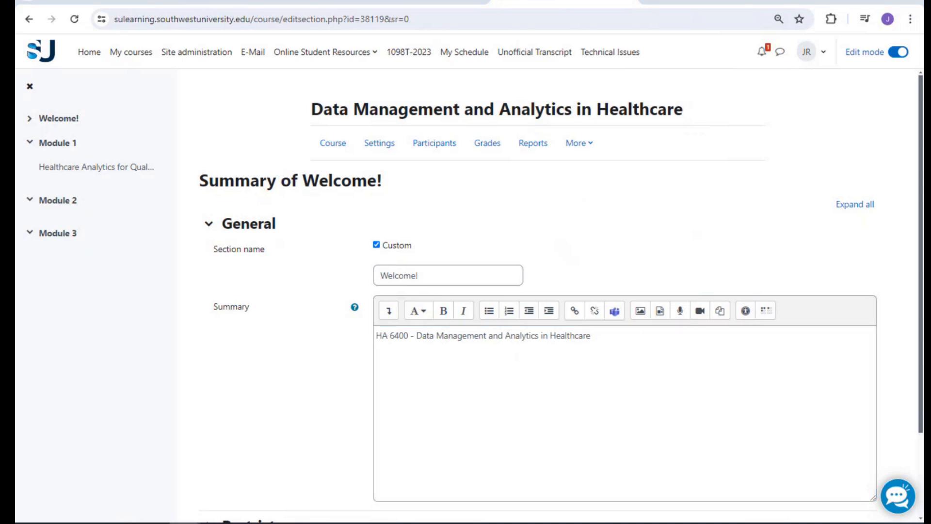
pyautogui.click(693, 339)
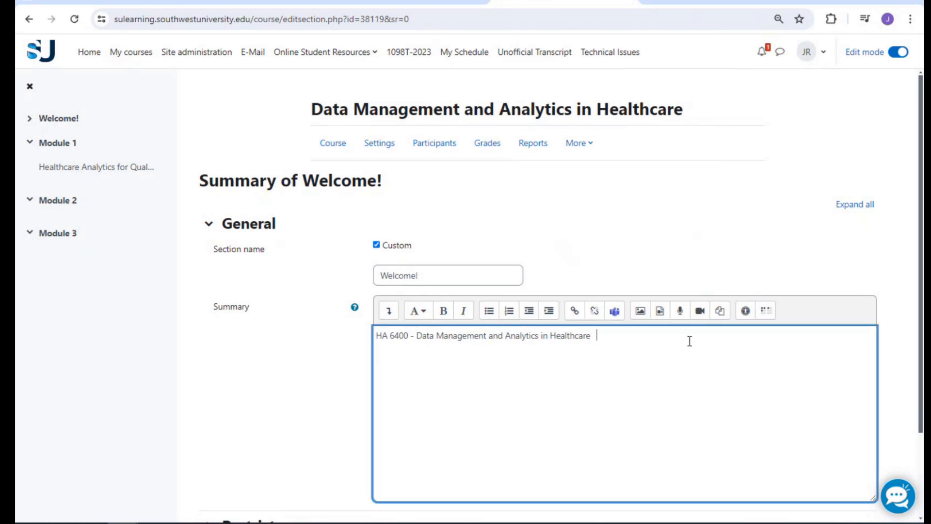
pyautogui.press('Return')
pyautogui.press('Return')
pyautogui.rightClick(393, 375)
pyautogui.click(429, 222)
pyautogui.click(385, 358)
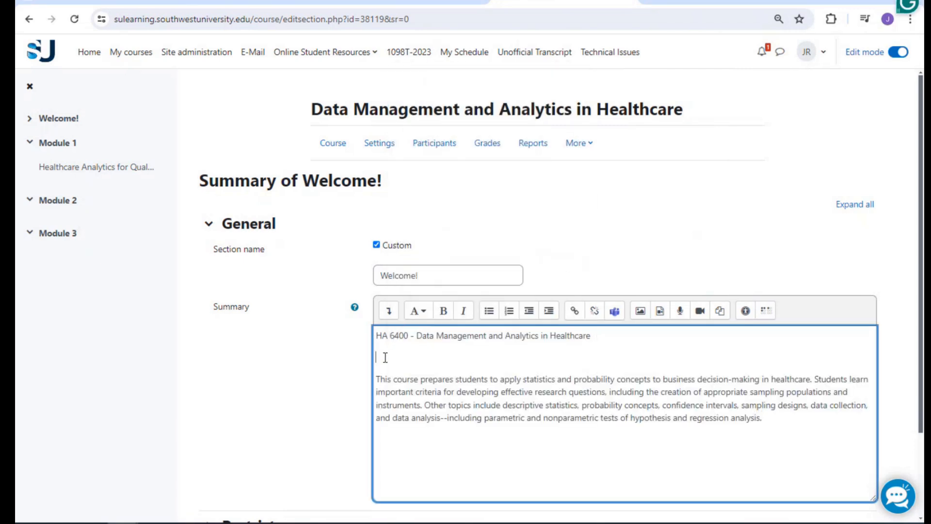
pyautogui.press('Delete')
pyautogui.click(655, 338)
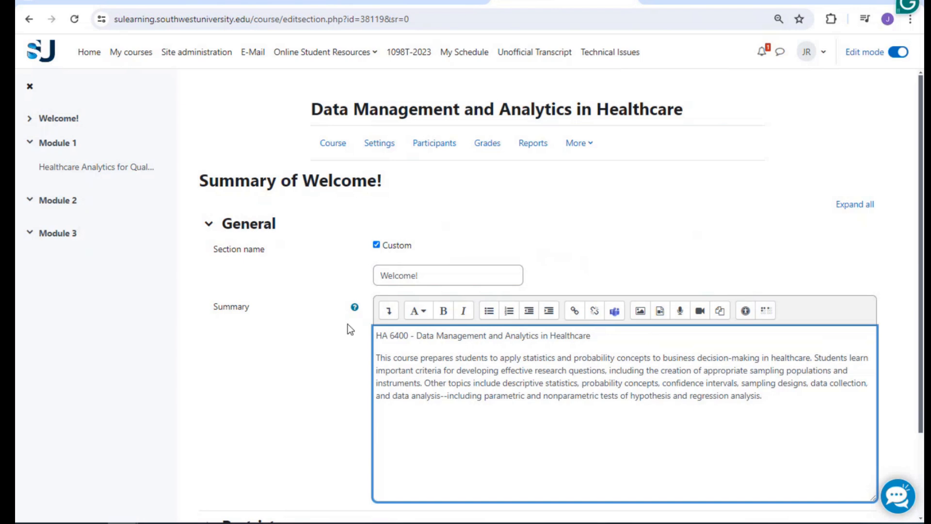
pyautogui.scroll(-3, 347, 324)
pyautogui.click(402, 455)
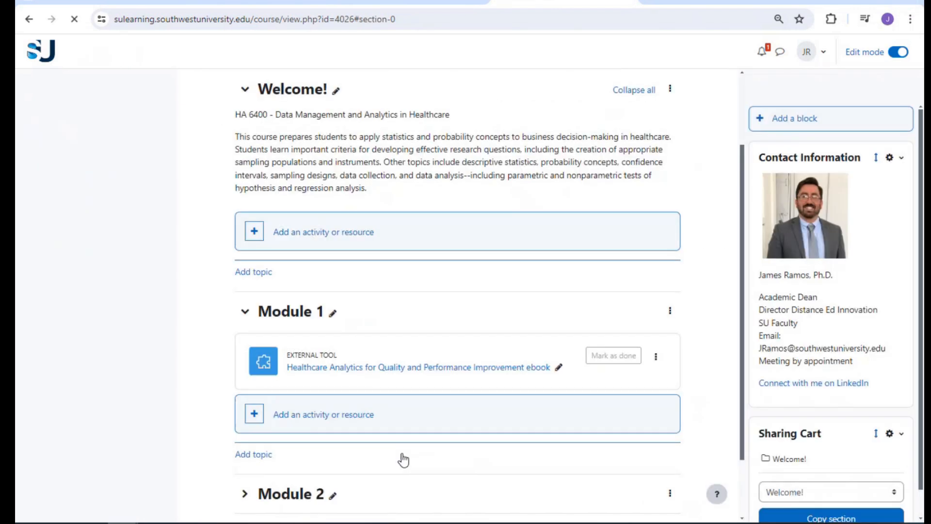
# Add a Page to Welcome! named for reading about the instructor's faculty bio
pyautogui.scroll(1, 388, 173)
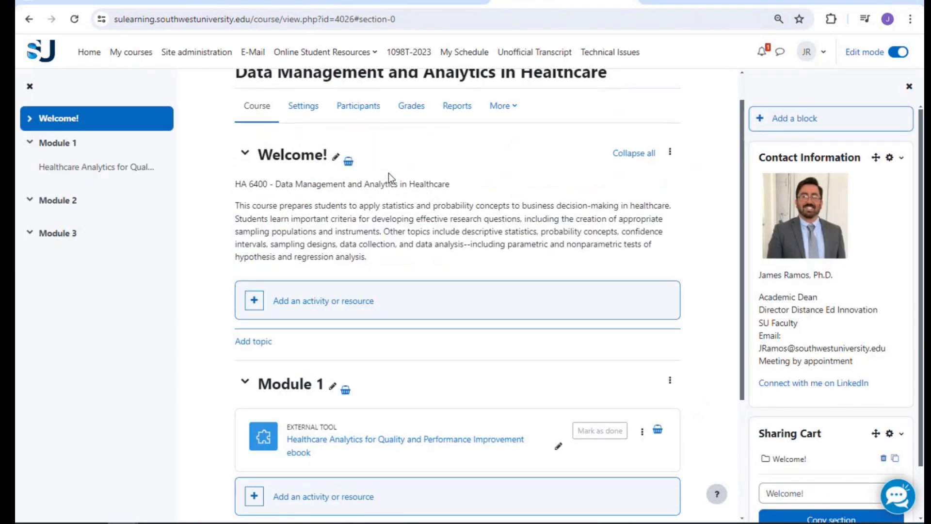
pyautogui.click(292, 1)
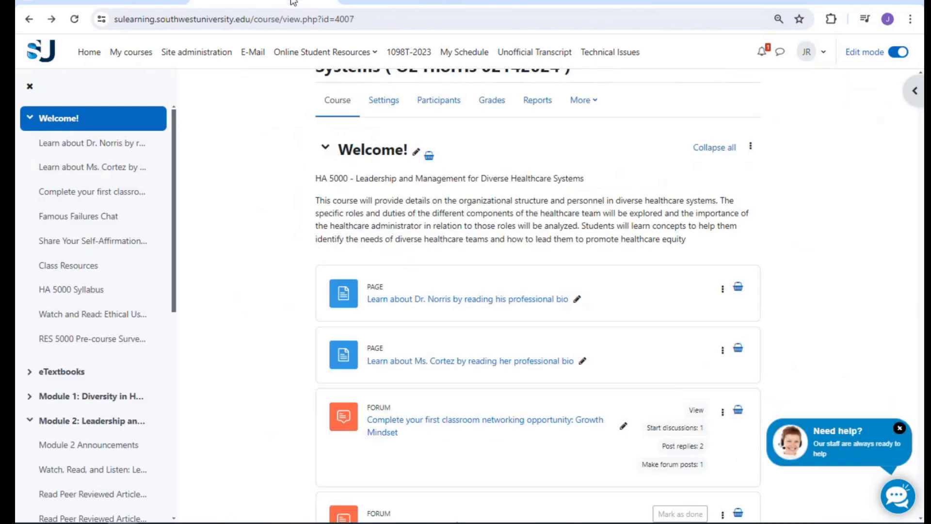
pyautogui.click(590, 2)
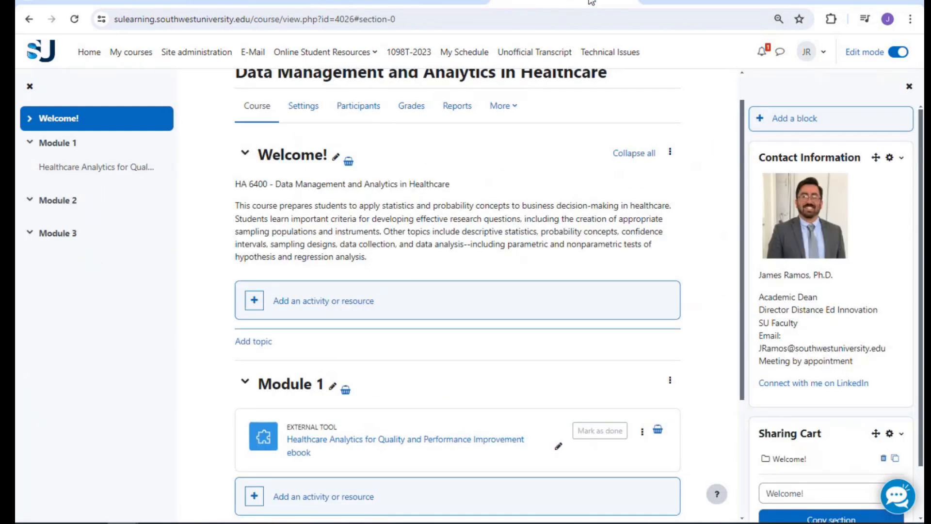
pyautogui.click(295, 306)
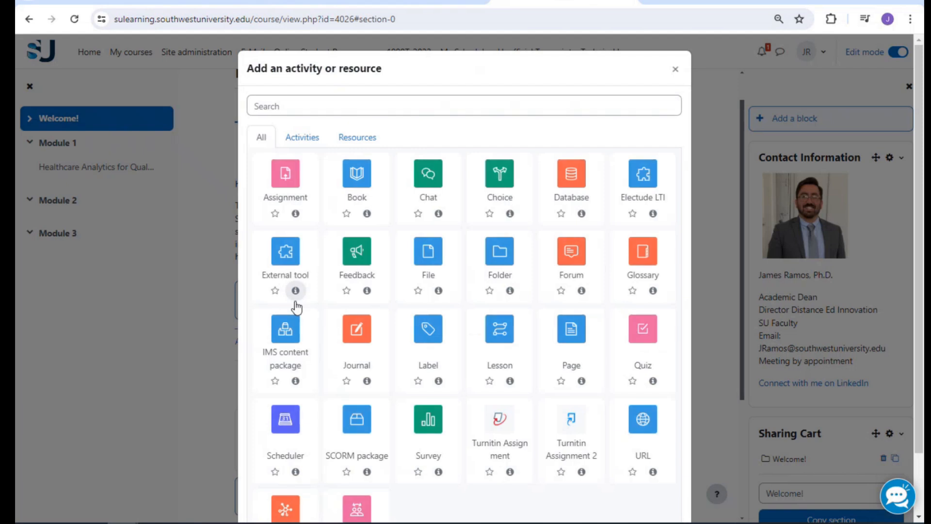
pyautogui.click(573, 279)
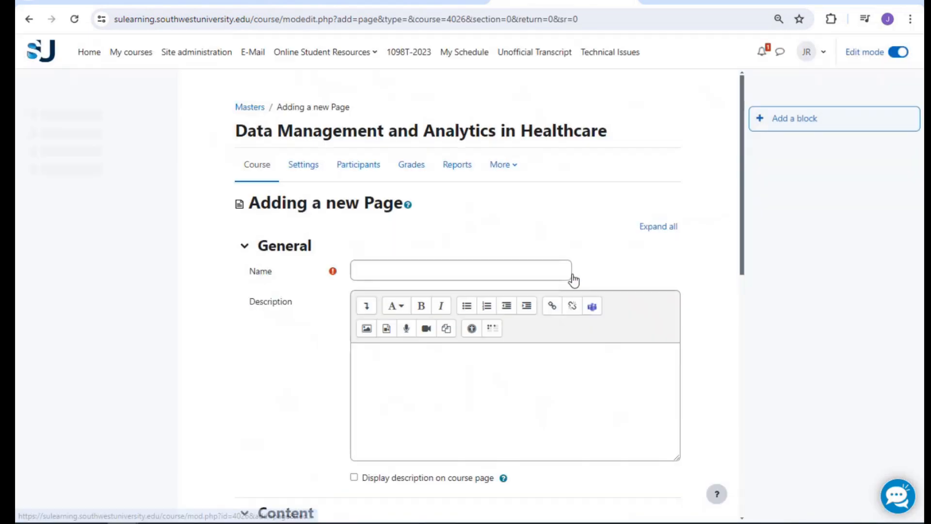
pyautogui.click(512, 269)
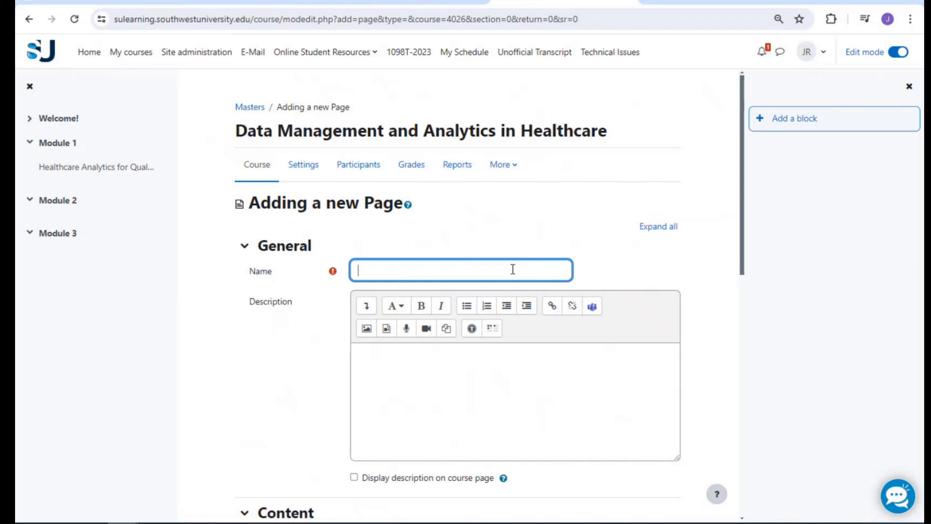
pyautogui.write('about Dr. Ramos in his Faculty Bio')
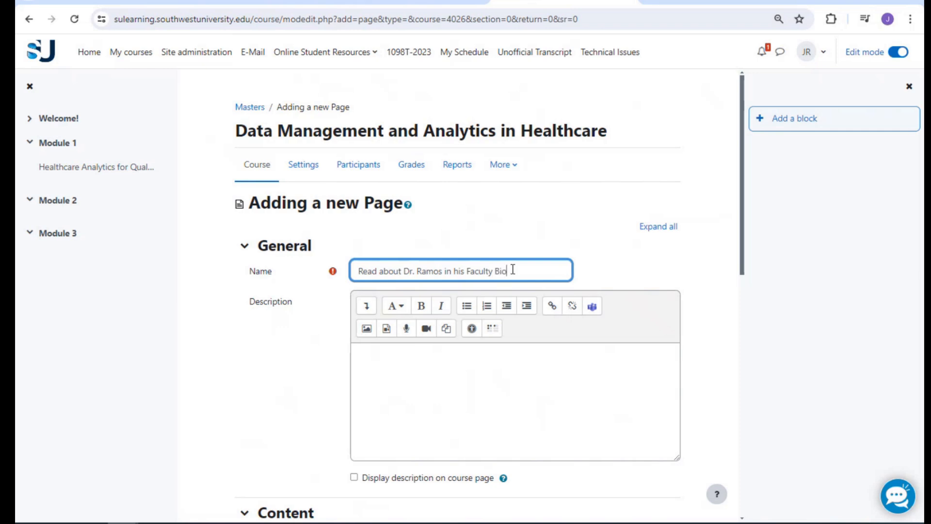
pyautogui.scroll(-4, 258, 263)
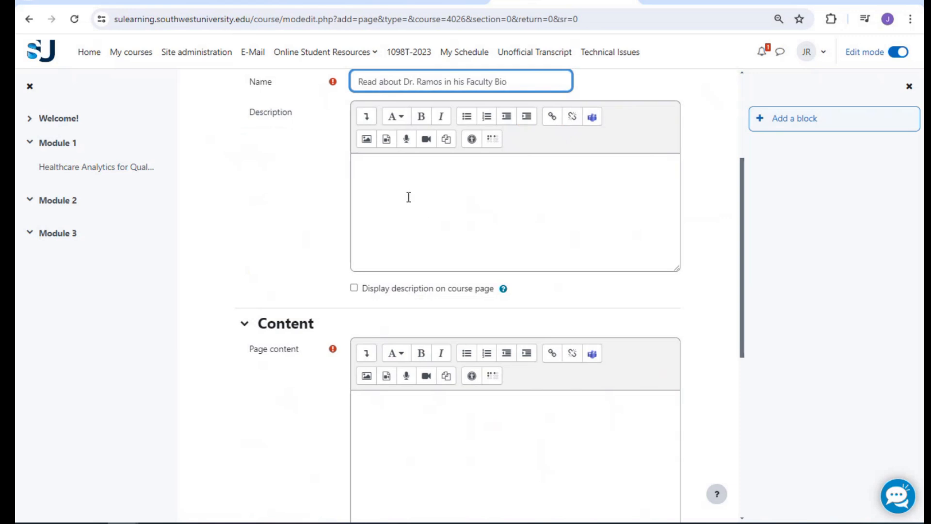
pyautogui.scroll(-1, 409, 197)
pyautogui.click(412, 294)
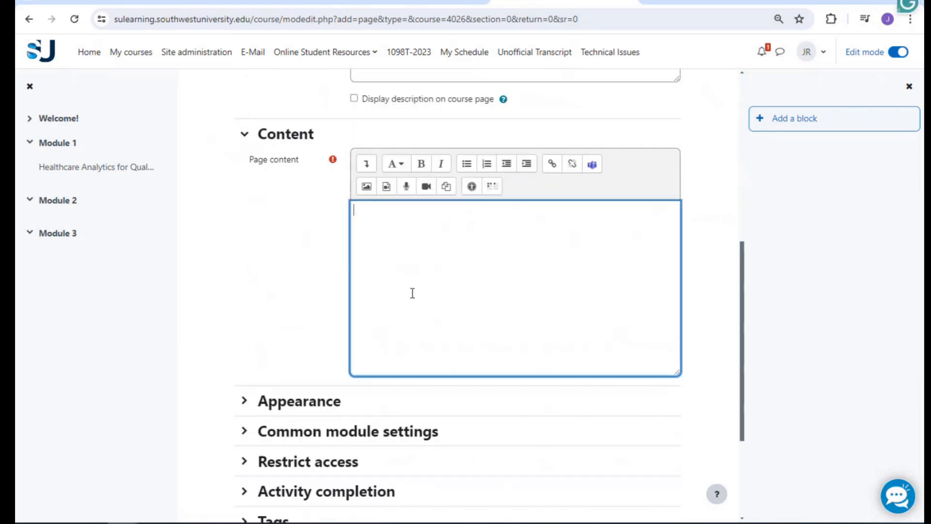
pyautogui.scroll(5, 476, 323)
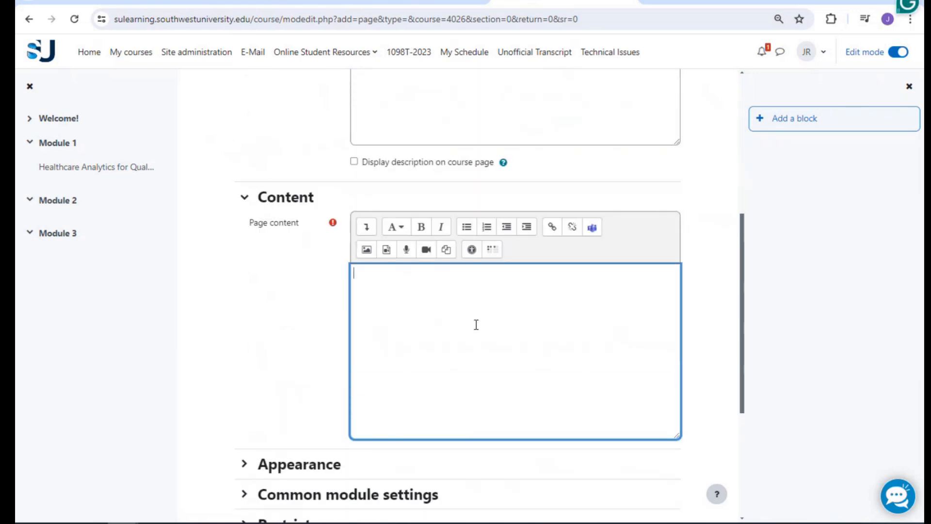
pyautogui.scroll(-3, 476, 324)
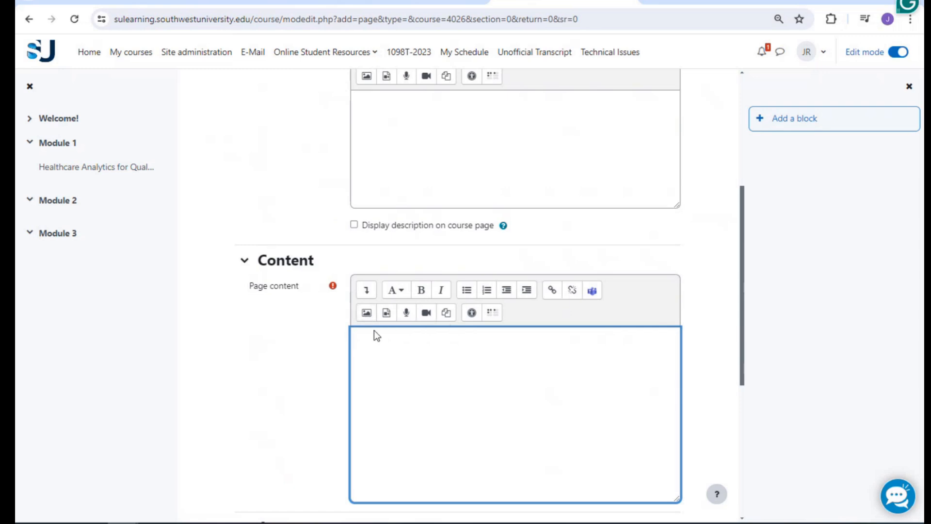
pyautogui.click(367, 318)
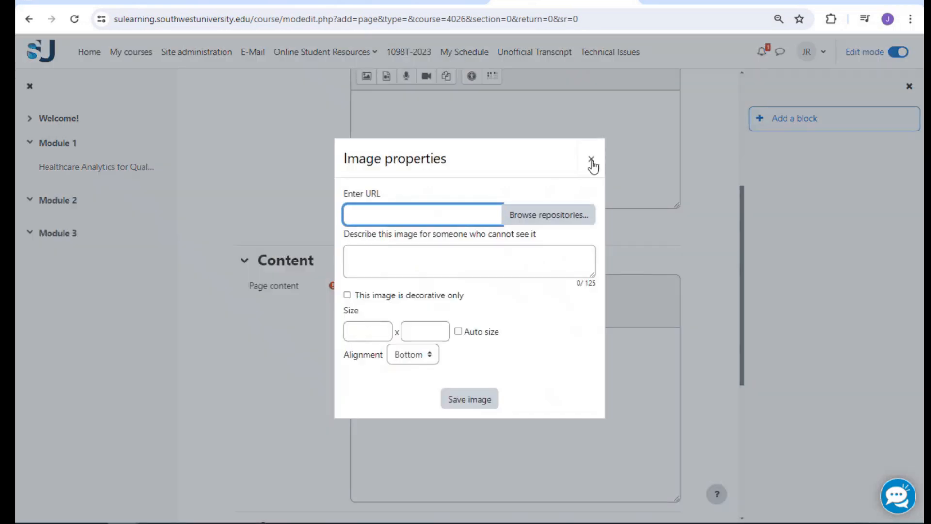
pyautogui.click(592, 159)
pyautogui.click(387, 315)
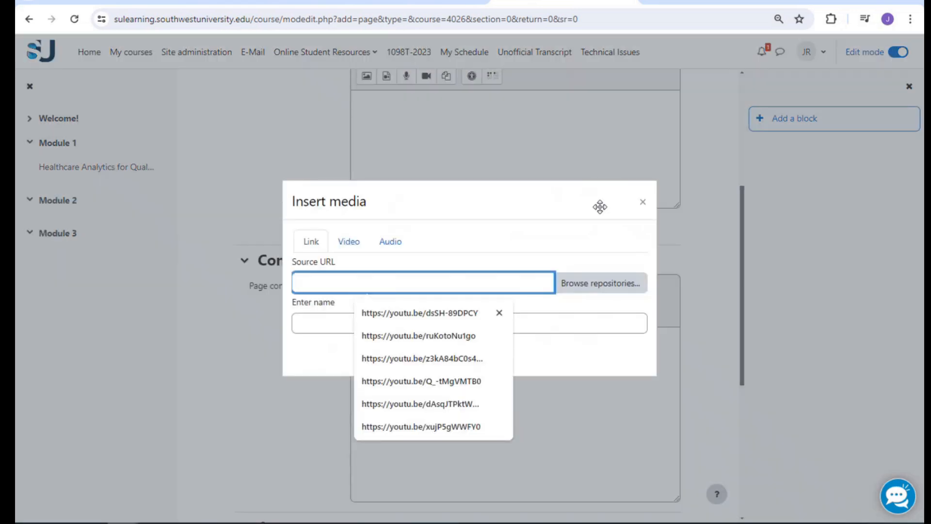
pyautogui.click(641, 203)
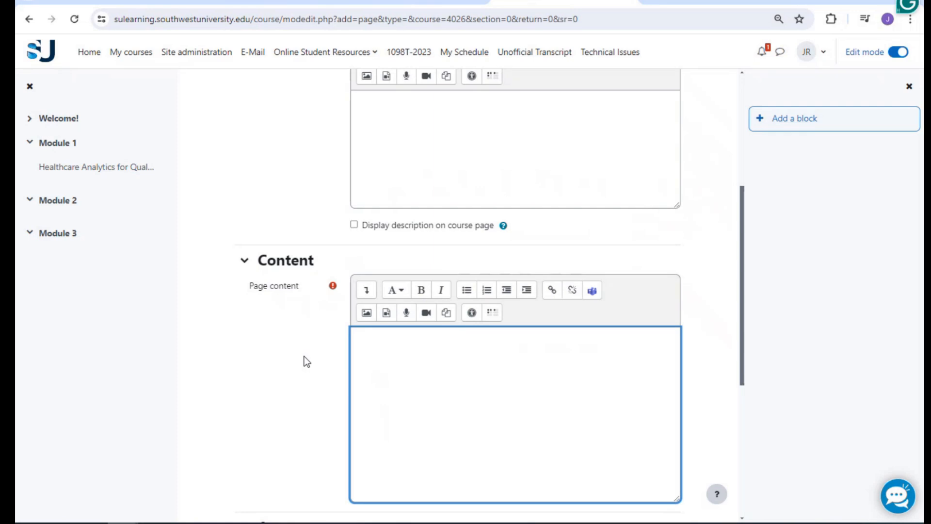
pyautogui.scroll(-5, 304, 356)
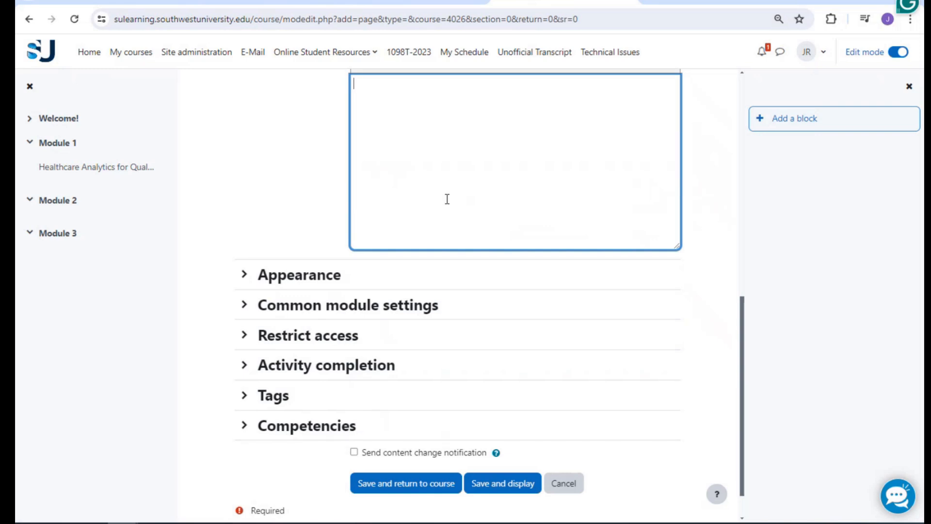
pyautogui.scroll(3, 447, 199)
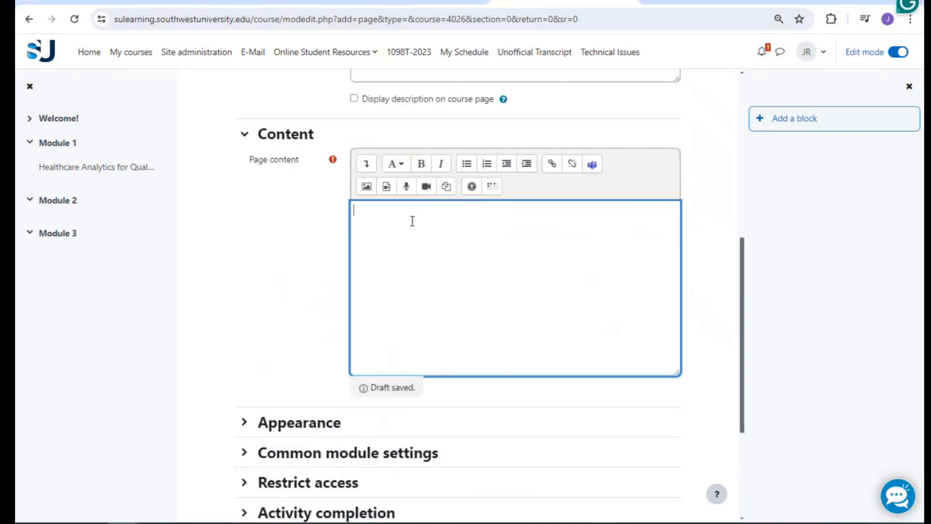
# Set completion tracking to 'Show activity as complete when conditions are met' with Require view
pyautogui.scroll(-4, 356, 224)
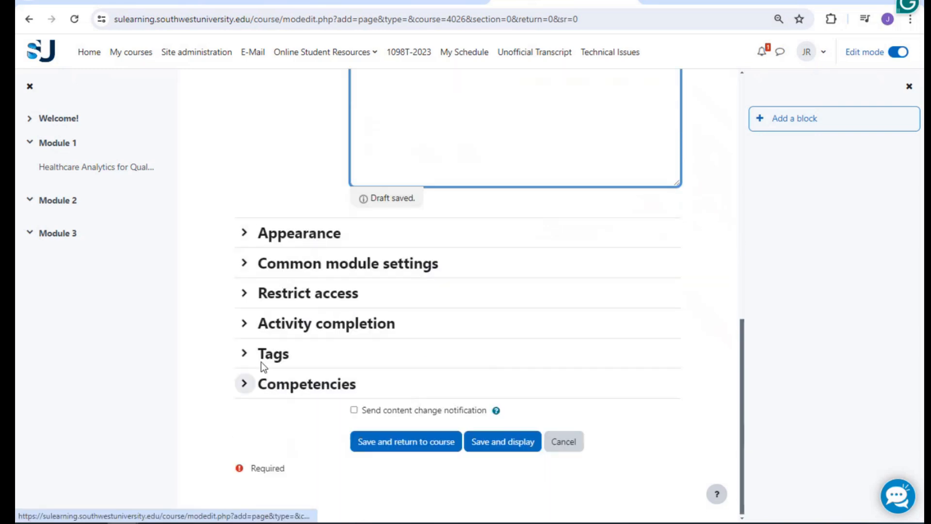
pyautogui.click(274, 326)
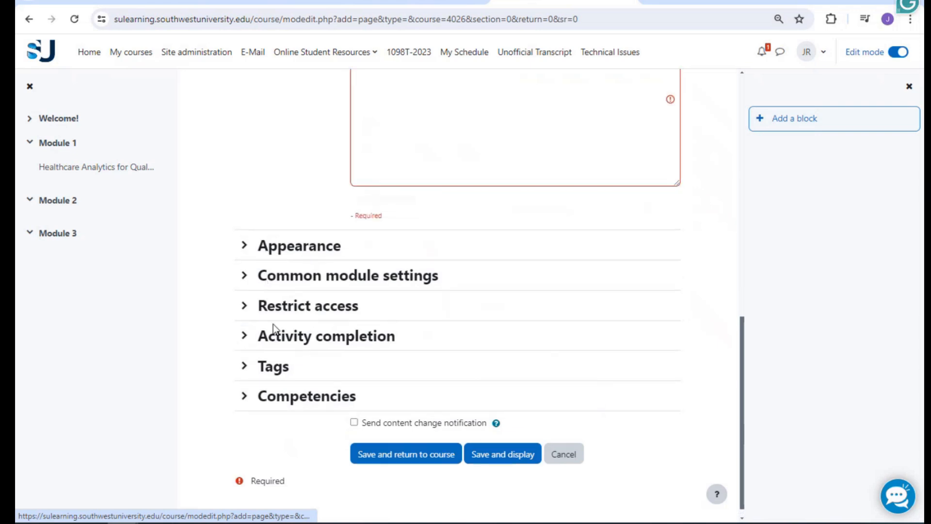
pyautogui.click(273, 330)
pyautogui.scroll(-1, 359, 284)
pyautogui.click(381, 283)
pyautogui.click(386, 326)
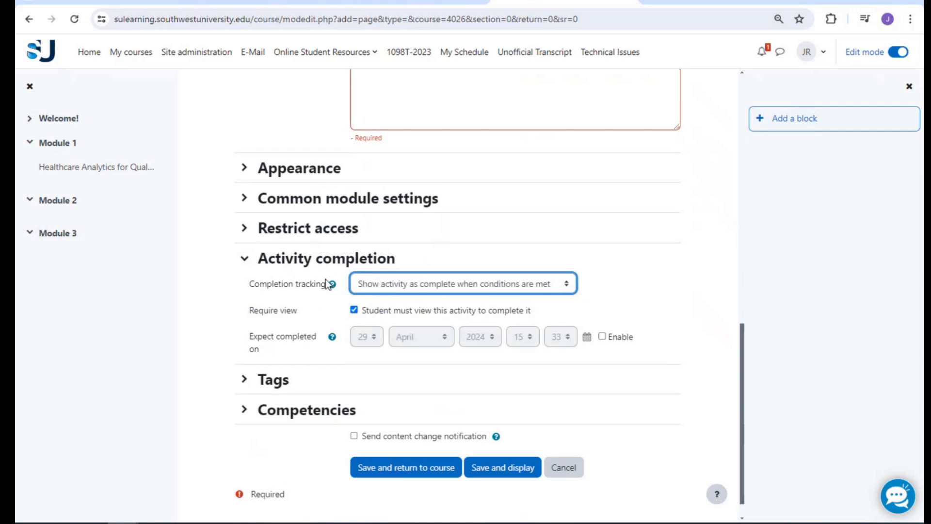
pyautogui.click(303, 265)
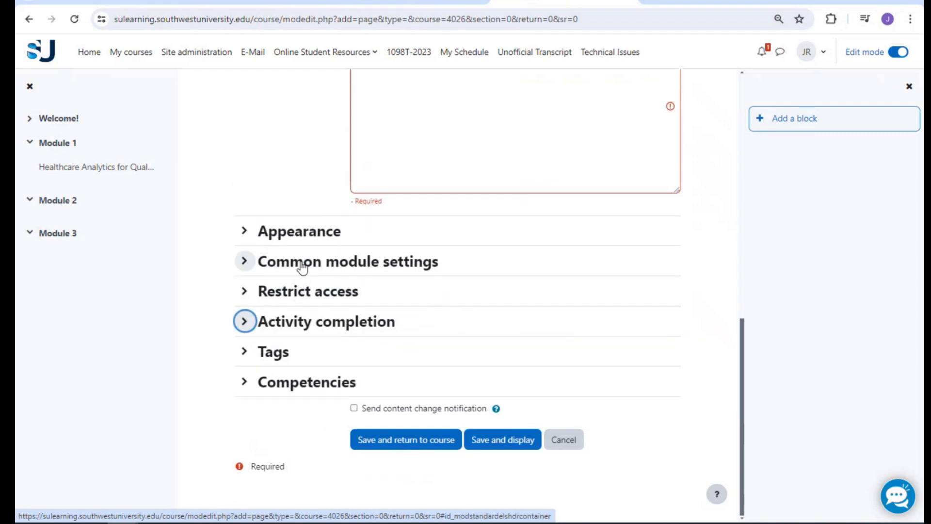
pyautogui.click(304, 390)
pyautogui.click(291, 391)
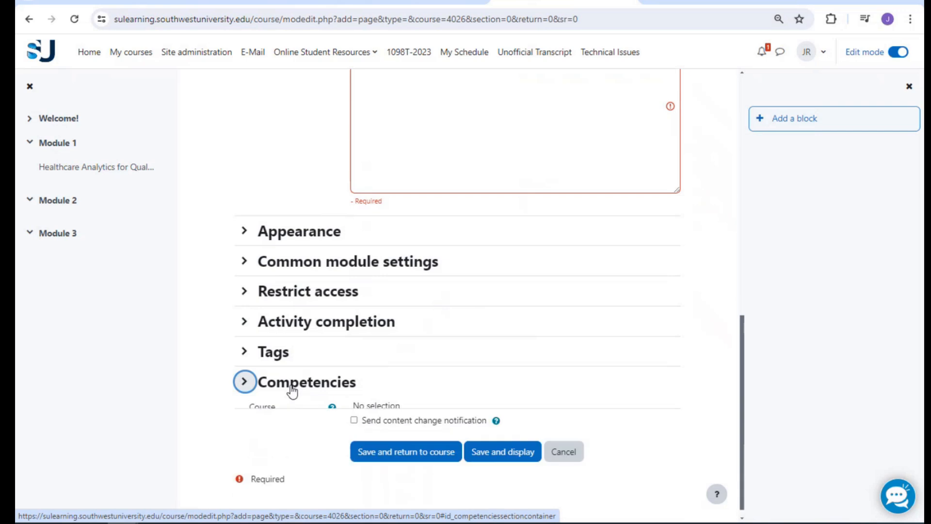
pyautogui.click(421, 450)
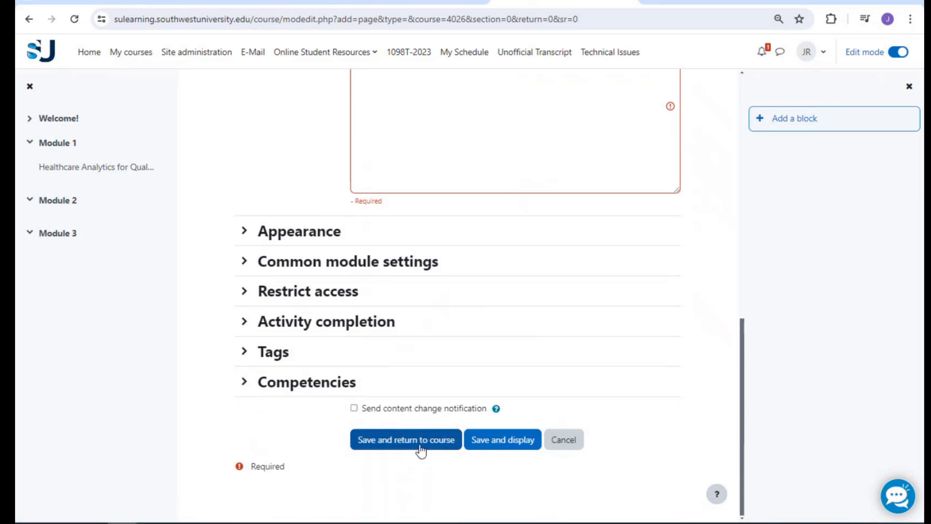
pyautogui.scroll(3, 430, 414)
# Fill page content and description with ##TODO##, display the description on the course page, and save
pyautogui.click(434, 290)
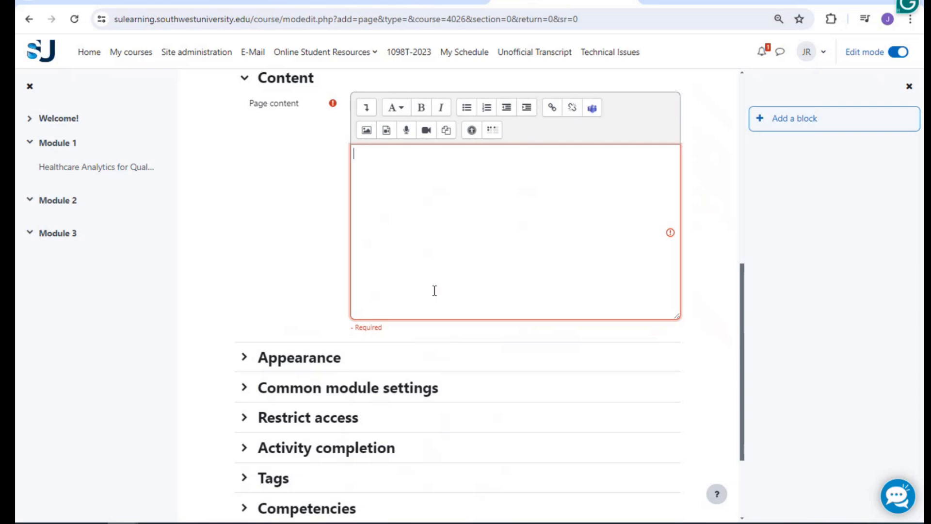
pyautogui.write('##TODO')
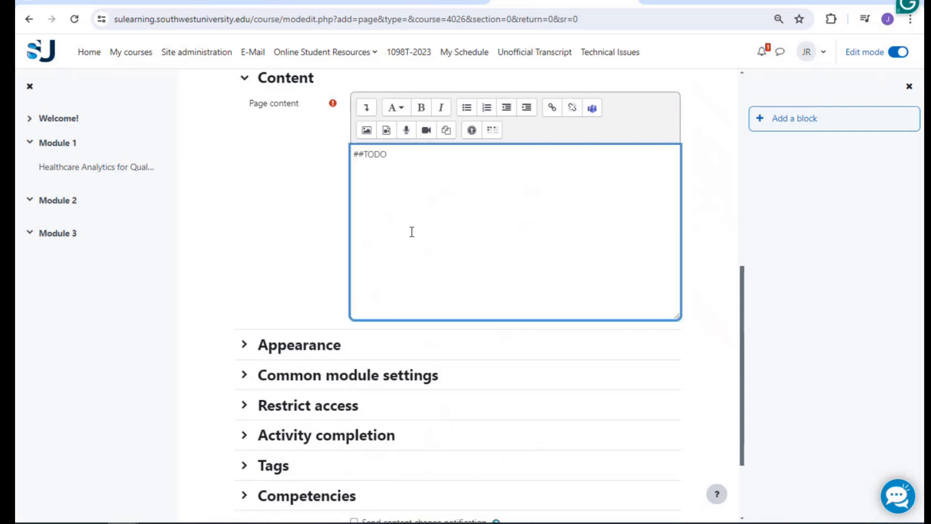
pyautogui.write('##')
pyautogui.scroll(4, 412, 231)
pyautogui.click(411, 183)
pyautogui.write('##TODO##')
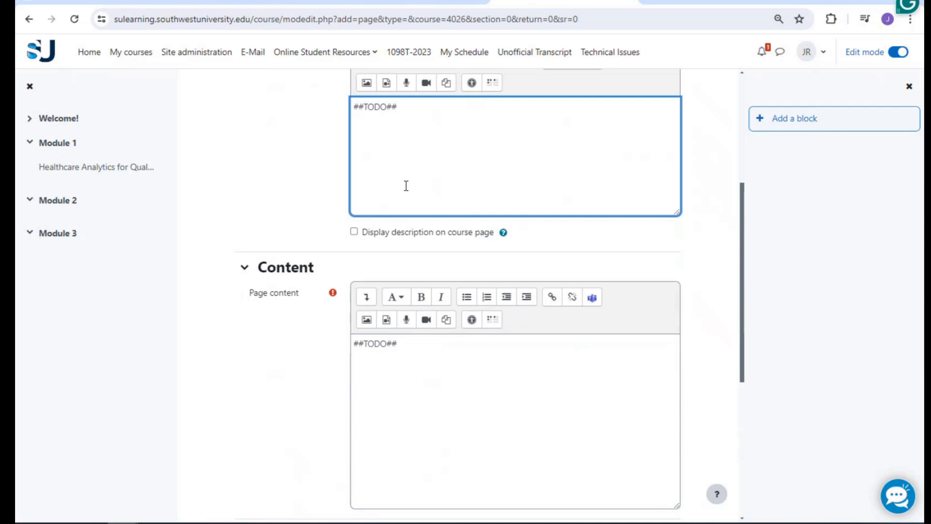
pyautogui.click(354, 231)
pyautogui.scroll(-6, 339, 237)
pyautogui.click(382, 432)
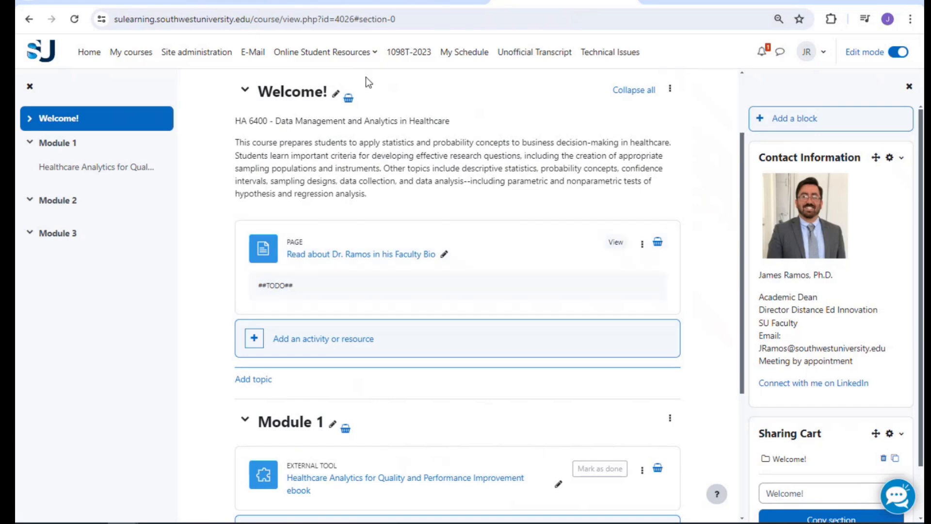
# Check the HA 5000 course's forum, then start adding an item to HA 6400's Welcome! section
pyautogui.click(316, 2)
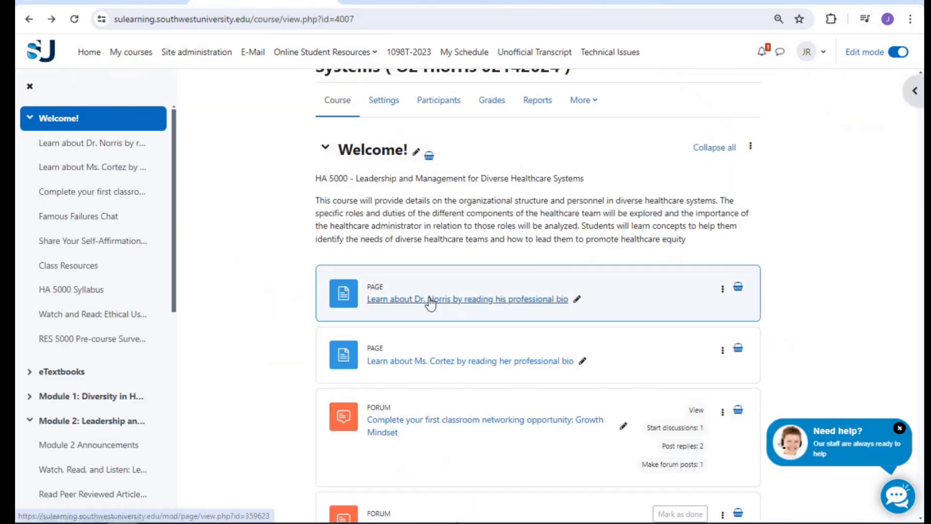
pyautogui.scroll(-1, 429, 301)
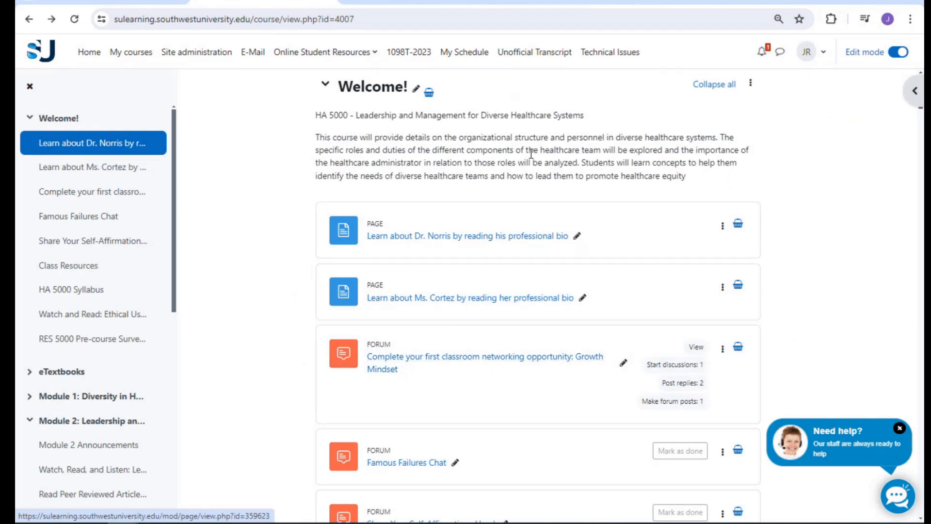
pyautogui.click(565, 2)
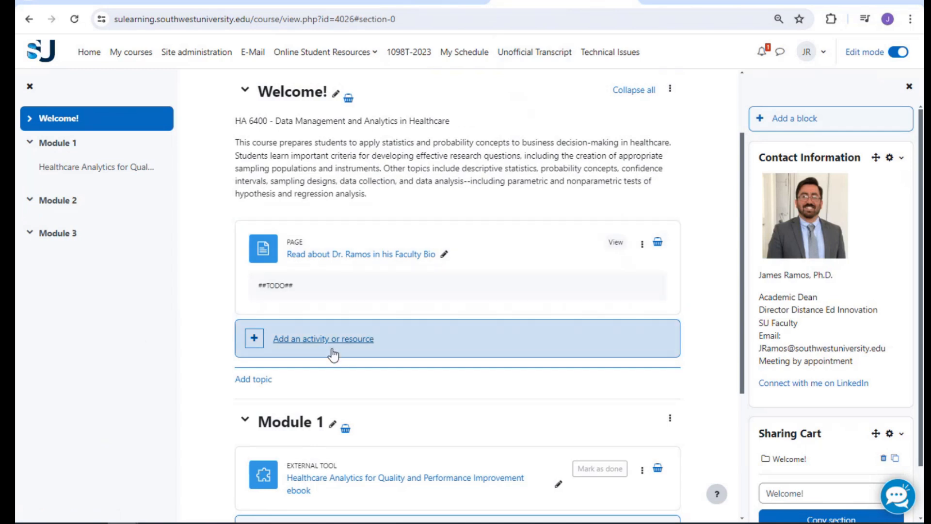
pyautogui.click(265, 2)
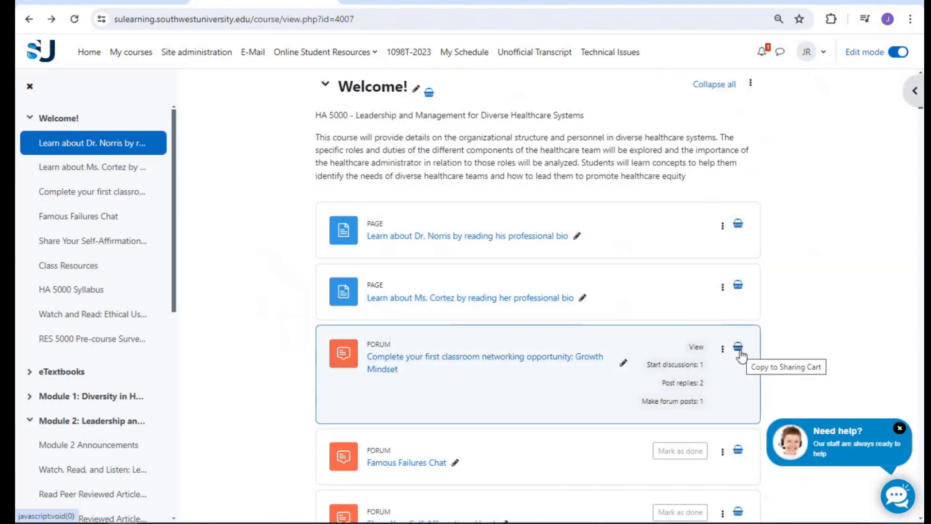
pyautogui.click(565, 2)
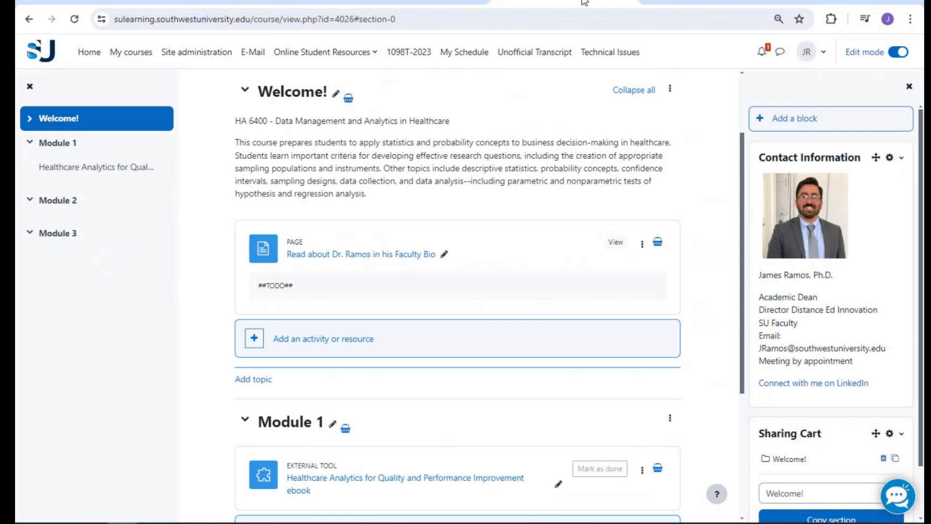
pyautogui.click(323, 350)
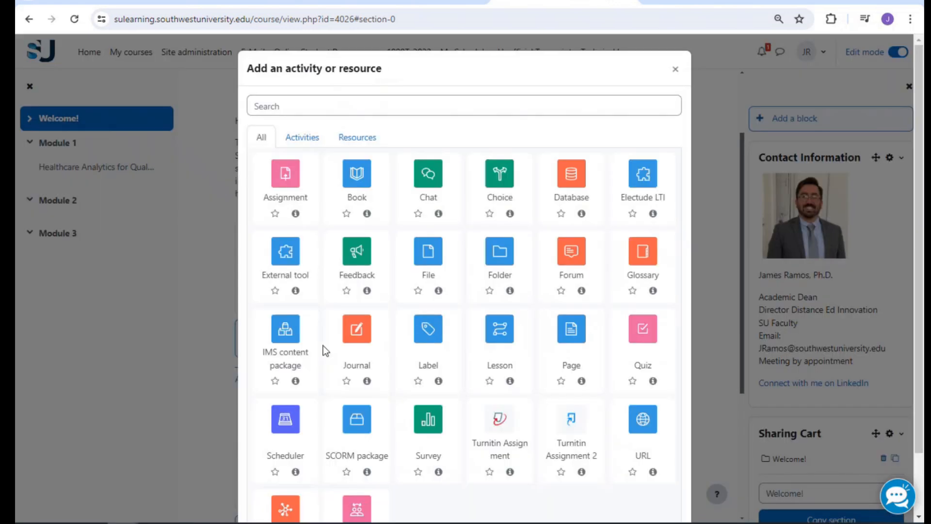
# Add a Forum named 'Reversing Negative Self-Talk', first typed with 'Change' then corrected
pyautogui.click(564, 255)
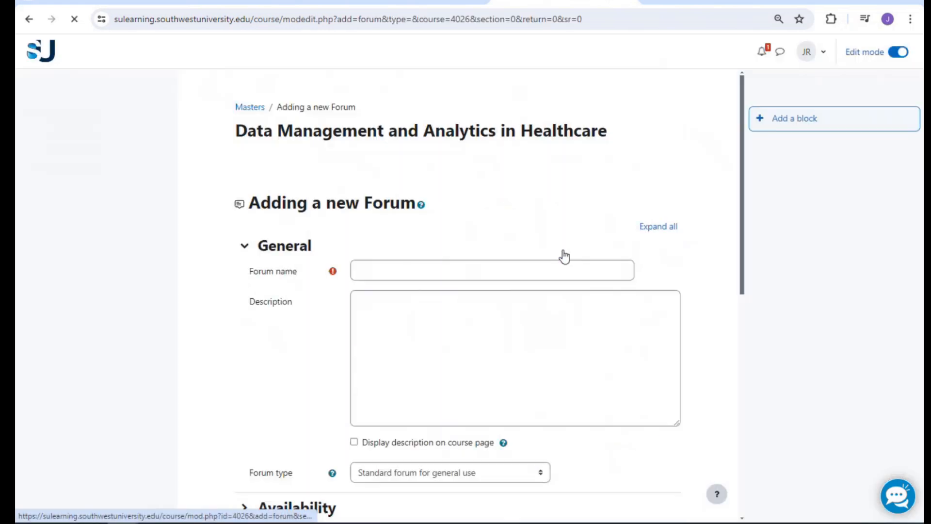
pyautogui.scroll(-1, 368, 178)
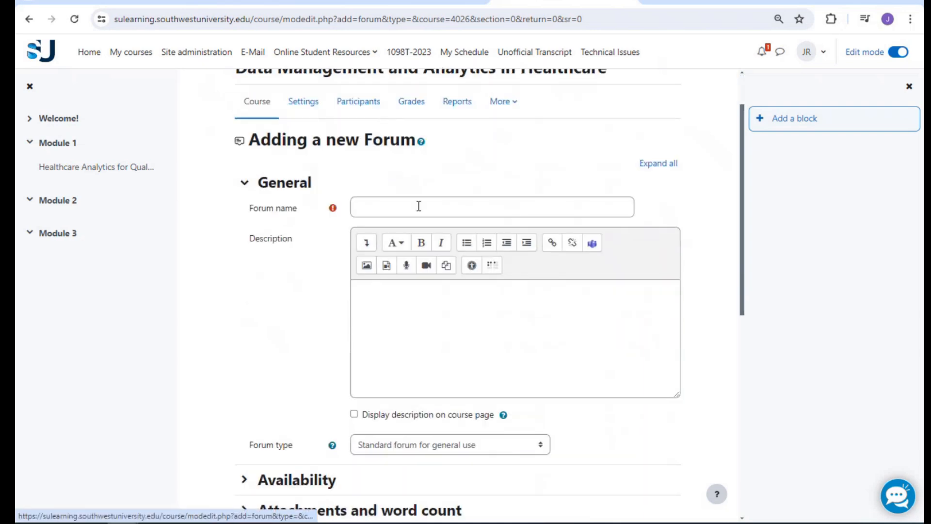
pyautogui.click(417, 205)
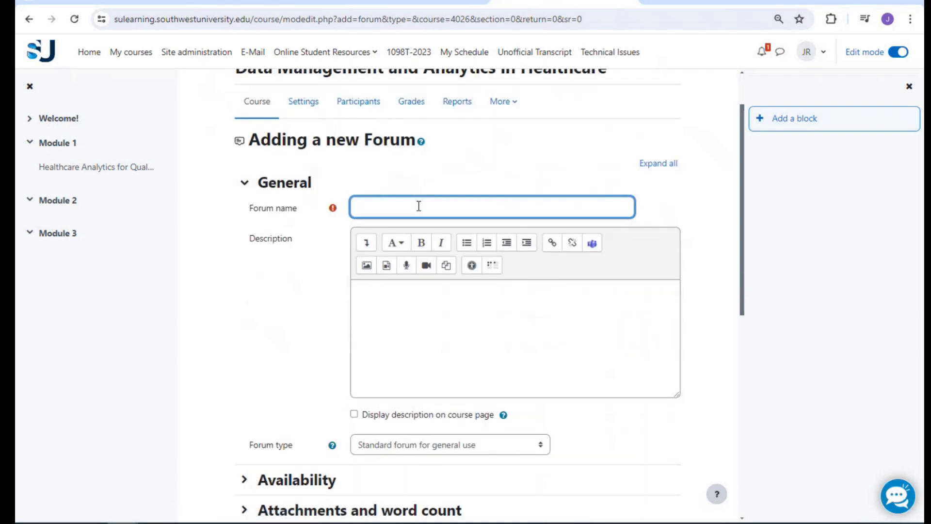
pyautogui.write('Change Negative Self-Talk')
pyautogui.press('Tab')
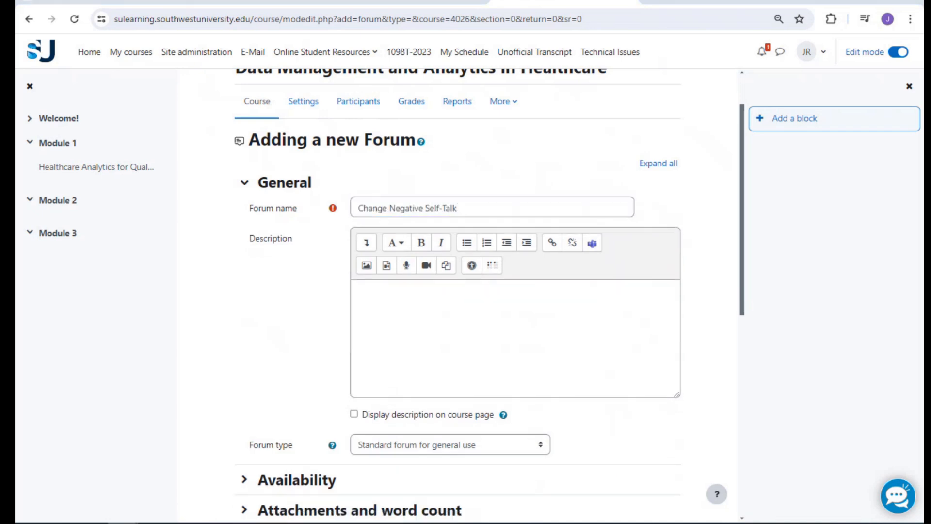
pyautogui.doubleClick(354, 205)
pyautogui.write('Reversing')
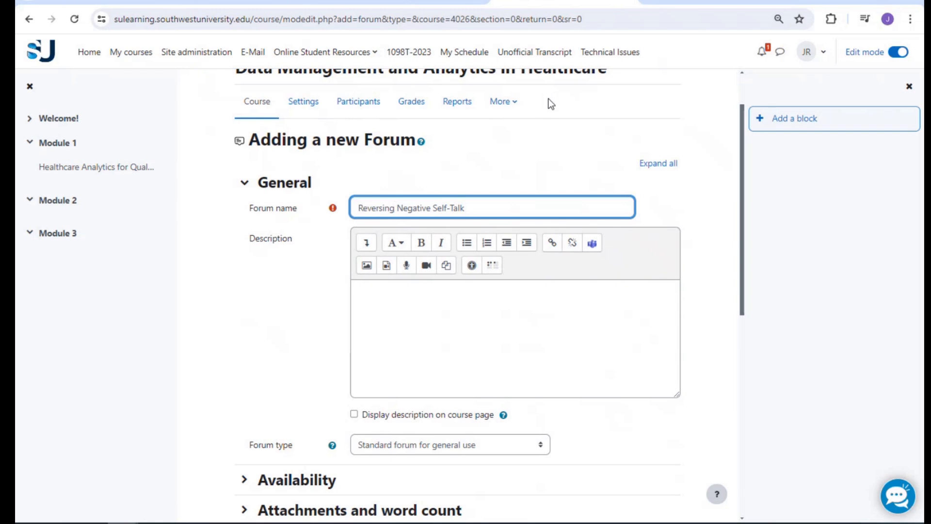
# Keep the forum type 'Standard forum for general use' after reading the forum types help
pyautogui.scroll(-1, 554, 146)
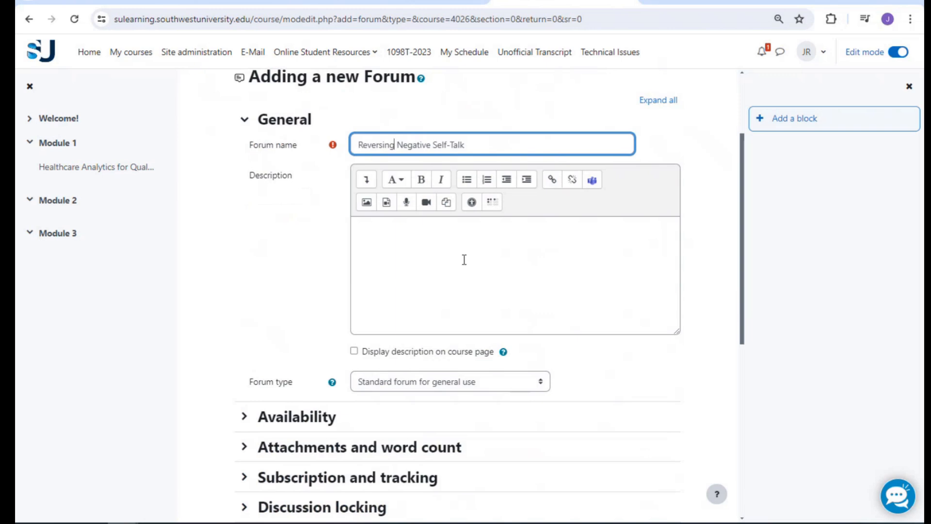
pyautogui.click(433, 249)
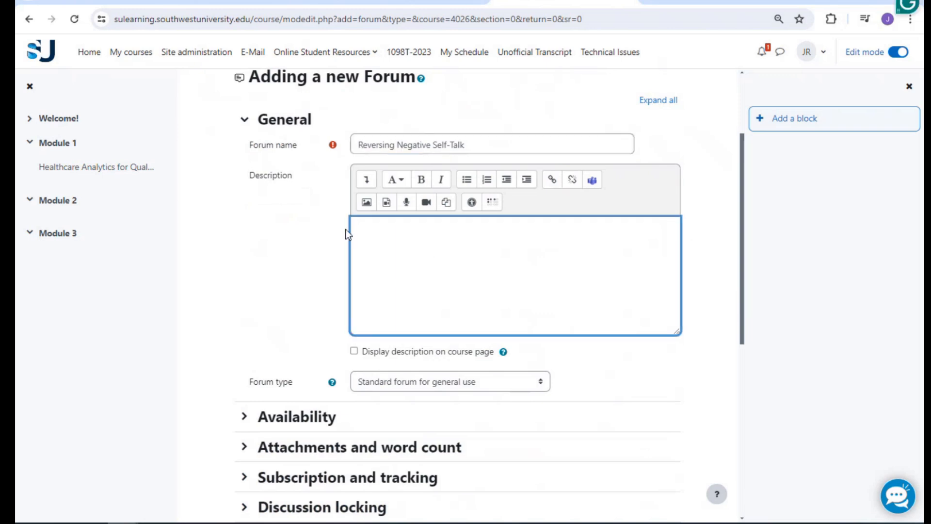
pyautogui.scroll(1, 393, 219)
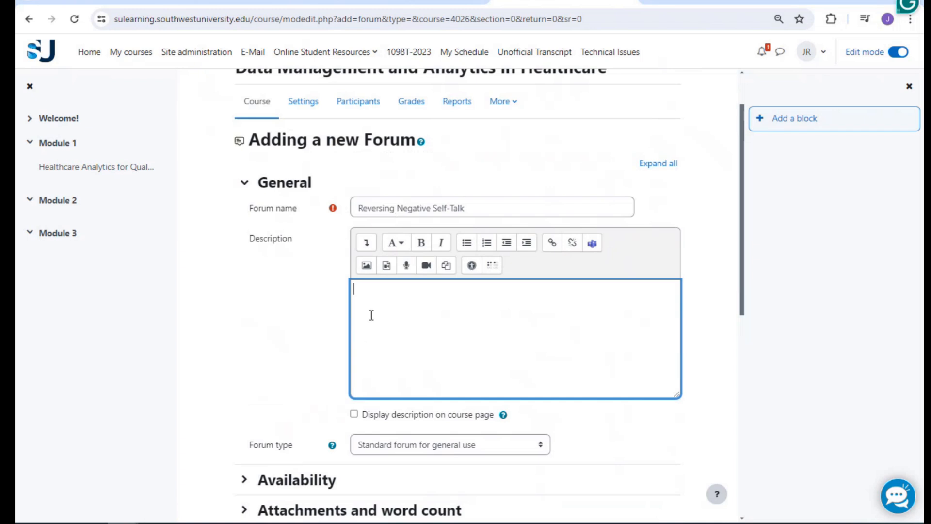
pyautogui.scroll(-1, 370, 316)
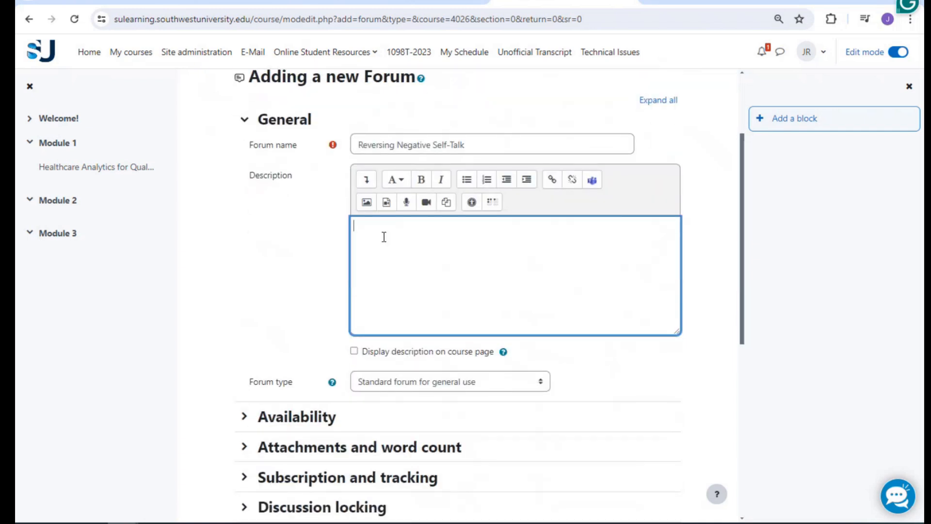
pyautogui.scroll(-1, 383, 237)
pyautogui.scroll(-1, 354, 253)
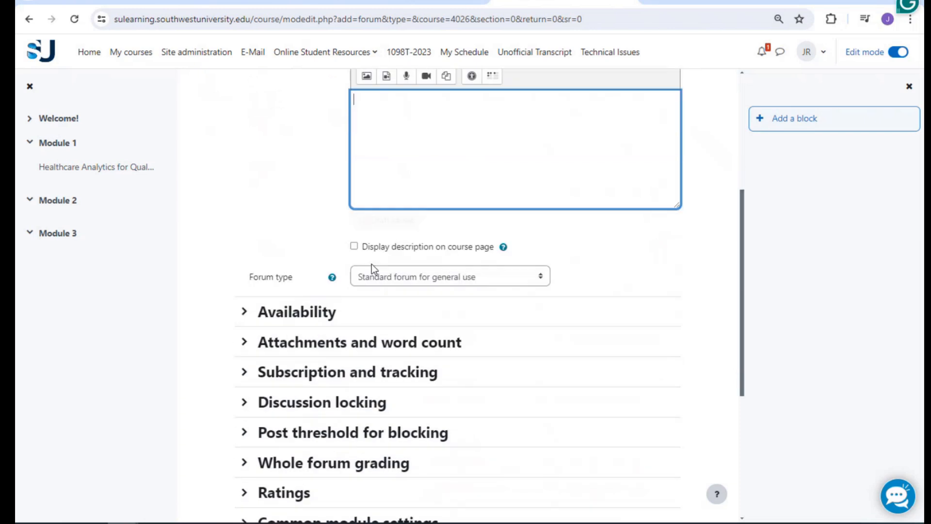
pyautogui.scroll(-1, 354, 248)
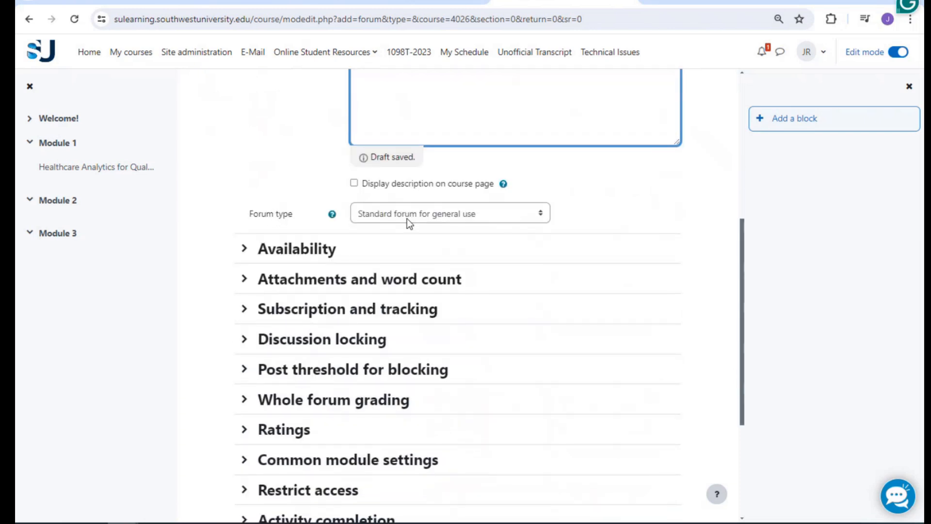
pyautogui.scroll(2, 407, 218)
pyautogui.scroll(2, 408, 218)
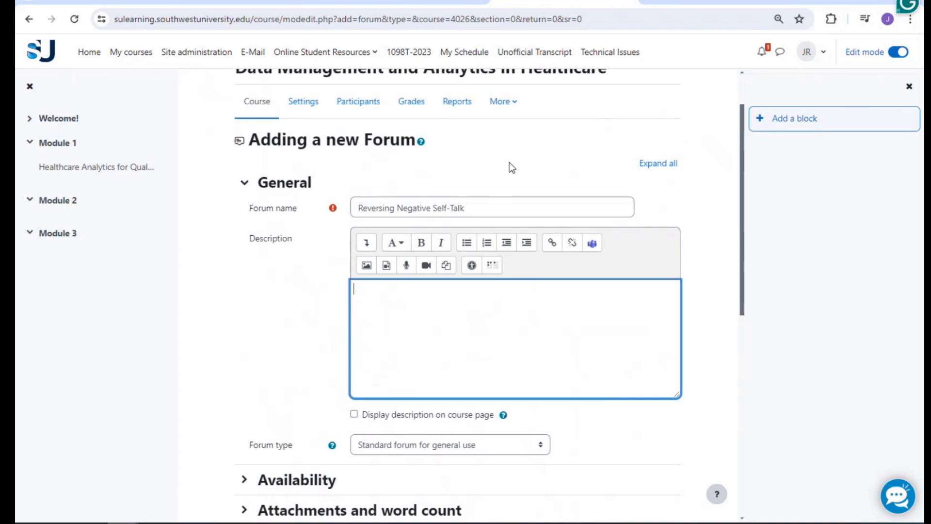
pyautogui.scroll(1, 508, 182)
pyautogui.scroll(1, 507, 182)
pyautogui.scroll(-1, 508, 182)
pyautogui.scroll(-1, 315, 287)
pyautogui.scroll(-3, 414, 282)
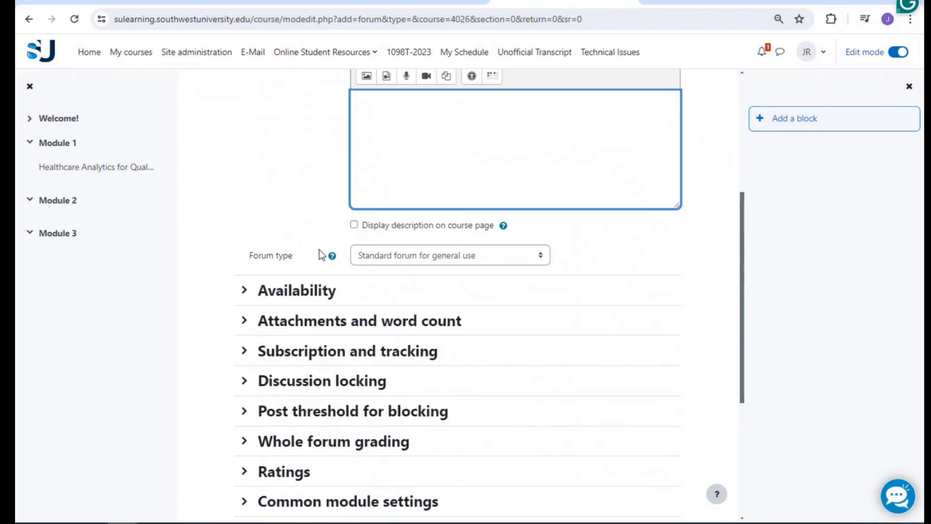
pyautogui.click(374, 254)
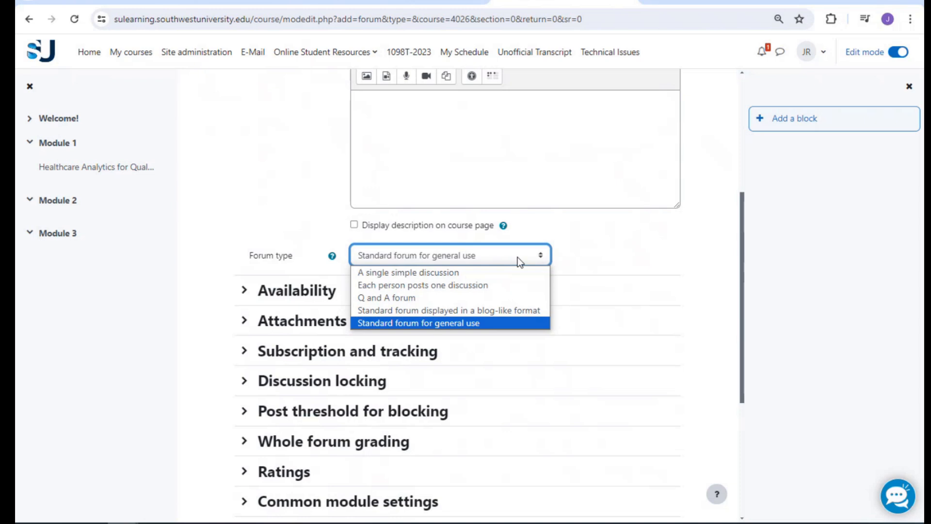
pyautogui.click(443, 323)
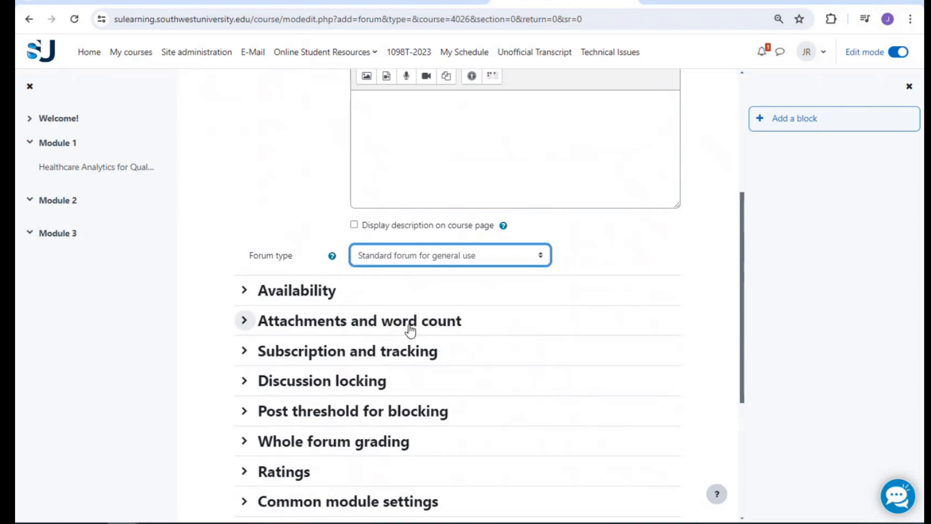
pyautogui.click(331, 256)
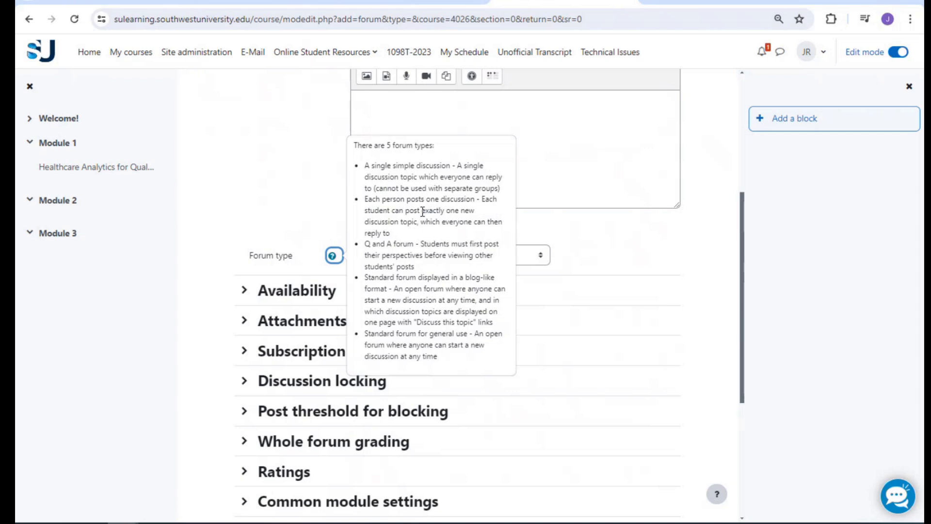
pyautogui.click(584, 226)
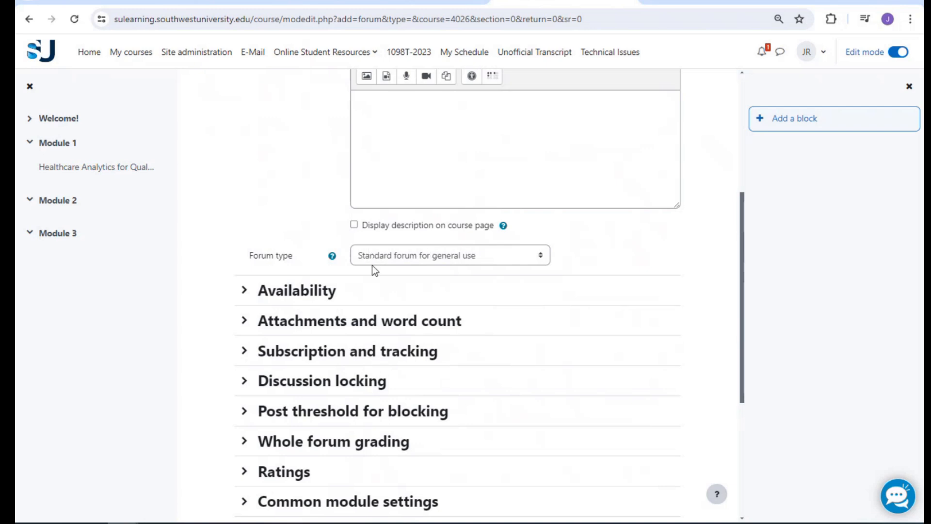
pyautogui.click(245, 291)
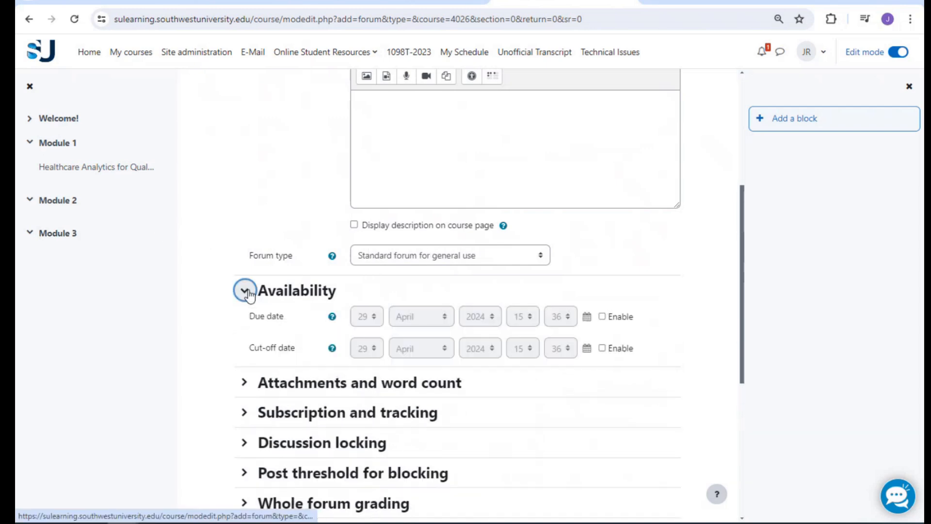
pyautogui.scroll(-1, 204, 293)
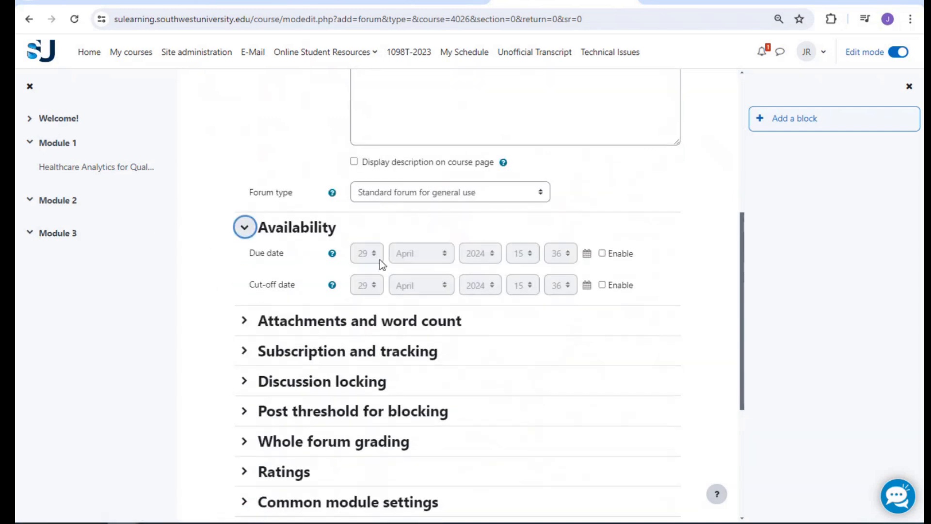
pyautogui.scroll(-1, 390, 258)
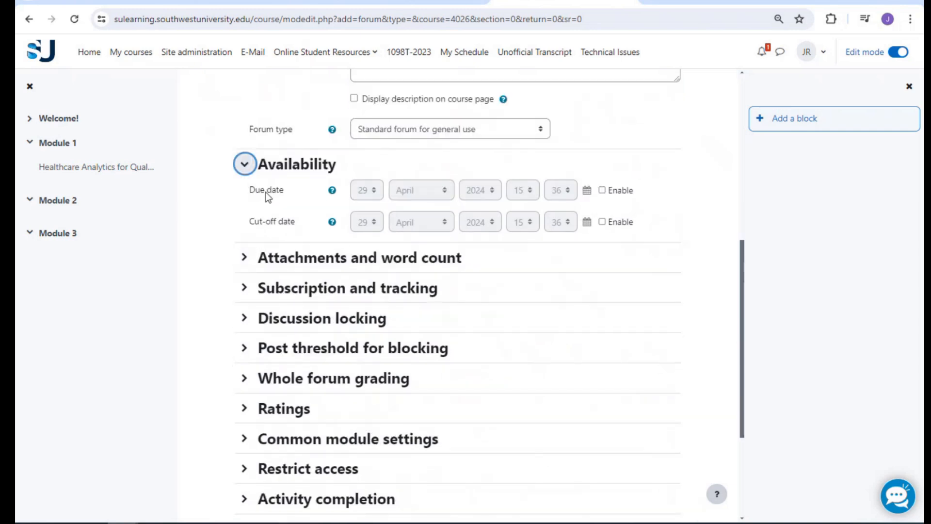
pyautogui.click(245, 166)
pyautogui.click(243, 194)
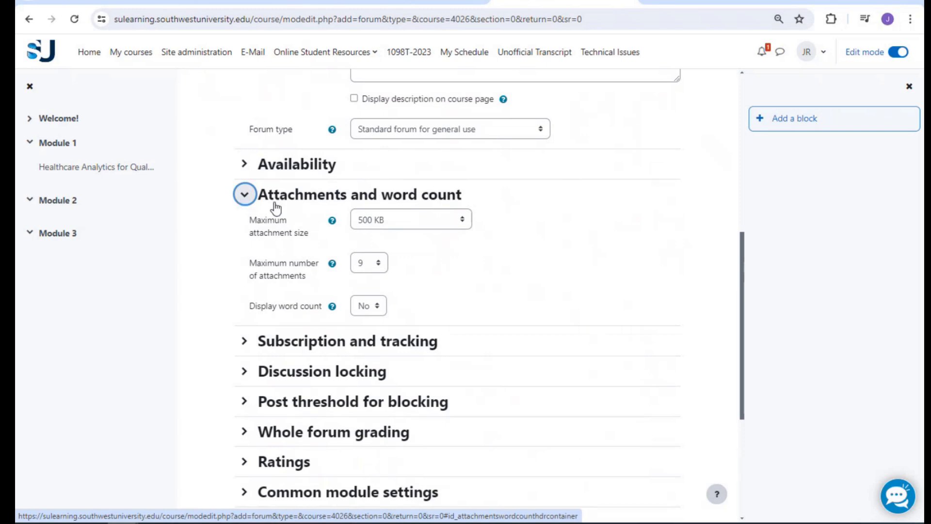
pyautogui.click(381, 217)
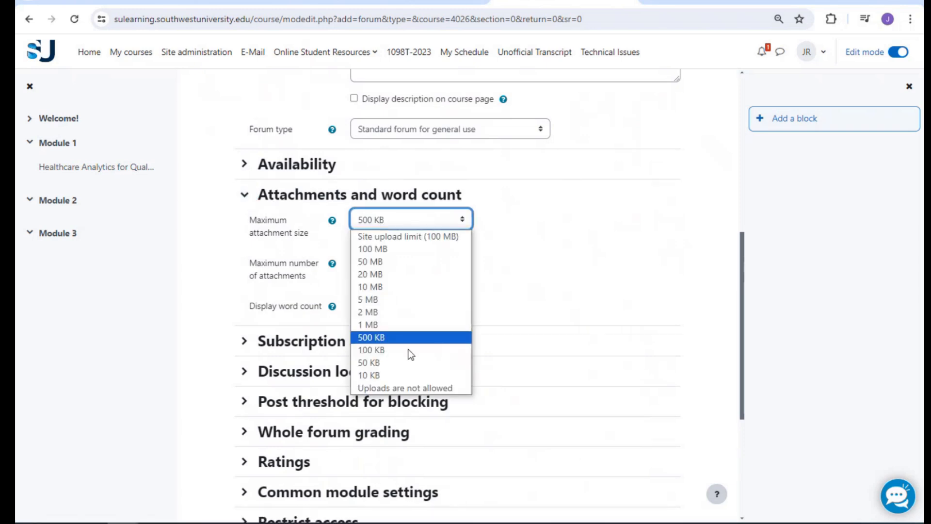
pyautogui.click(422, 390)
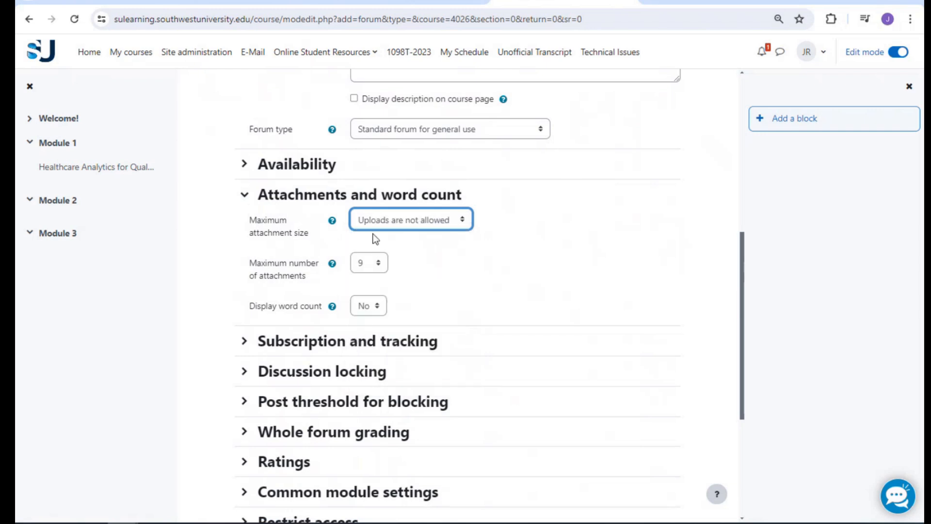
pyautogui.click(420, 255)
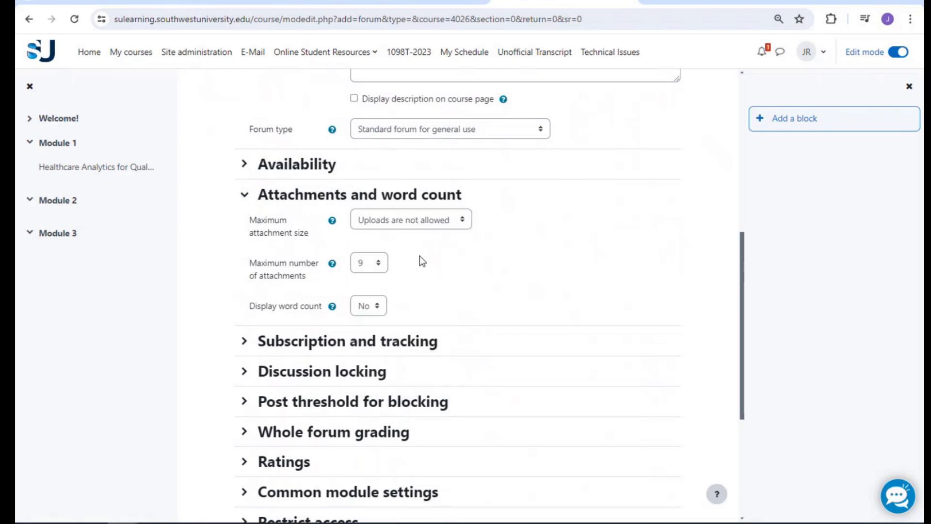
pyautogui.click(377, 264)
pyautogui.click(376, 280)
pyautogui.click(369, 306)
pyautogui.click(369, 338)
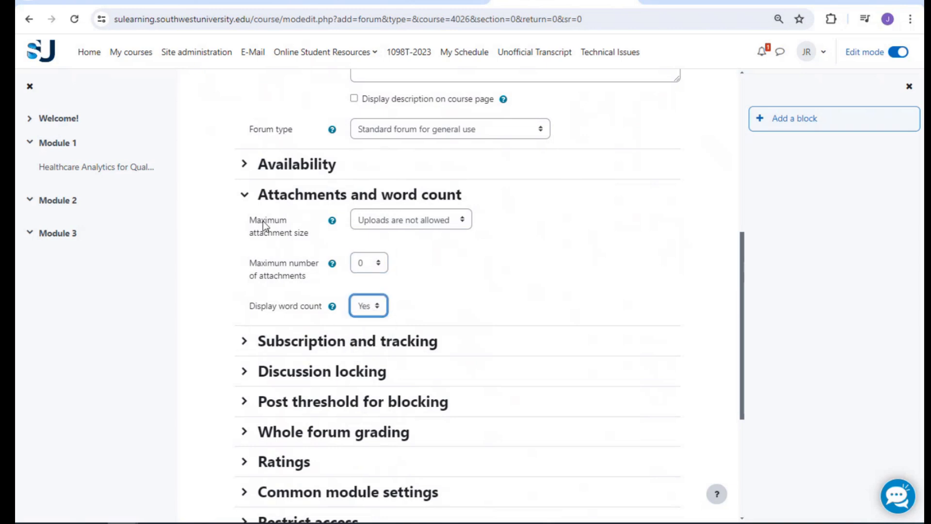
pyautogui.click(244, 196)
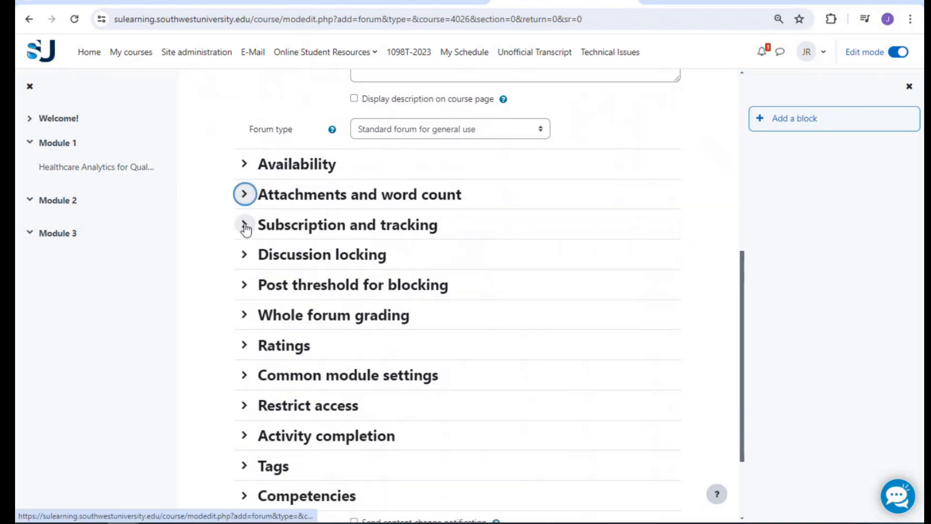
pyautogui.click(245, 226)
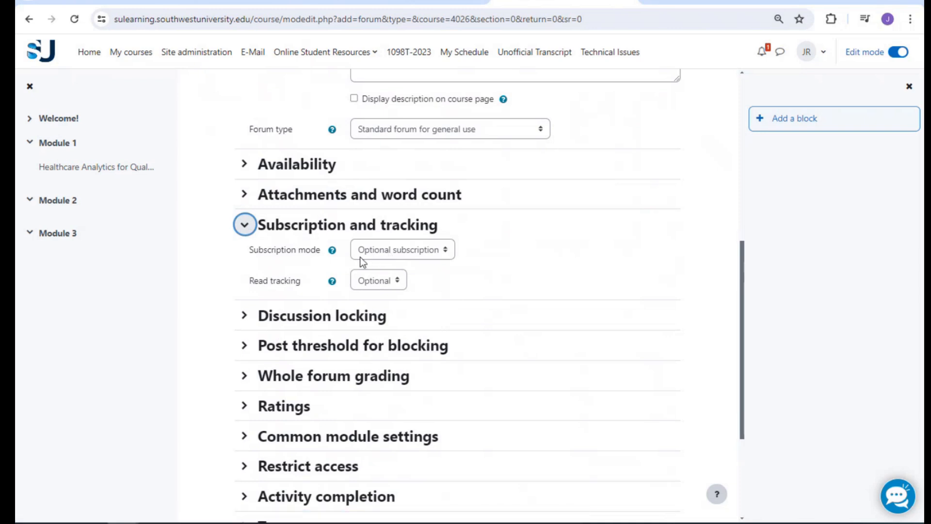
pyautogui.click(332, 251)
pyautogui.click(333, 282)
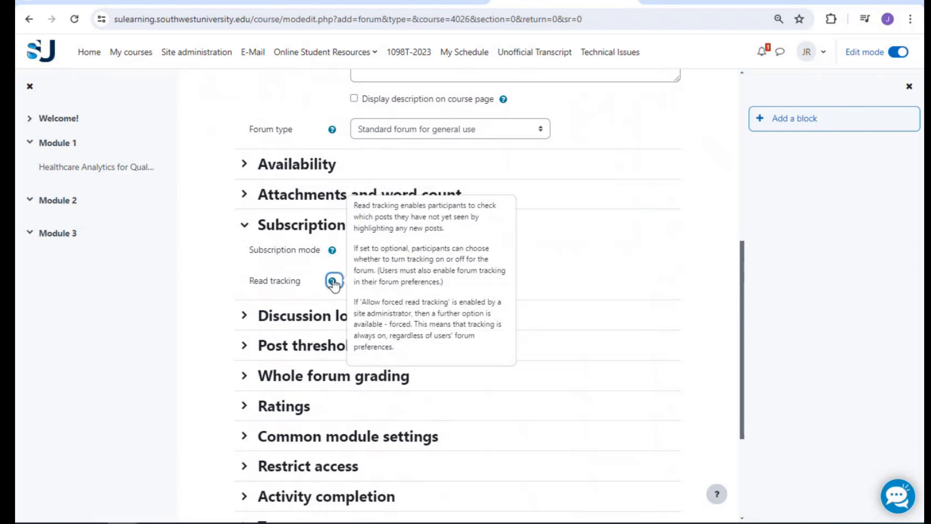
pyautogui.click(246, 228)
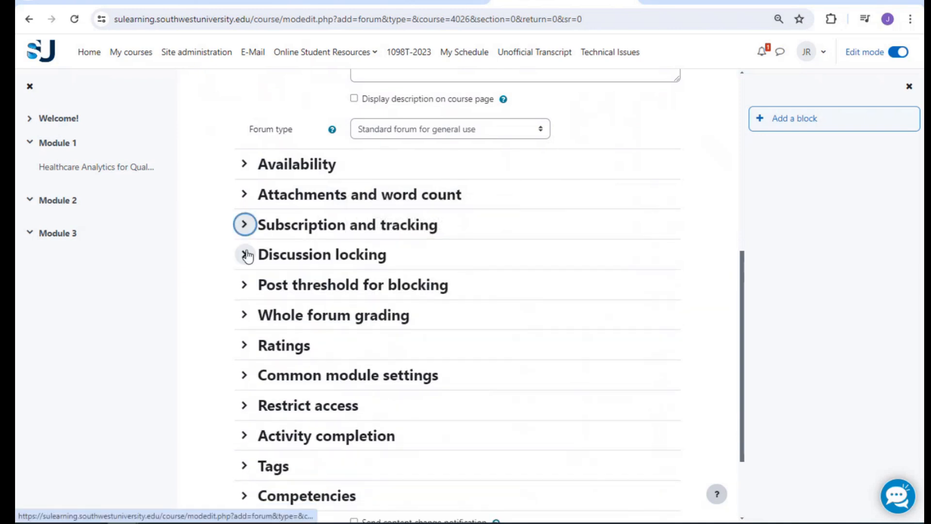
pyautogui.click(246, 255)
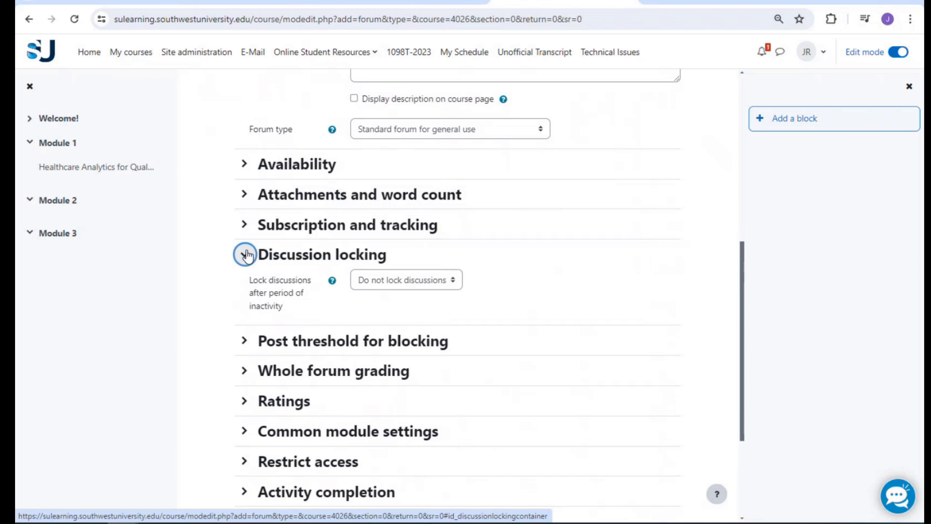
pyautogui.click(246, 254)
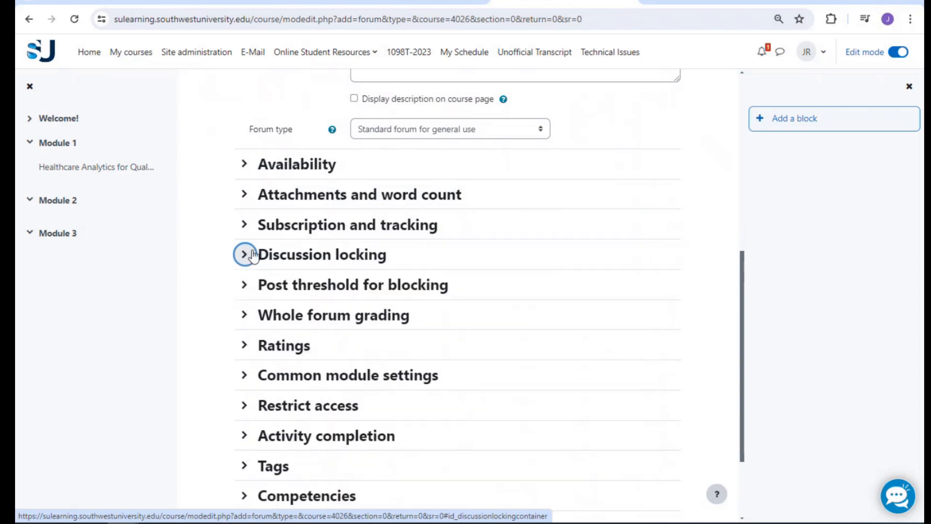
pyautogui.scroll(3, 323, 270)
pyautogui.scroll(-3, 323, 270)
pyautogui.click(245, 286)
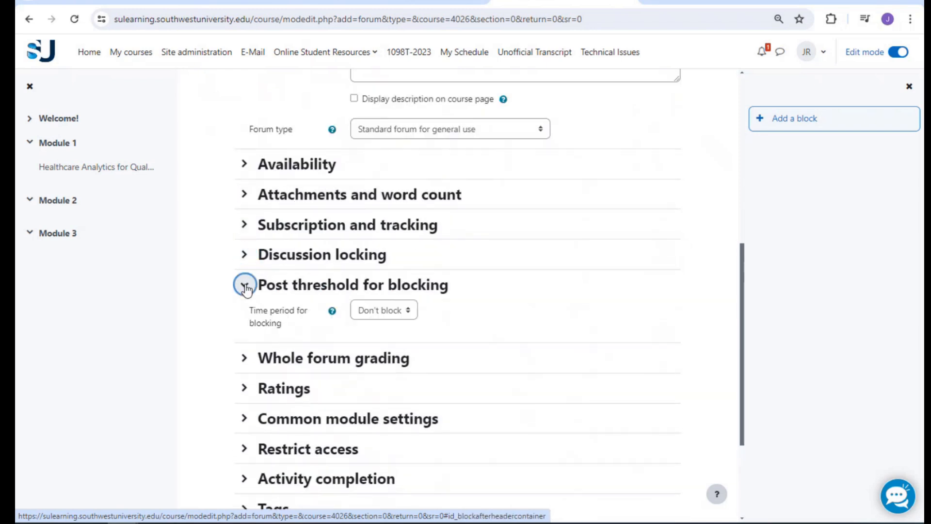
pyautogui.scroll(-3, 246, 288)
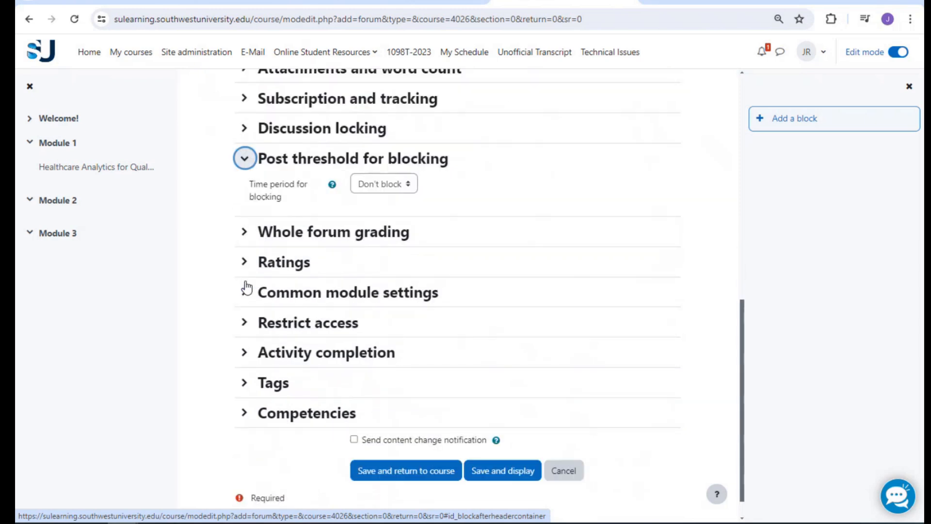
pyautogui.click(245, 160)
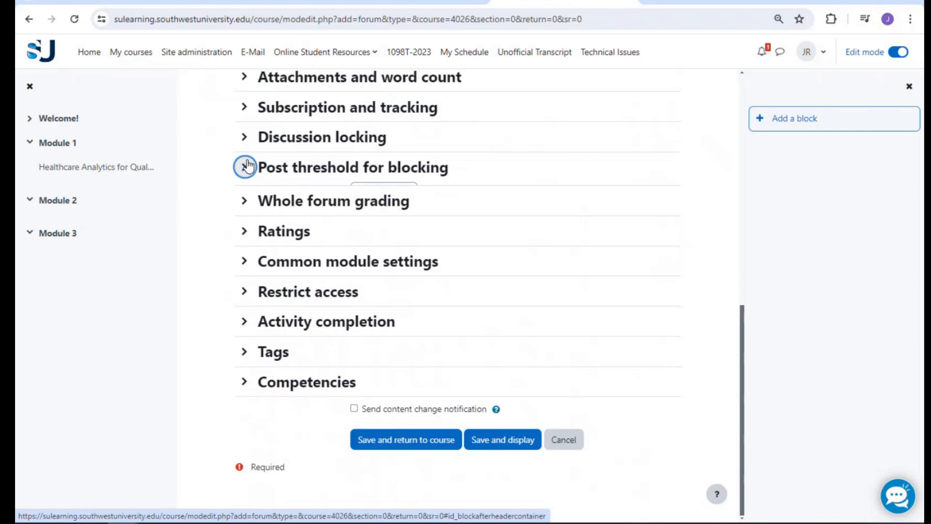
pyautogui.click(245, 202)
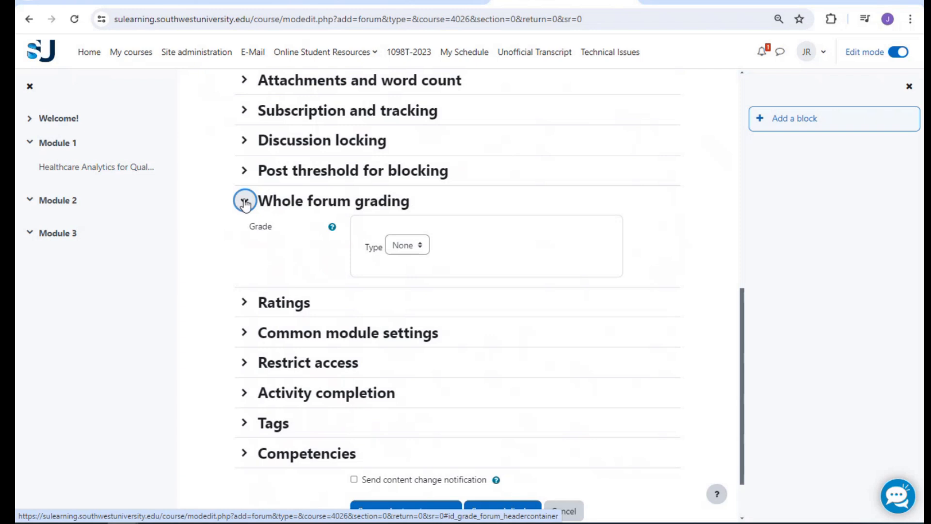
# Set whole forum grading type to Point with a maximum grade of 100
pyautogui.scroll(-2, 291, 212)
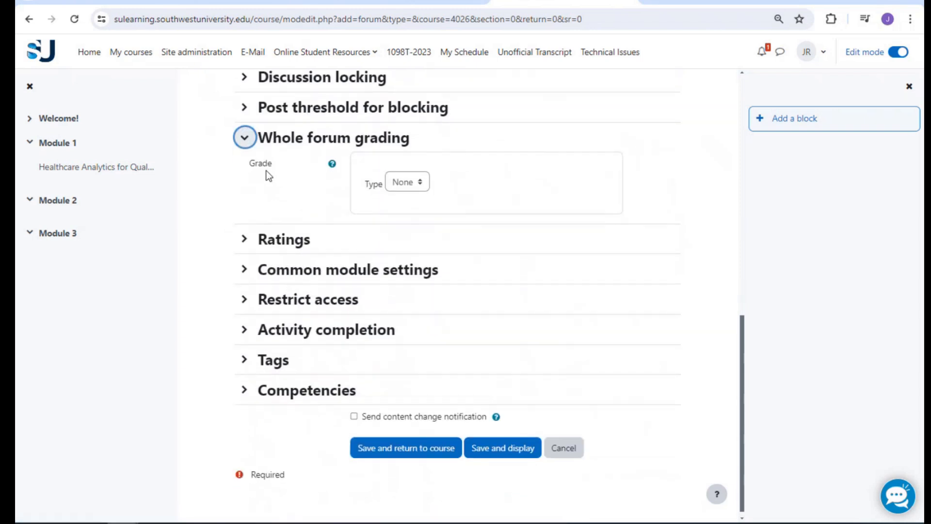
pyautogui.scroll(10, 453, 255)
pyautogui.scroll(-2, 453, 255)
pyautogui.scroll(-7, 453, 254)
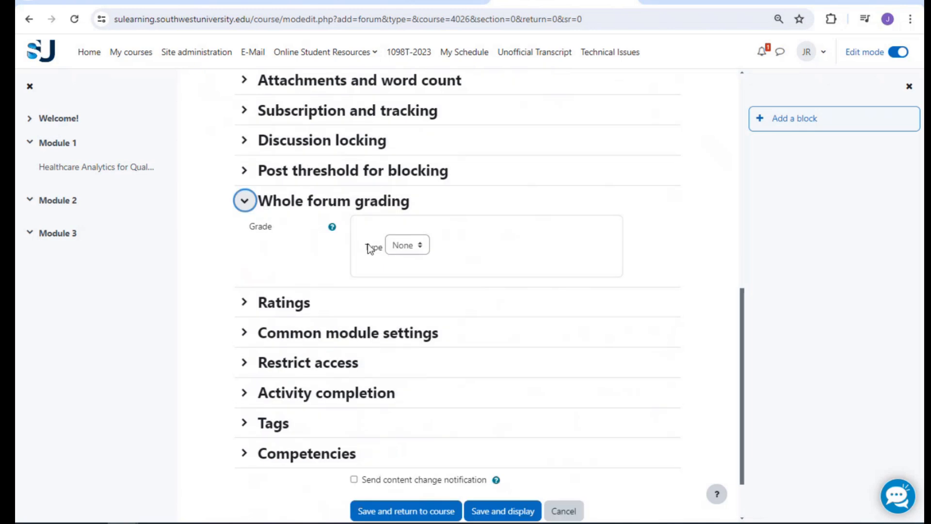
pyautogui.click(407, 245)
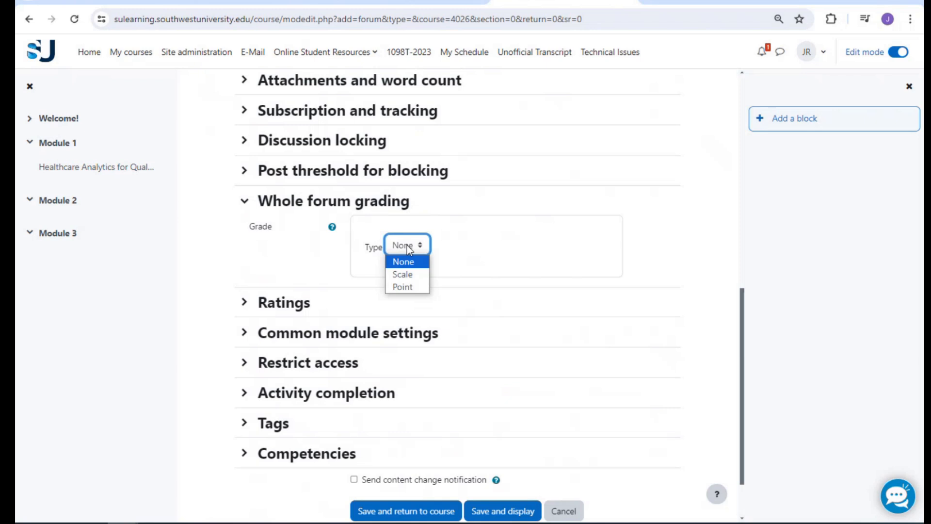
pyautogui.click(403, 286)
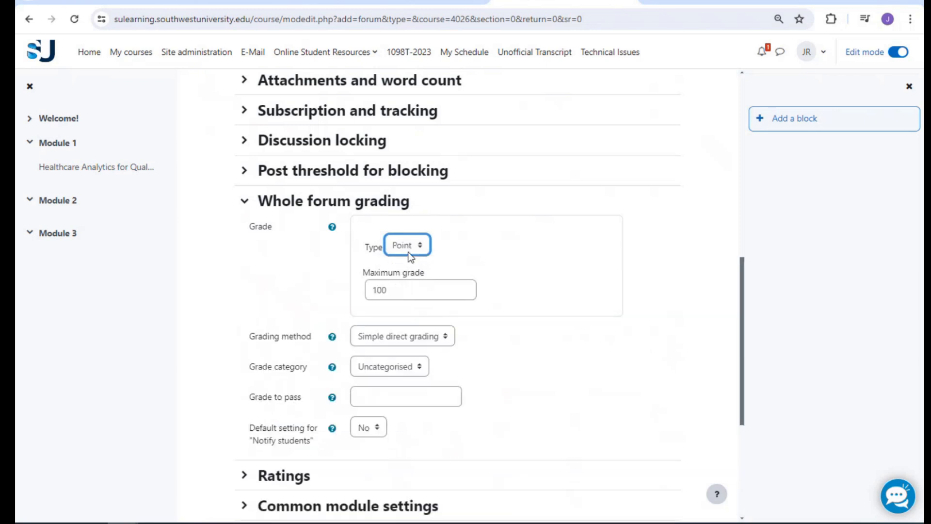
pyautogui.click(407, 287)
pyautogui.scroll(-2, 407, 286)
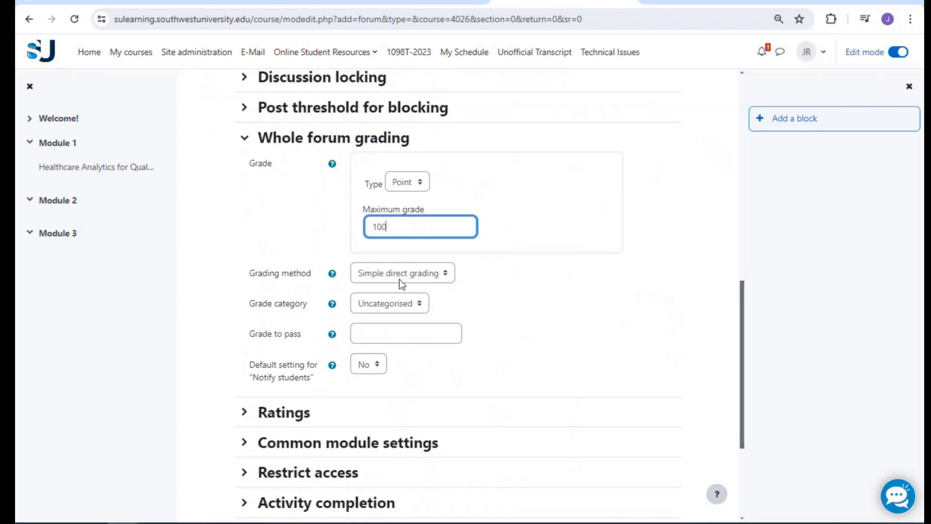
# Keep Simple direct grading and the Uncategorised grade category, then collapse whole forum grading
pyautogui.click(402, 273)
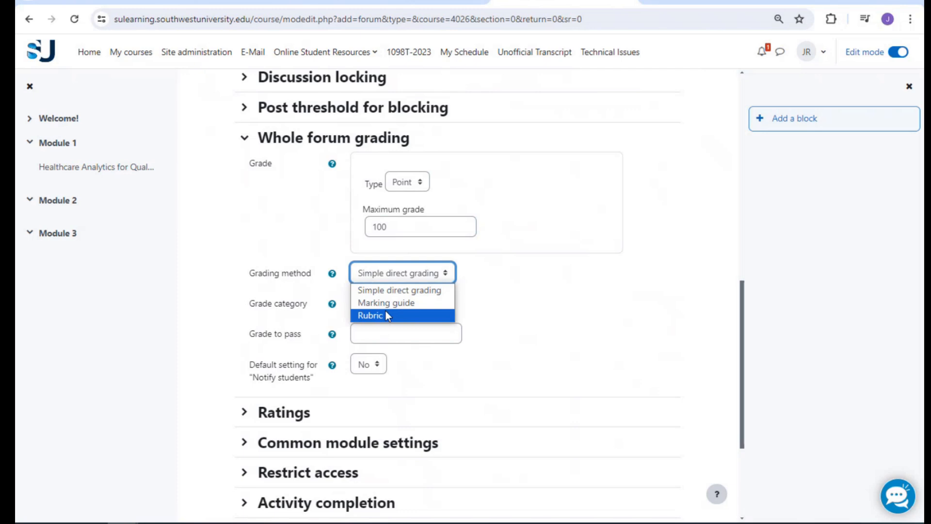
pyautogui.click(387, 316)
pyautogui.click(387, 280)
pyautogui.click(393, 290)
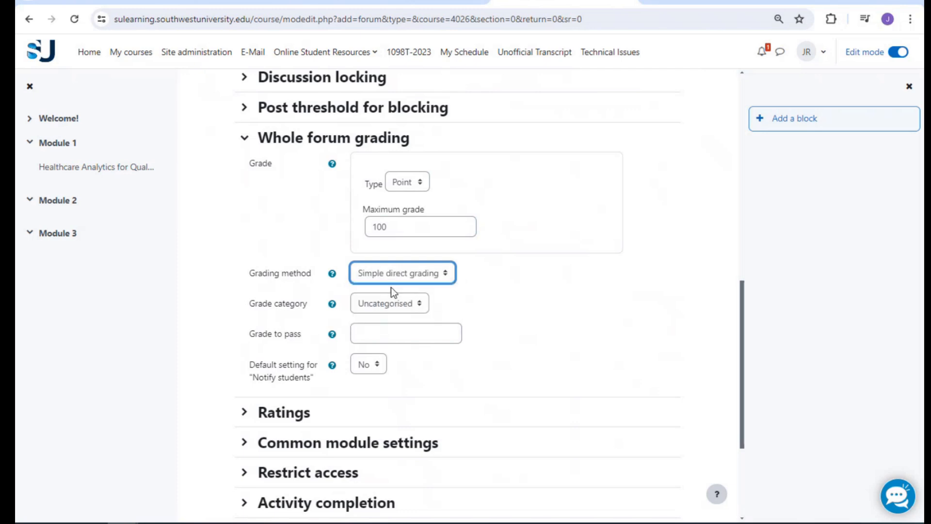
pyautogui.click(360, 310)
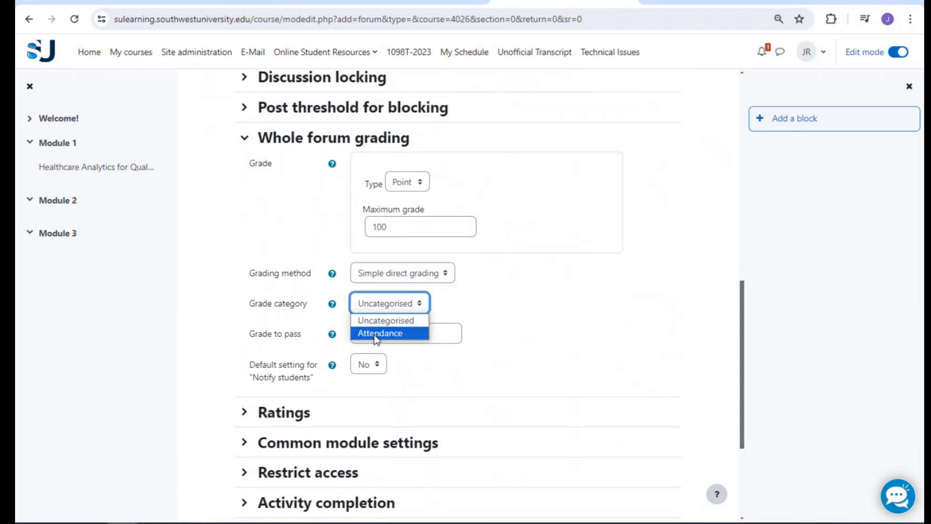
pyautogui.click(383, 309)
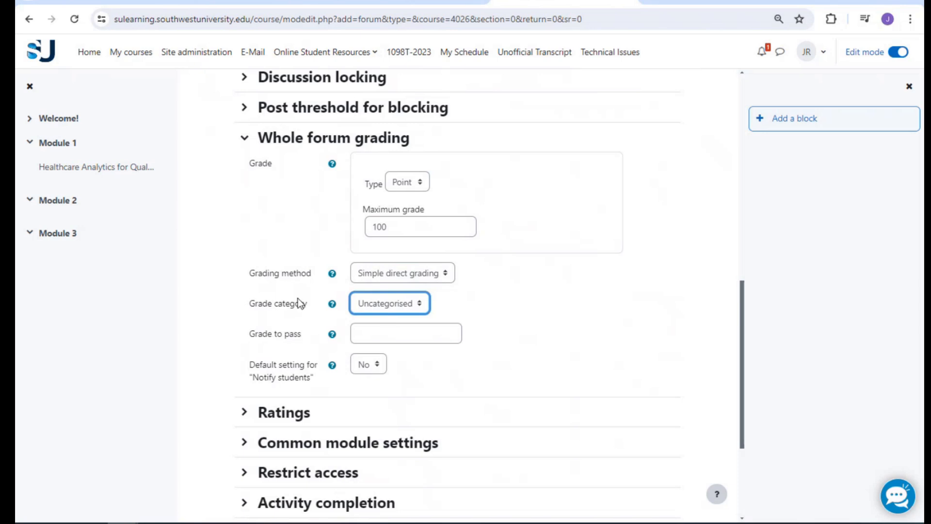
pyautogui.scroll(-1, 263, 303)
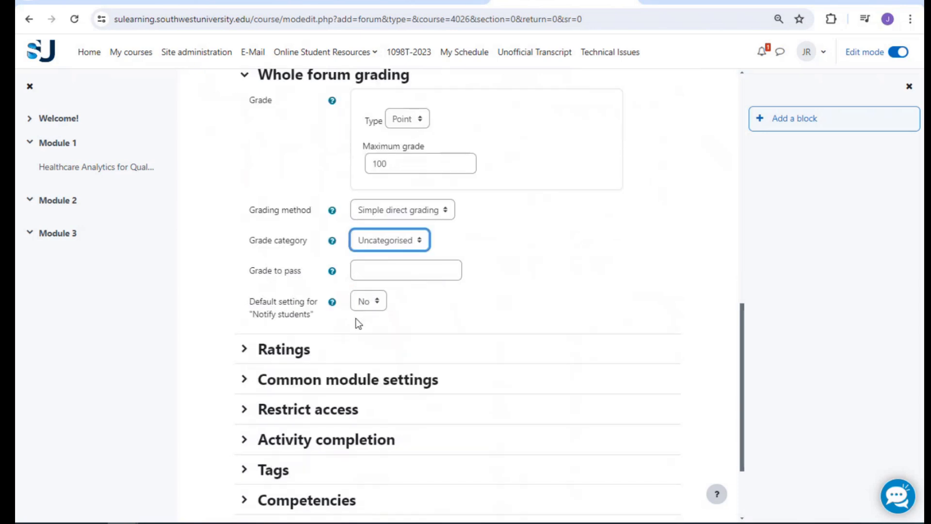
pyautogui.scroll(1, 349, 289)
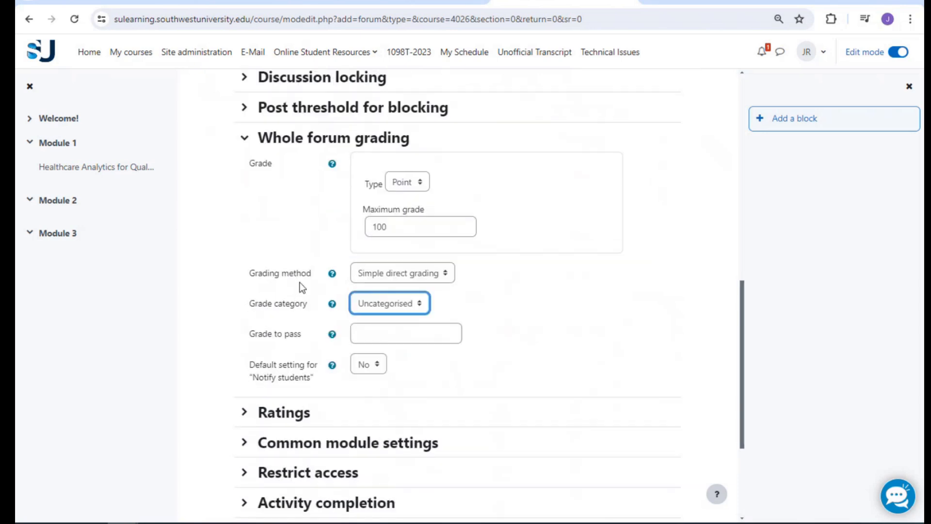
pyautogui.click(244, 140)
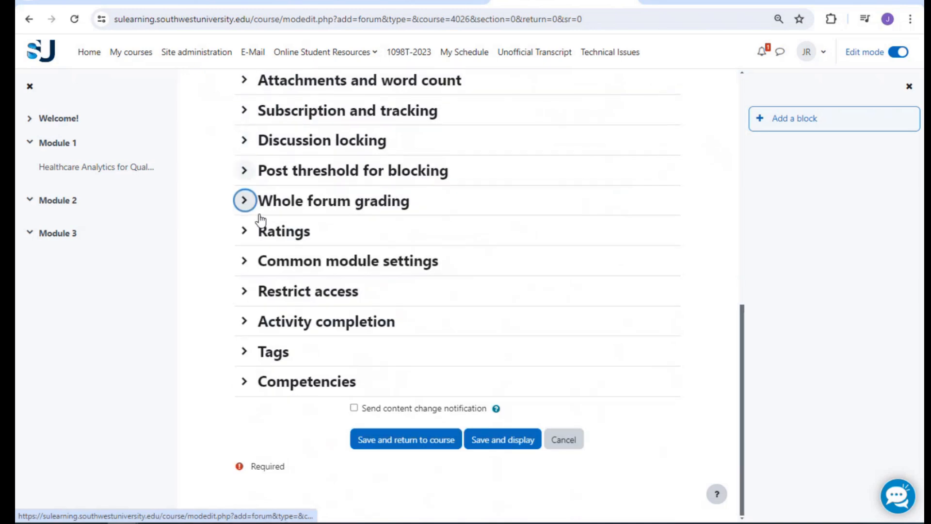
# Review the forum's ratings, whole-forum grading and common module settings, leaving them unchanged
pyautogui.click(244, 233)
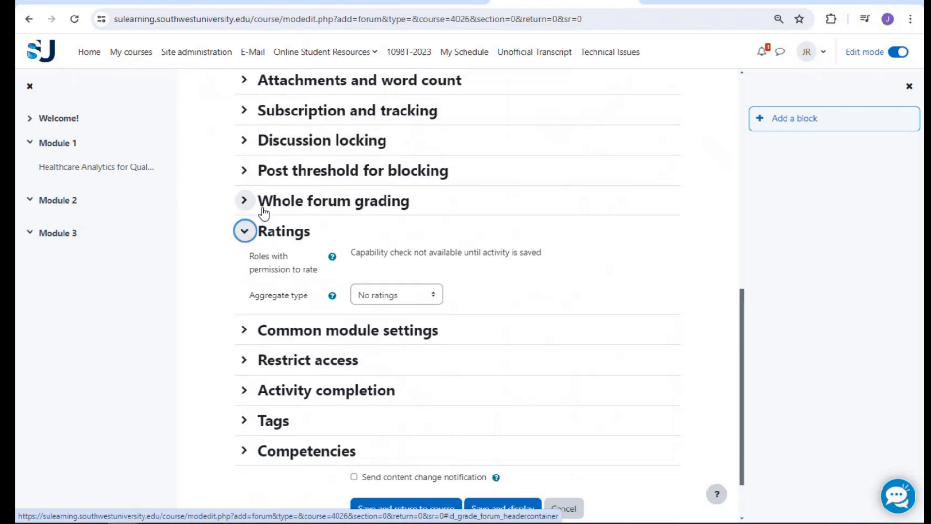
pyautogui.click(245, 202)
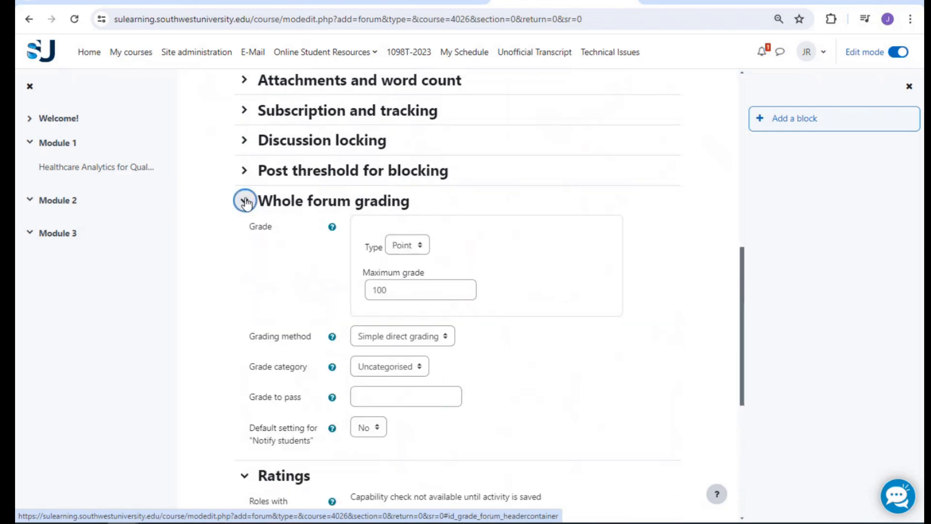
pyautogui.click(245, 202)
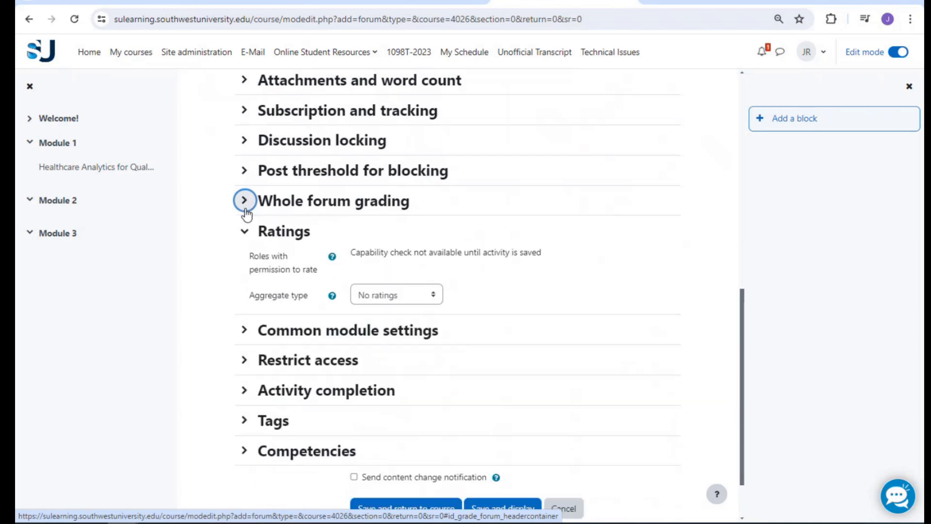
pyautogui.click(245, 231)
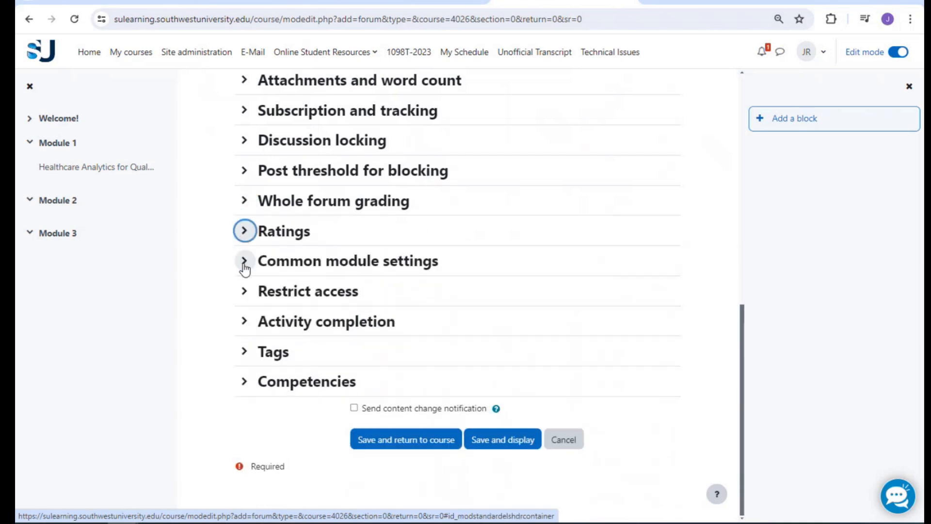
pyautogui.click(245, 262)
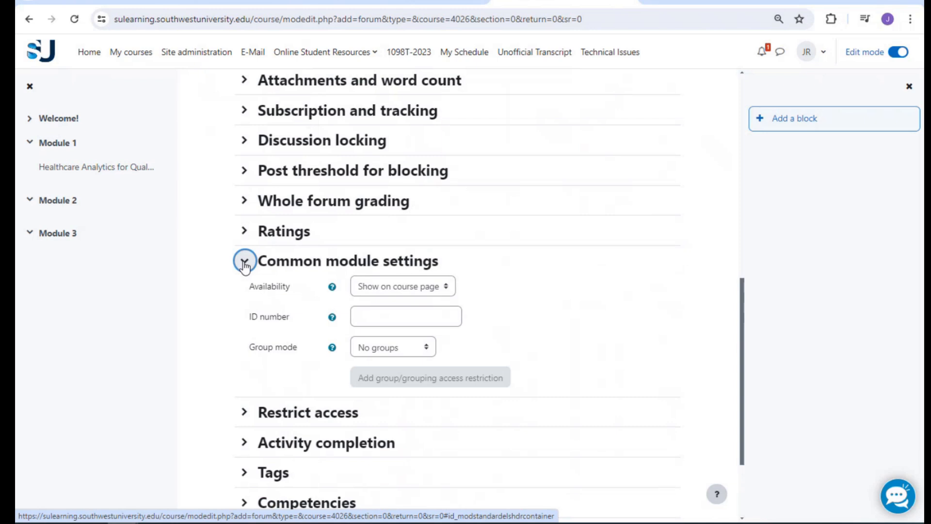
pyautogui.click(388, 287)
pyautogui.click(389, 286)
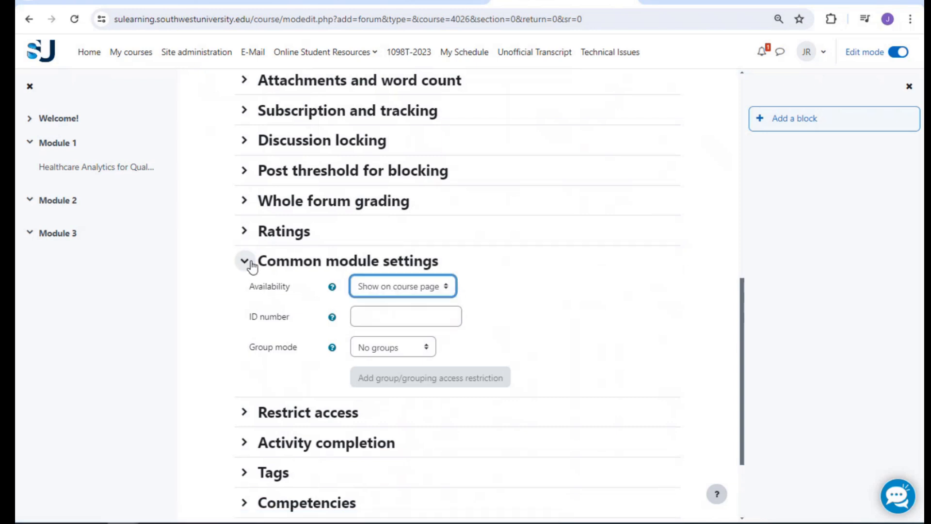
pyautogui.click(246, 262)
# Leave access unrestricted and expand the forum's Activity completion section
pyautogui.click(245, 292)
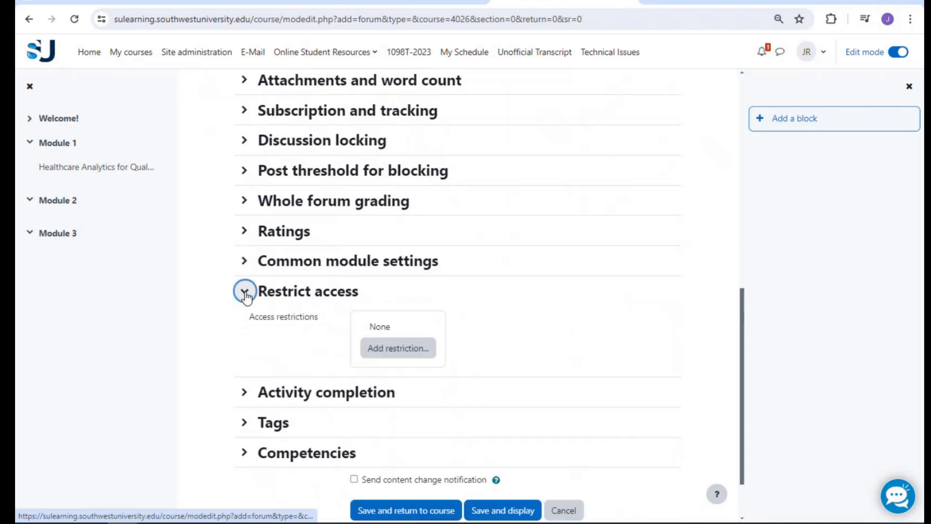
pyautogui.click(245, 292)
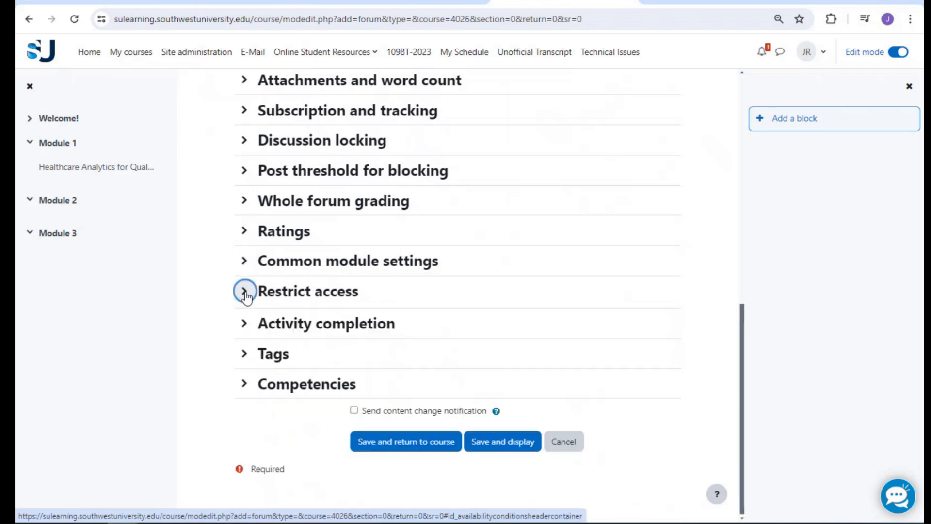
pyautogui.click(244, 321)
pyautogui.scroll(-2, 244, 322)
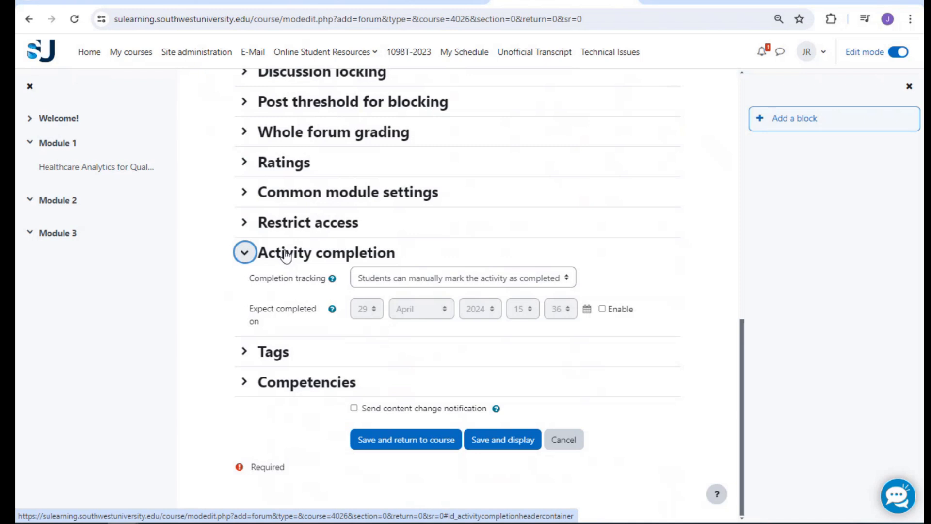
# Set completion tracking to 'Show activity as complete when conditions are met'
pyautogui.click(394, 280)
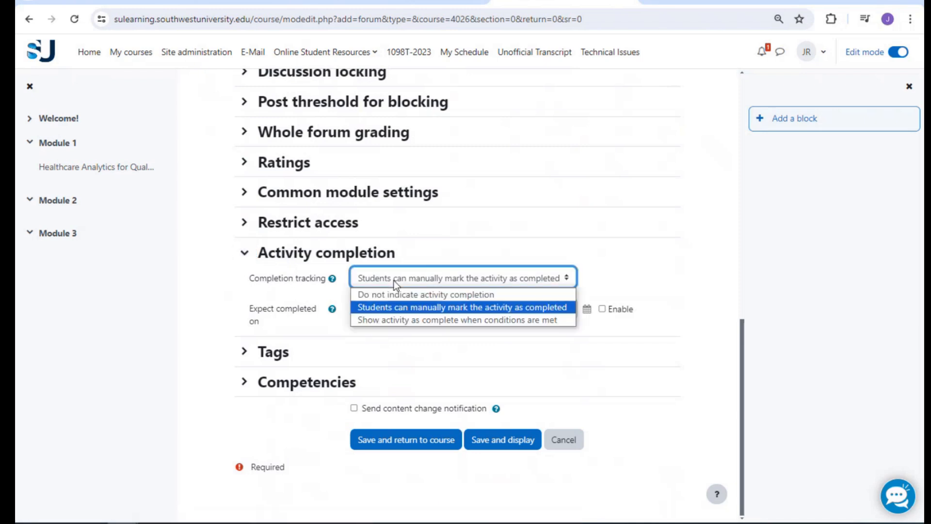
pyautogui.click(397, 320)
pyautogui.scroll(-3, 507, 194)
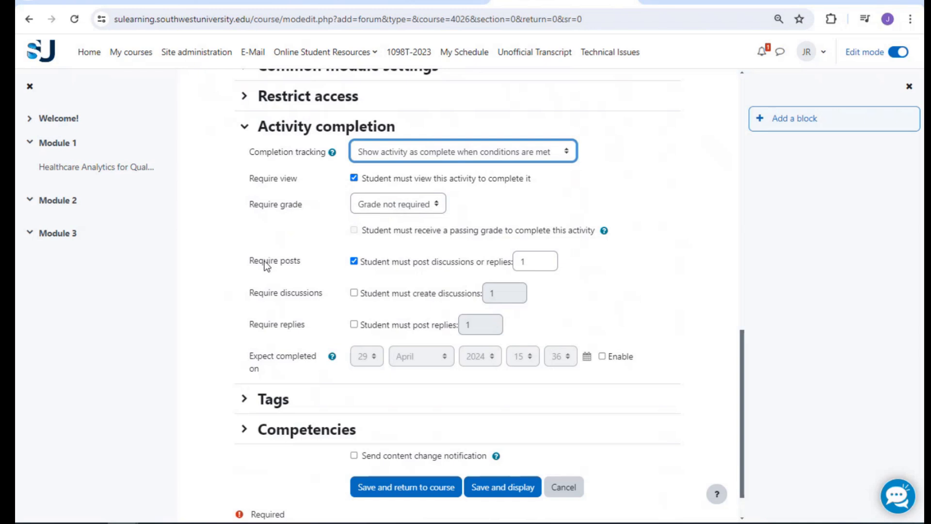
# Drop the posts requirement and require 1 discussion and 2 replies for completion
pyautogui.click(355, 263)
pyautogui.click(354, 293)
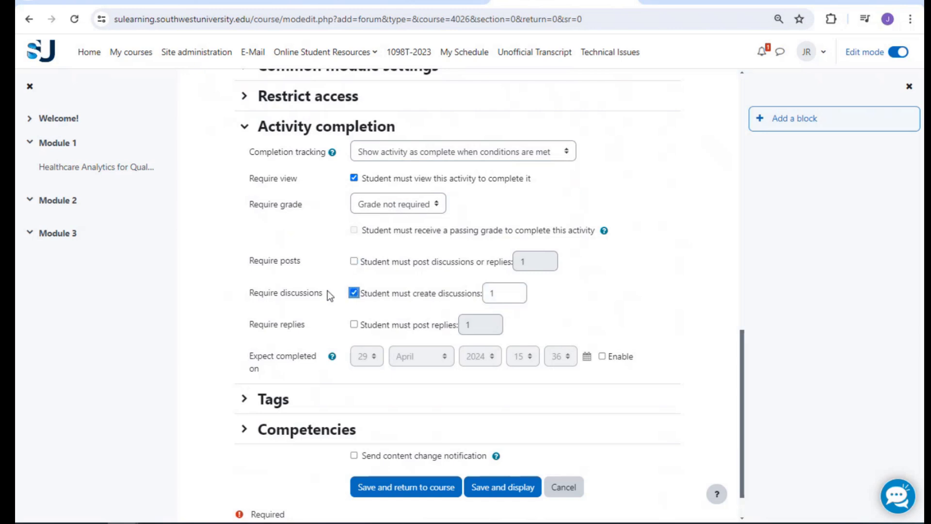
pyautogui.click(354, 324)
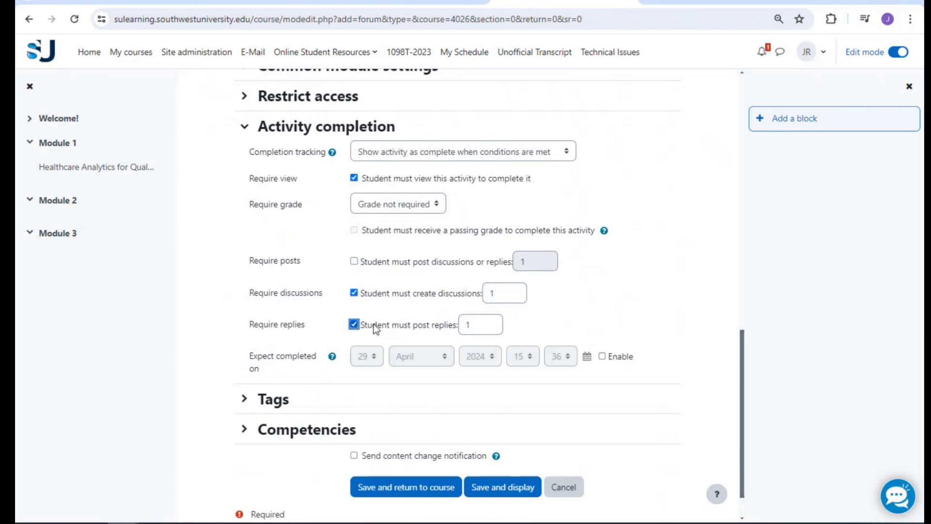
pyautogui.doubleClick(477, 323)
pyautogui.write('2')
pyautogui.click(323, 322)
pyautogui.scroll(-1, 297, 293)
pyautogui.click(244, 80)
# Check the Tags section, then save the Reversing Negative Self-Talk forum and return to the course
pyautogui.click(246, 351)
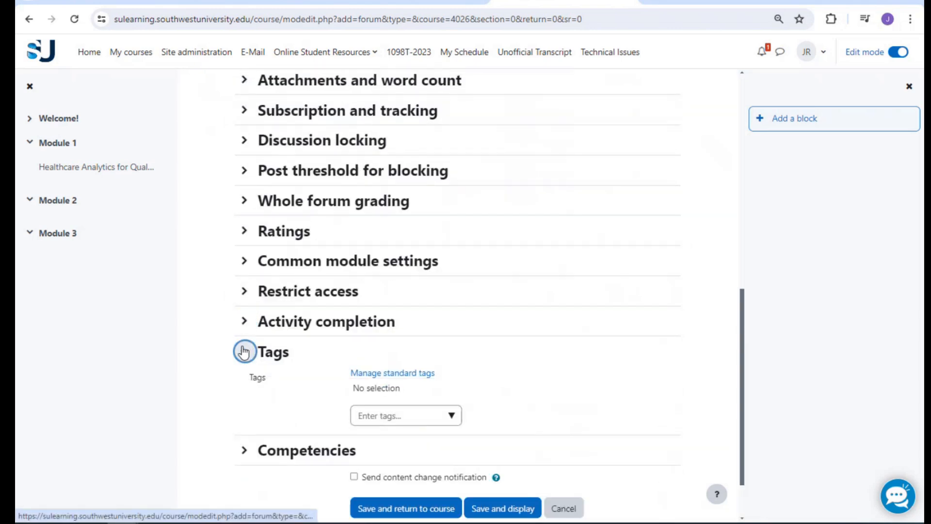
pyautogui.click(245, 351)
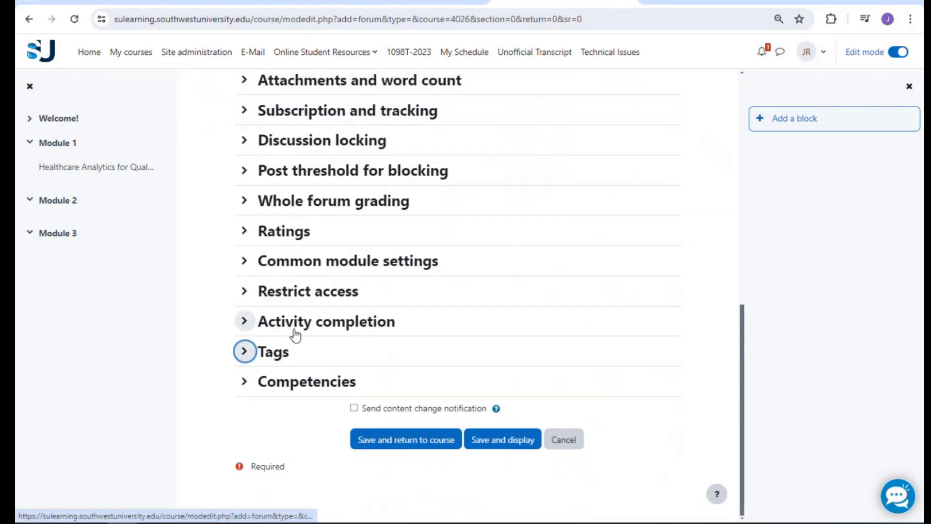
pyautogui.scroll(7, 328, 272)
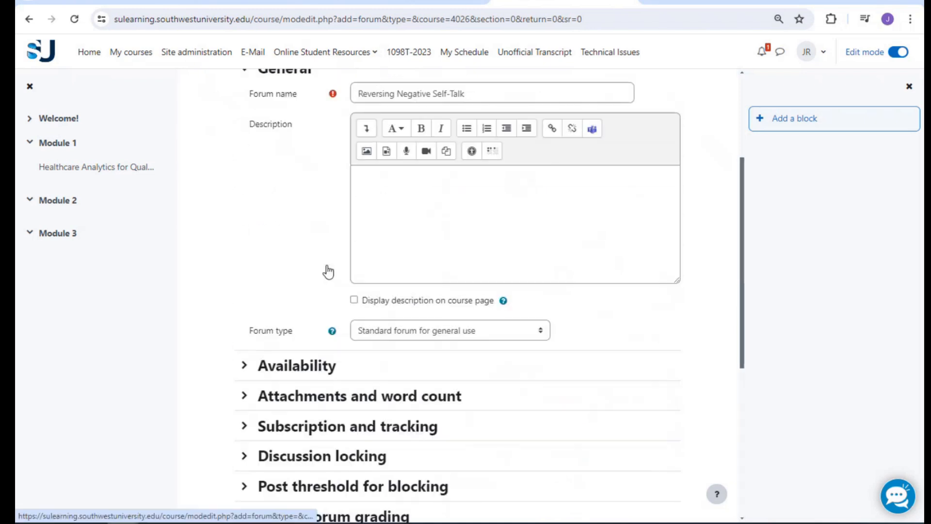
pyautogui.scroll(4, 328, 272)
pyautogui.scroll(-3, 329, 267)
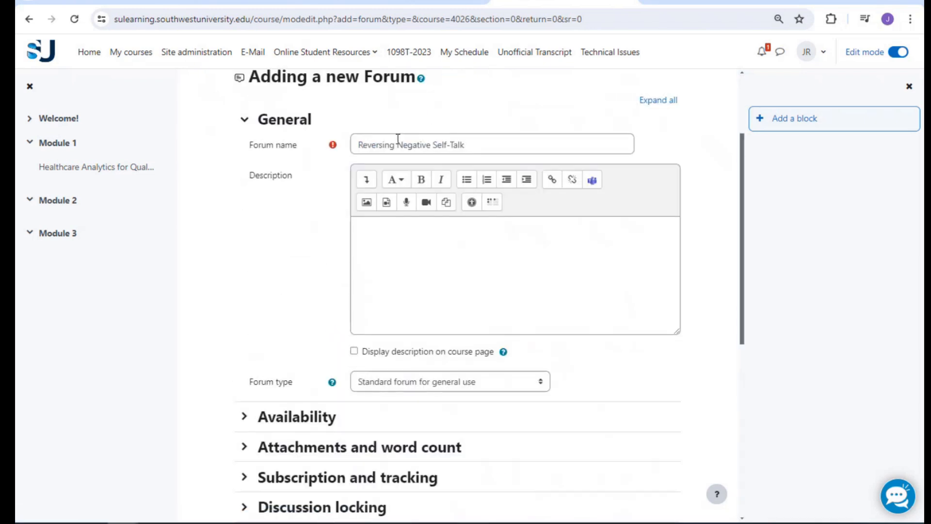
pyautogui.click(391, 270)
pyautogui.scroll(-8, 278, 264)
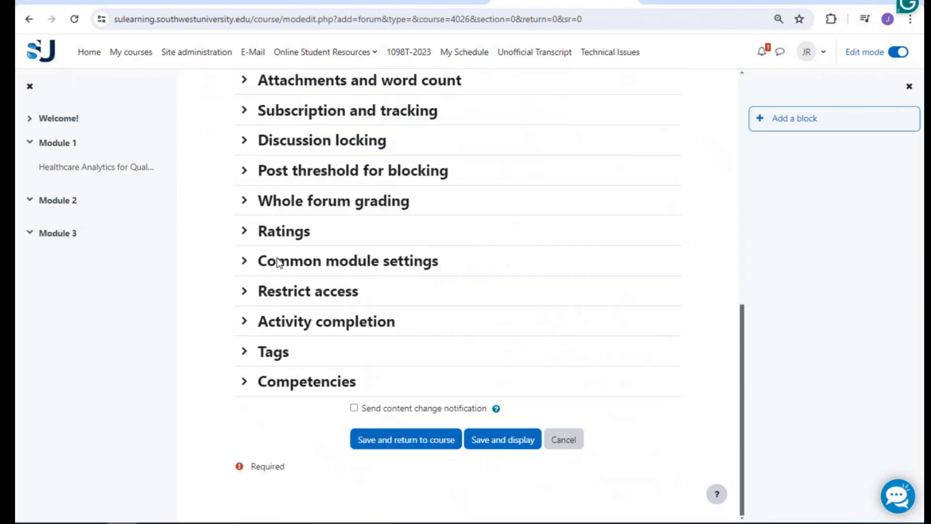
pyautogui.click(406, 433)
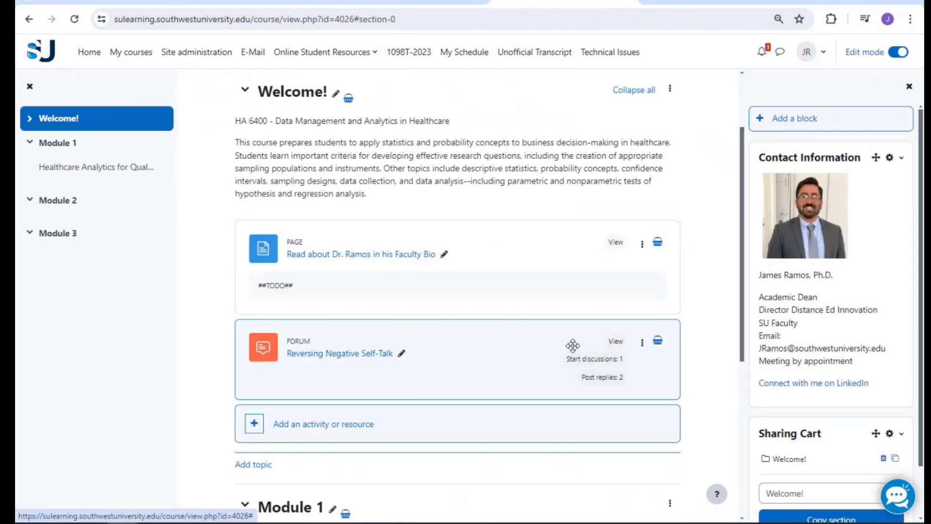
# Edit the forum's settings to give it the description '##TODO##' and save
pyautogui.click(642, 342)
pyautogui.click(612, 369)
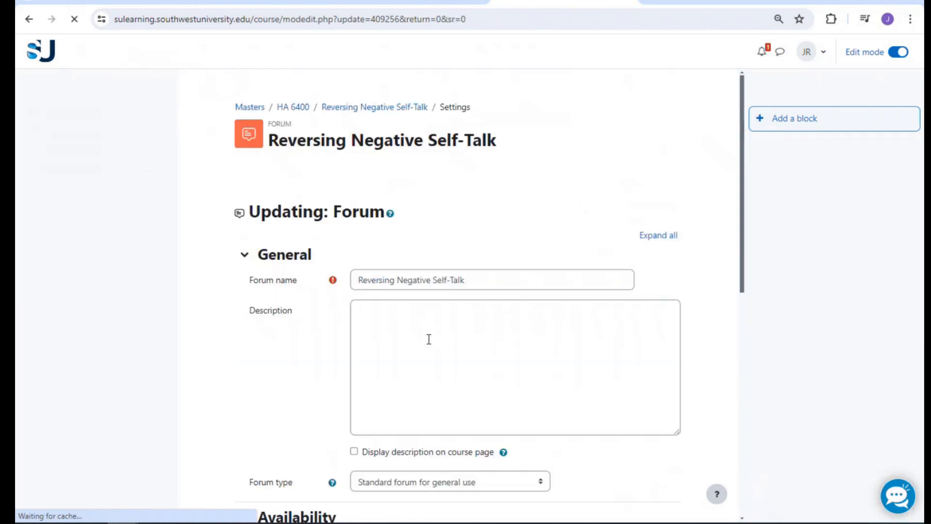
pyautogui.click(447, 386)
pyautogui.write('##TODO##')
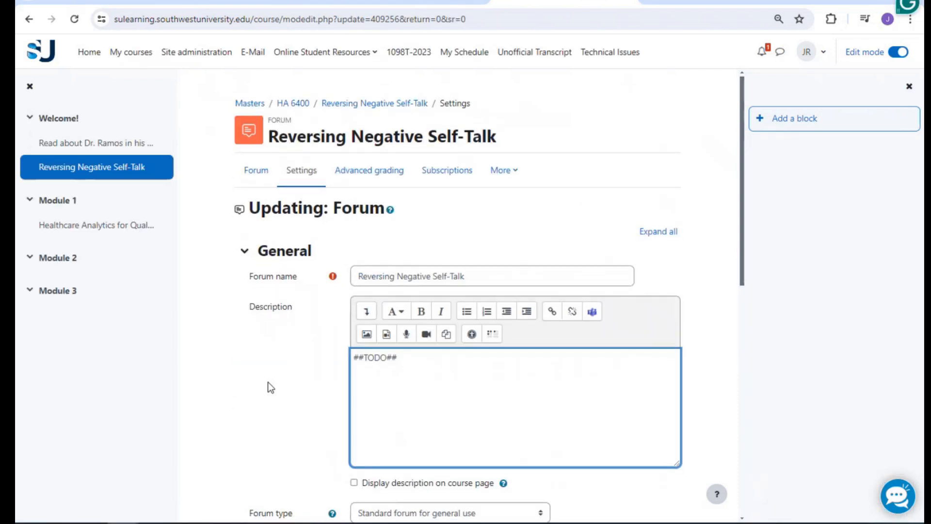
pyautogui.scroll(-10, 267, 383)
pyautogui.click(450, 443)
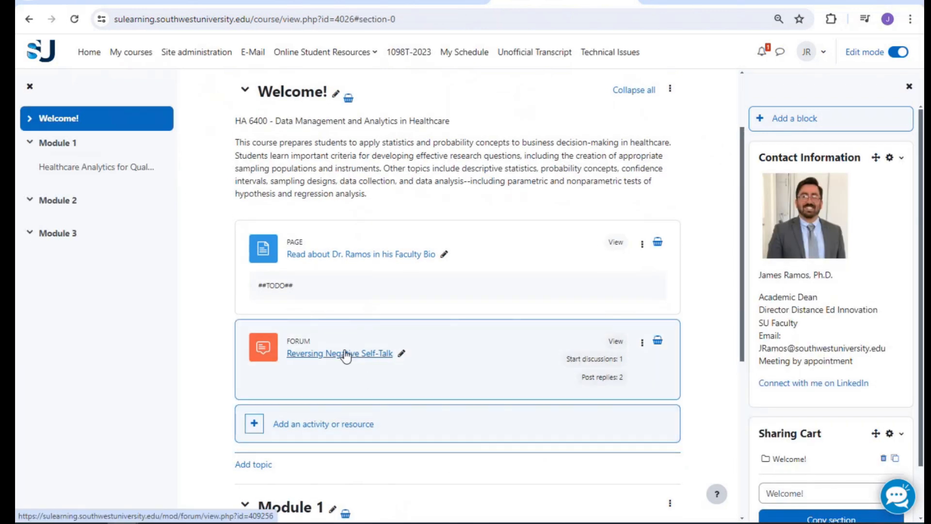
# Look through the HA 5000 course for reference
pyautogui.click(267, 4)
pyautogui.scroll(-3, 422, 310)
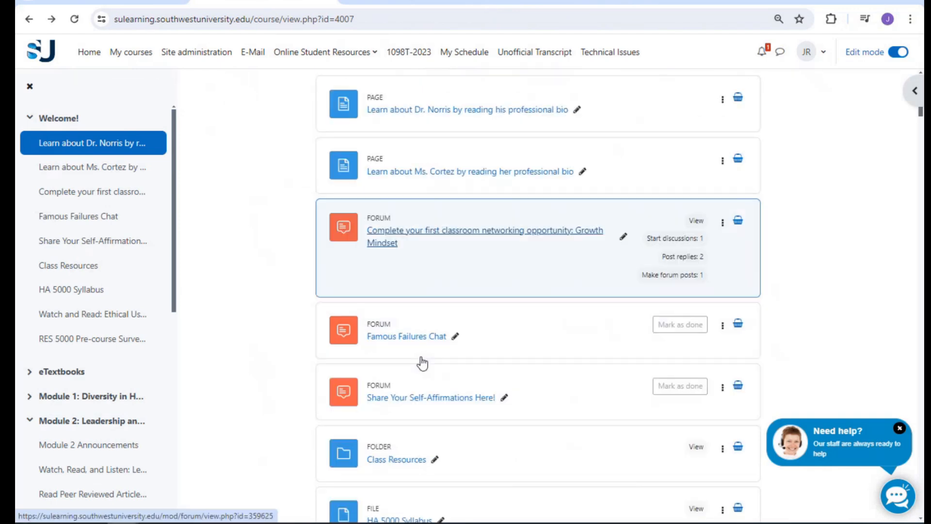
pyautogui.scroll(-1, 420, 356)
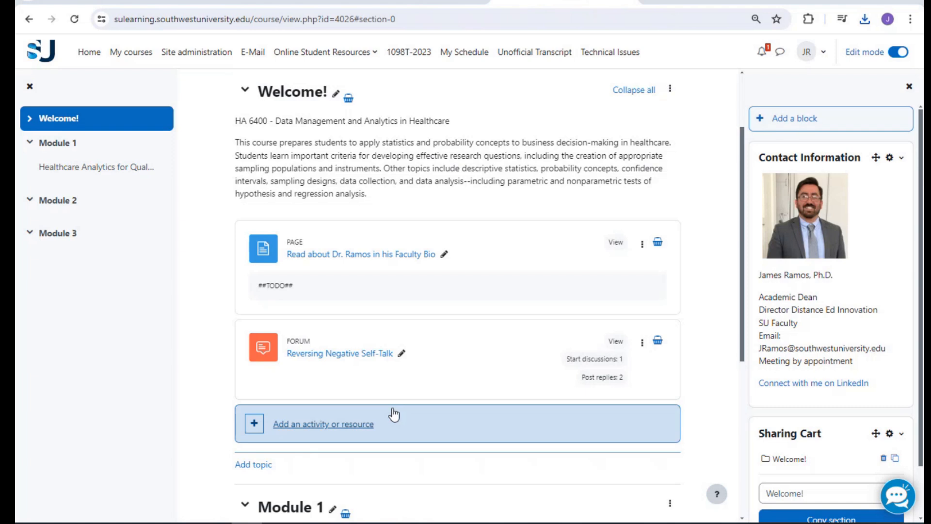
# Add a Folder resource to Welcome! named 'Class Resources'
pyautogui.click(344, 432)
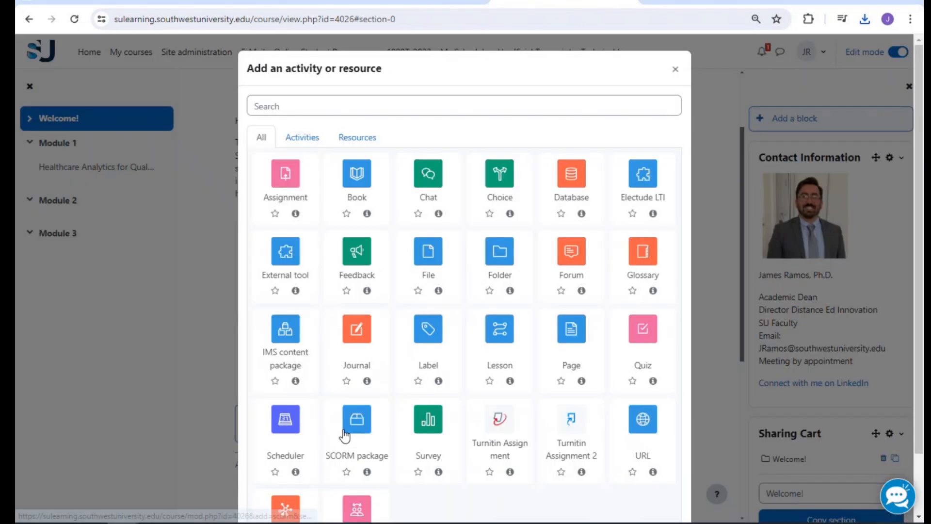
pyautogui.click(508, 253)
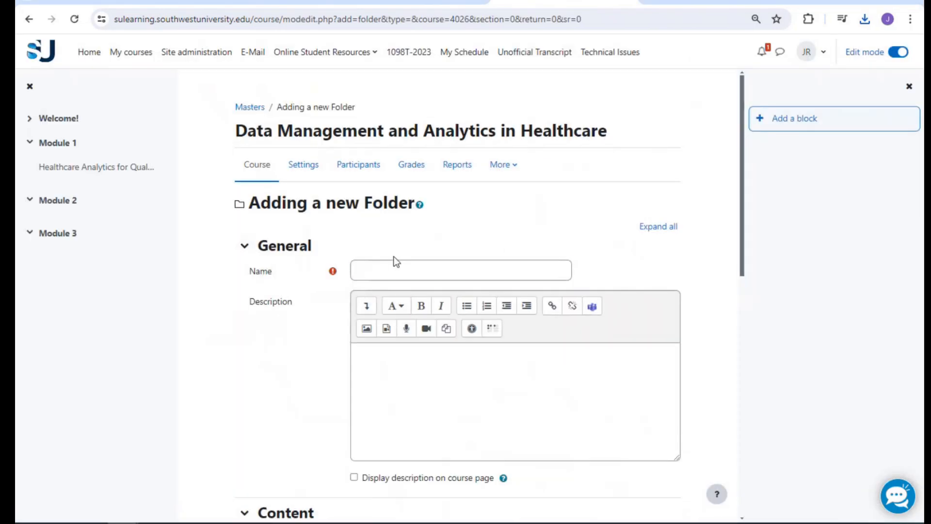
pyautogui.click(402, 273)
pyautogui.write('Class R')
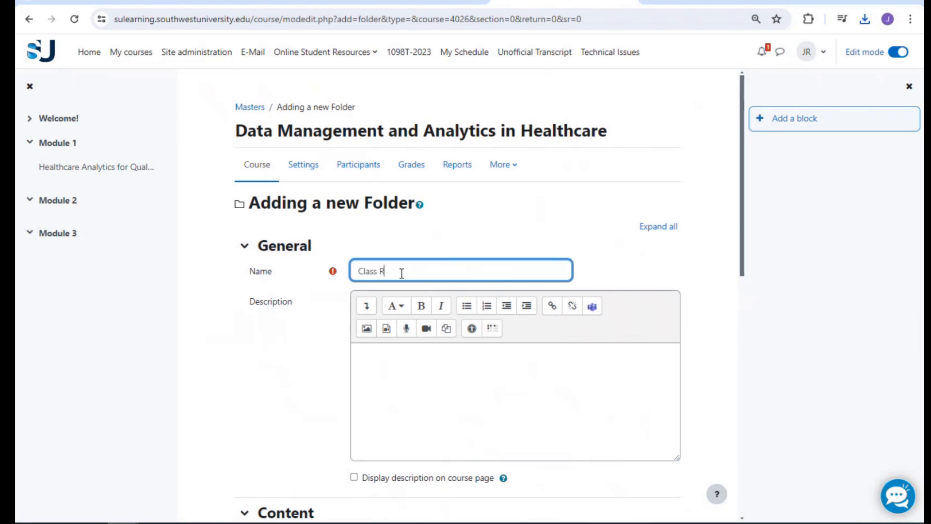
pyautogui.write('esources')
pyautogui.scroll(-1, 428, 318)
pyautogui.scroll(-3, 476, 281)
pyautogui.scroll(-2, 474, 278)
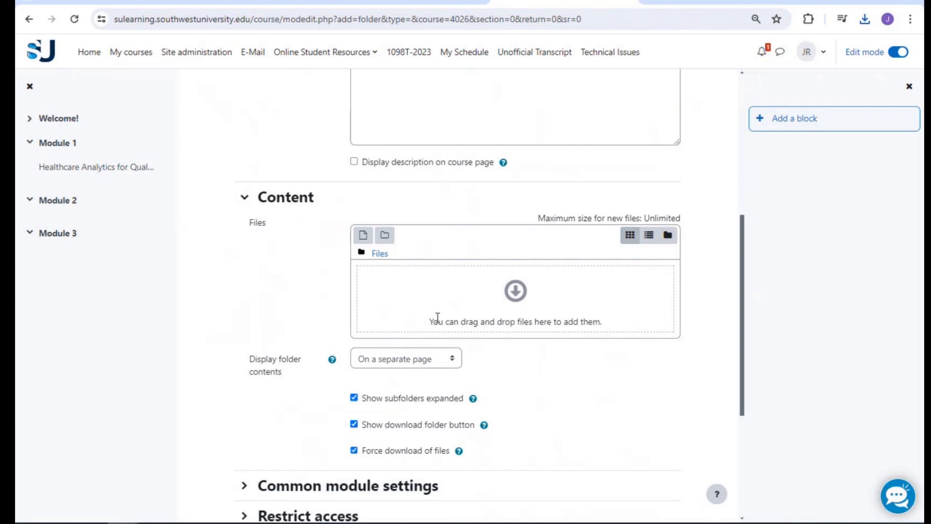
pyautogui.scroll(-1, 445, 301)
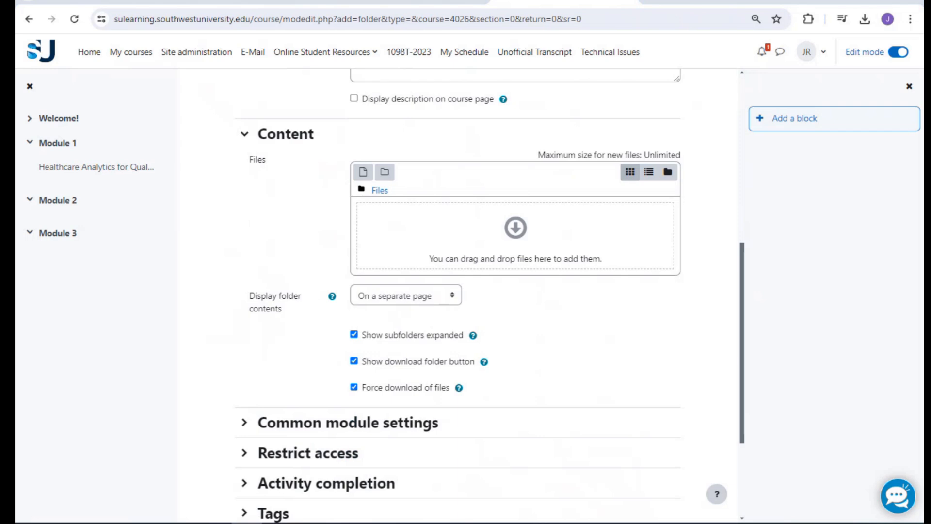
# Upload six PDFs into the folder and keep its contents on a separate page
pyautogui.moveTo(921, 232); pyautogui.dragTo(574, 248)
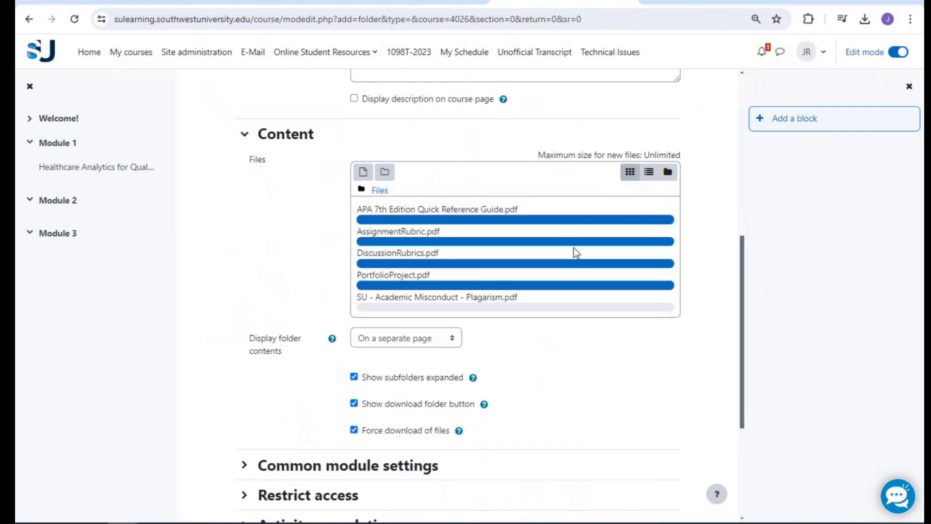
pyautogui.scroll(-3, 310, 257)
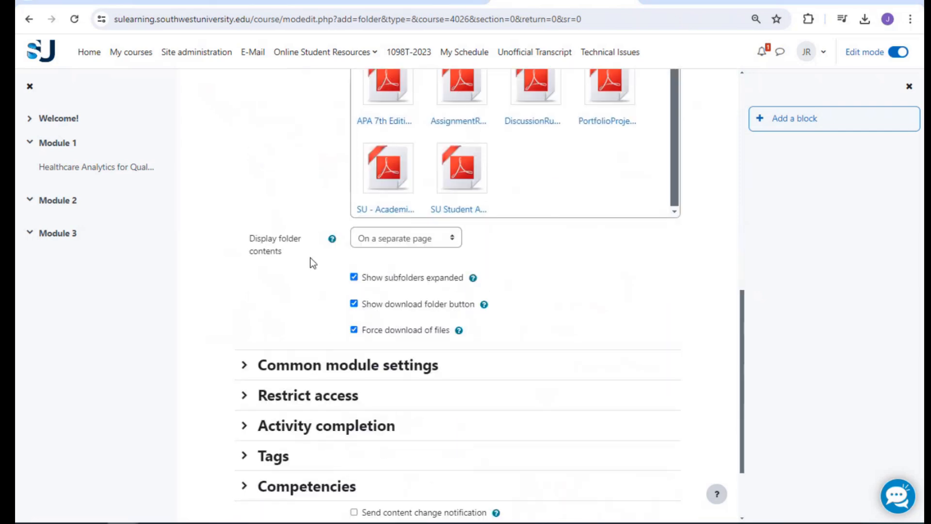
pyautogui.click(383, 206)
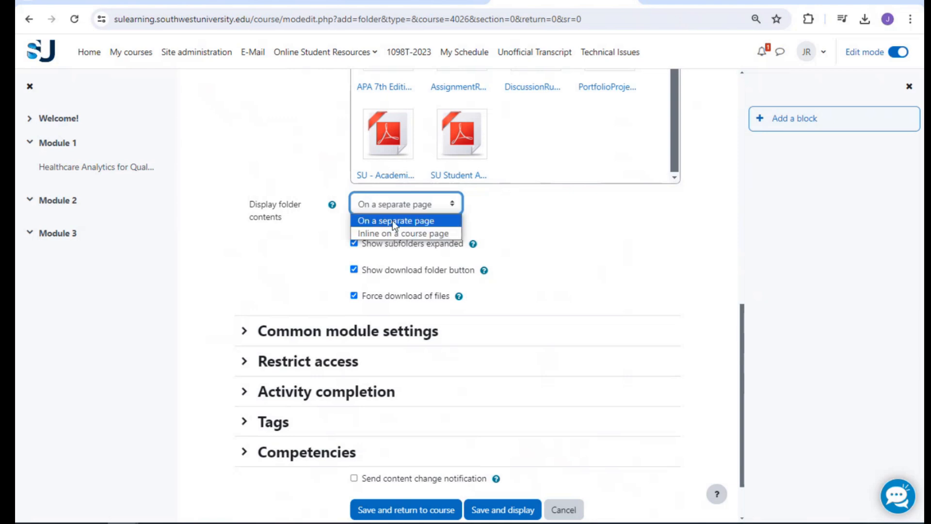
pyautogui.click(392, 220)
pyautogui.click(624, 246)
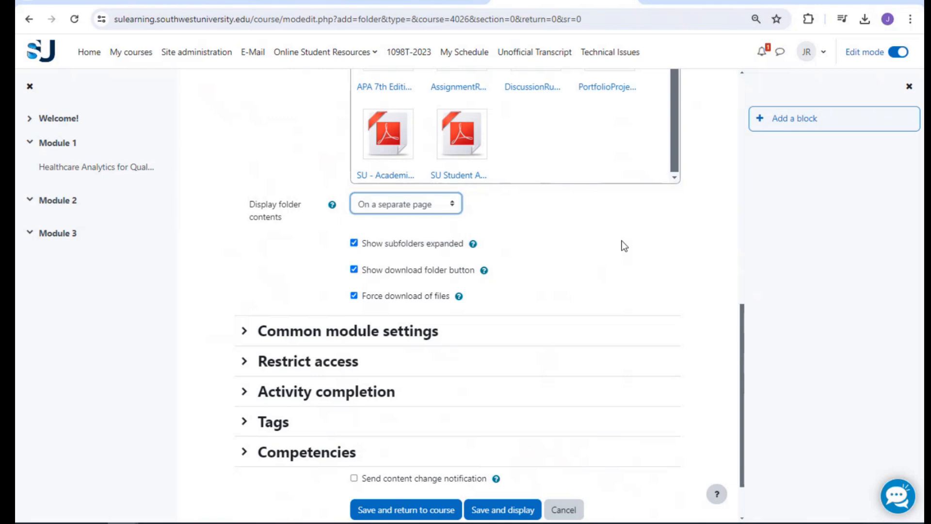
pyautogui.scroll(-1, 294, 217)
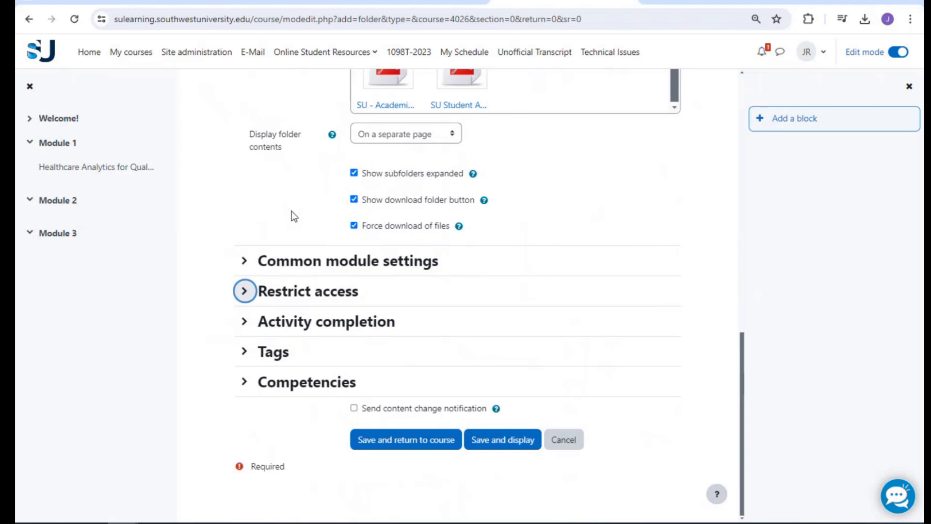
# Mark the folder complete once students view it, and save it
pyautogui.click(297, 321)
pyautogui.scroll(-1, 408, 295)
pyautogui.click(421, 284)
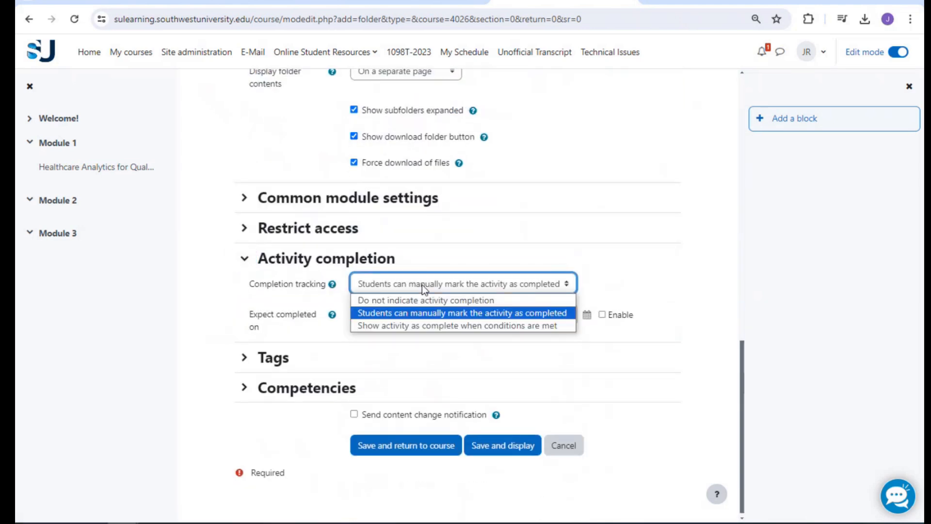
pyautogui.click(421, 325)
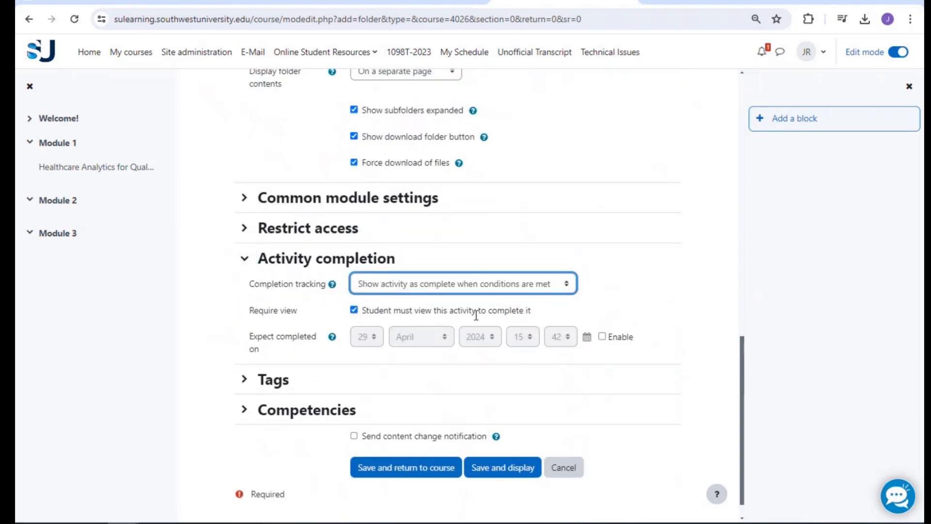
pyautogui.click(430, 478)
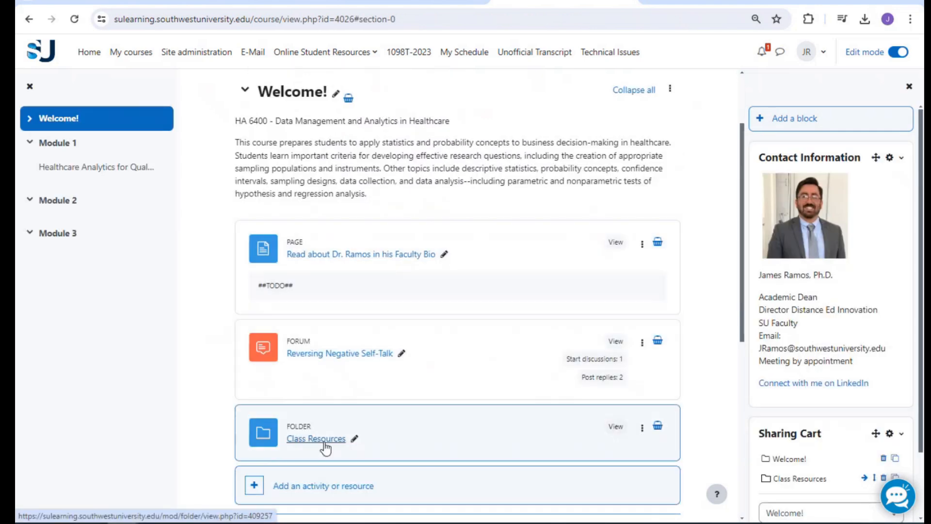
# Tick 'Display description on course page' in the Reversing Negative Self-Talk forum settings and save
pyautogui.scroll(-2, 394, 390)
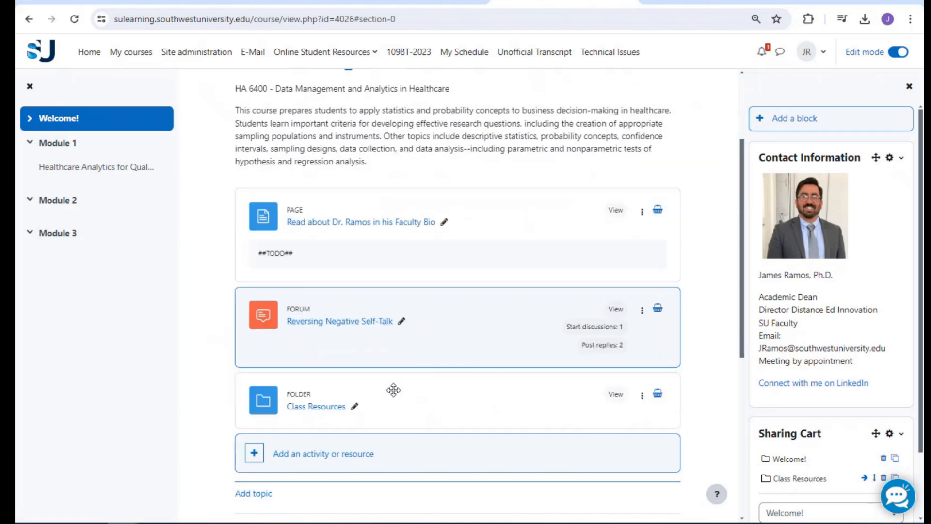
pyautogui.scroll(-1, 393, 390)
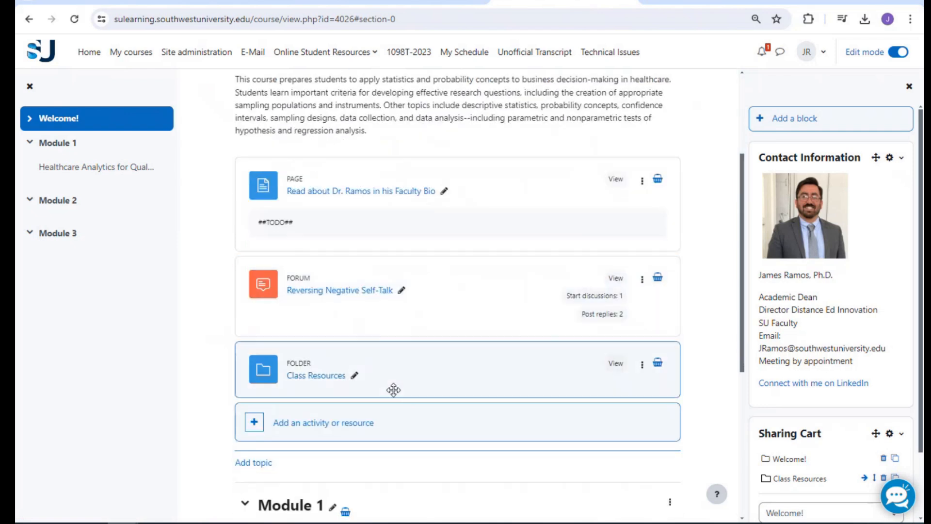
pyautogui.click(641, 280)
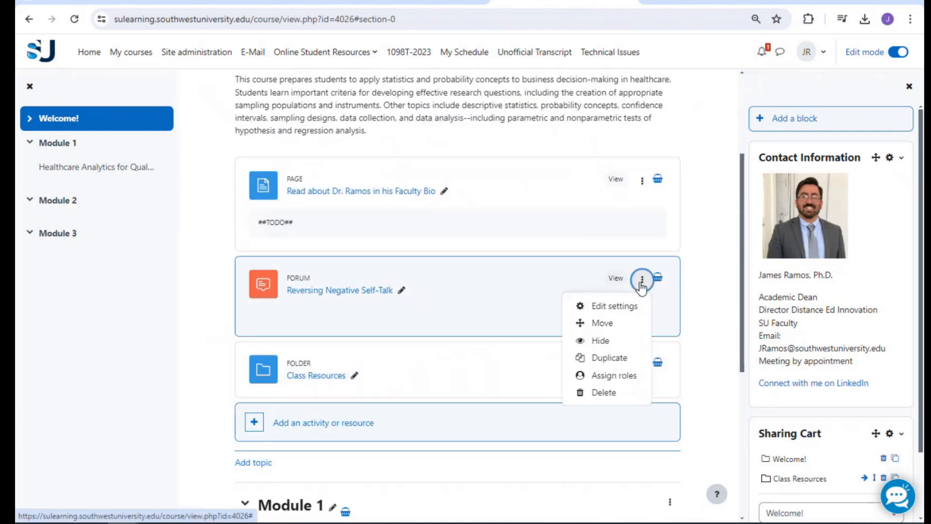
pyautogui.click(614, 306)
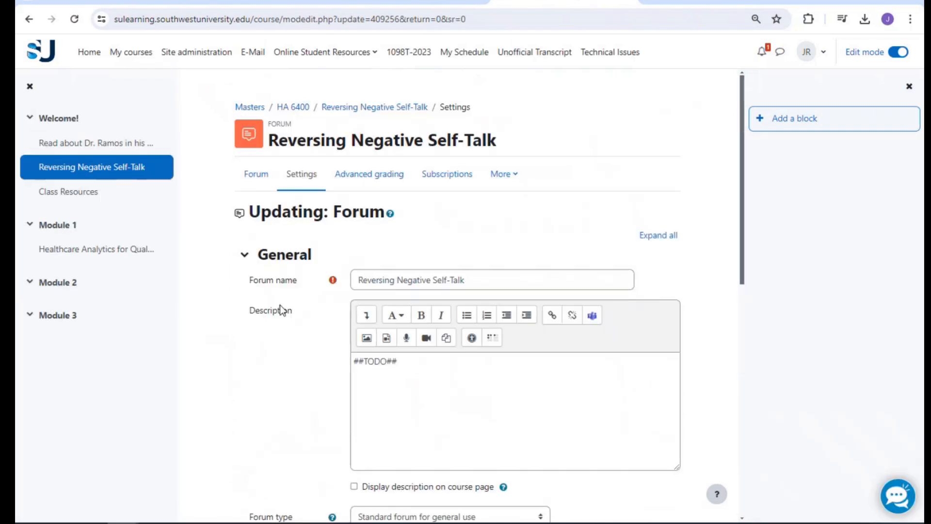
pyautogui.click(354, 486)
pyautogui.scroll(-4, 292, 389)
pyautogui.scroll(-5, 333, 262)
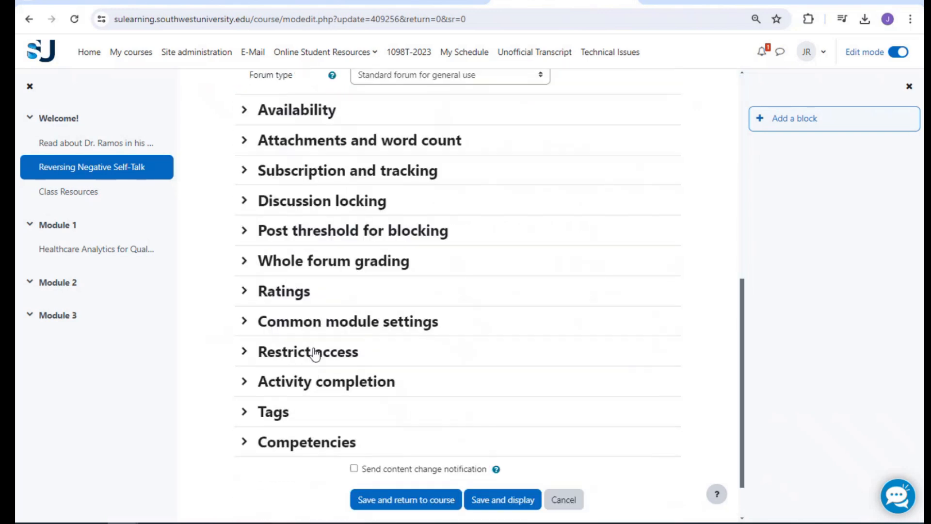
pyautogui.scroll(8, 293, 218)
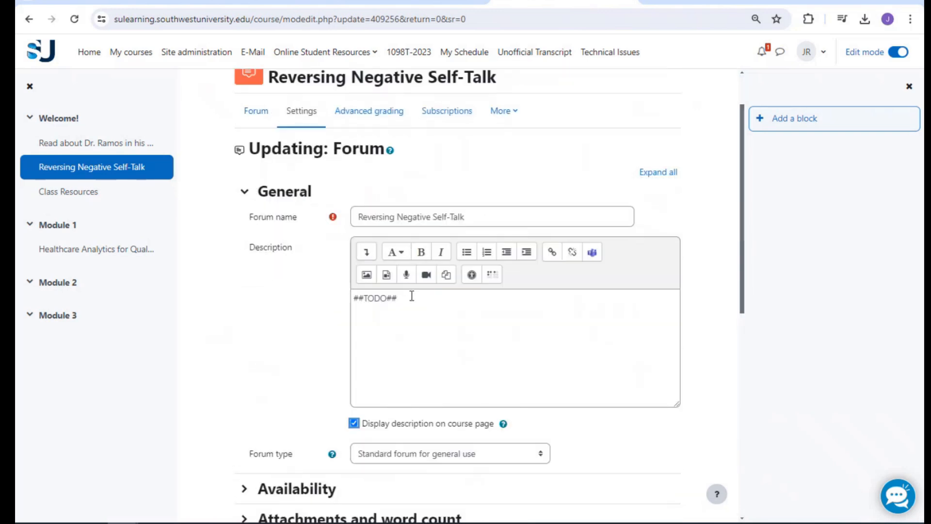
pyautogui.scroll(-9, 322, 266)
pyautogui.scroll(8, 321, 266)
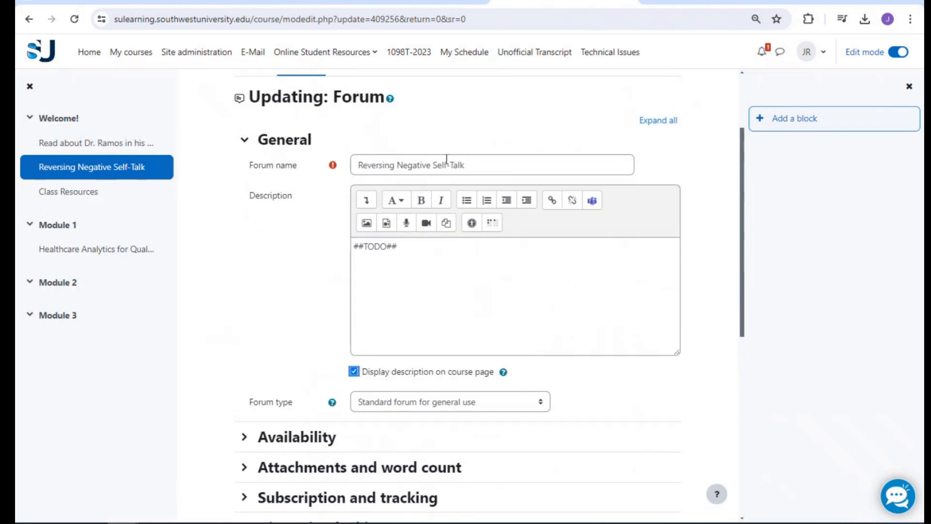
pyautogui.scroll(2, 447, 159)
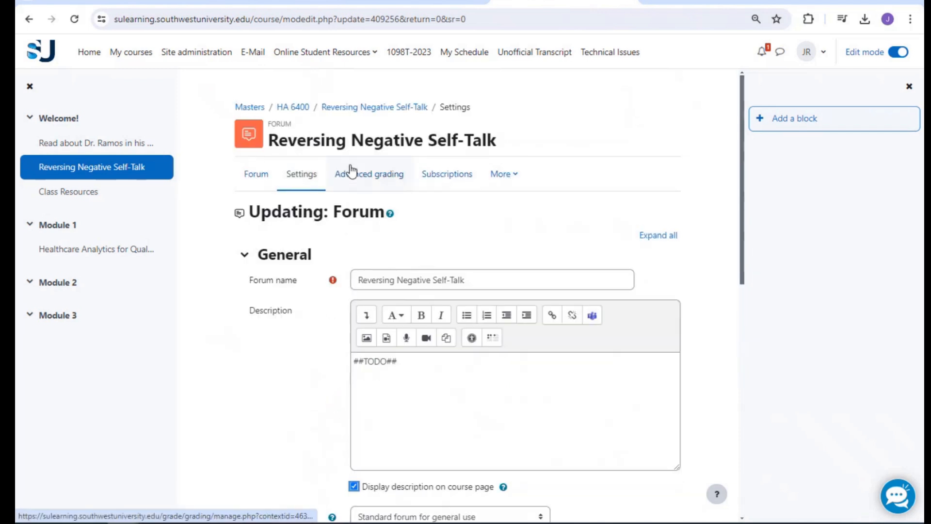
pyautogui.scroll(-10, 545, 260)
pyautogui.click(423, 439)
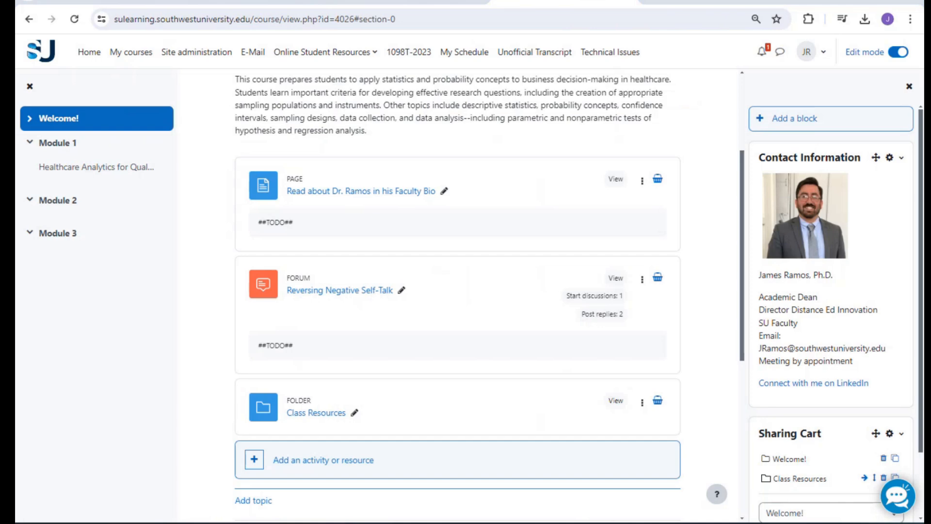
pyautogui.hotkey('alt', 'Tab')
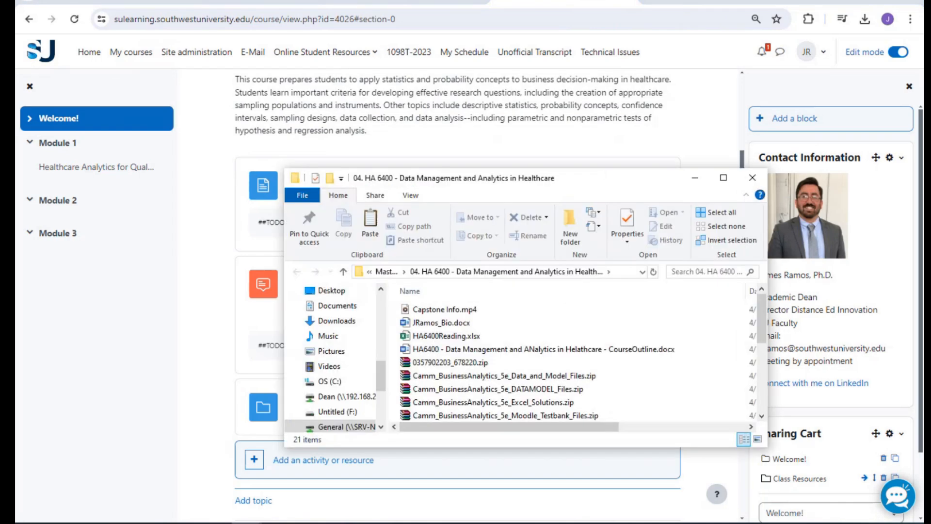
pyautogui.click(695, 179)
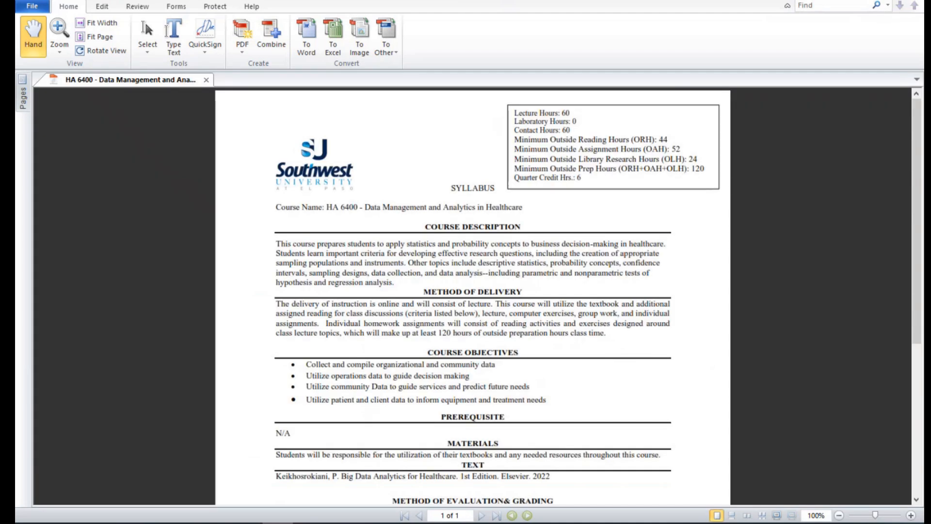
pyautogui.click(912, 2)
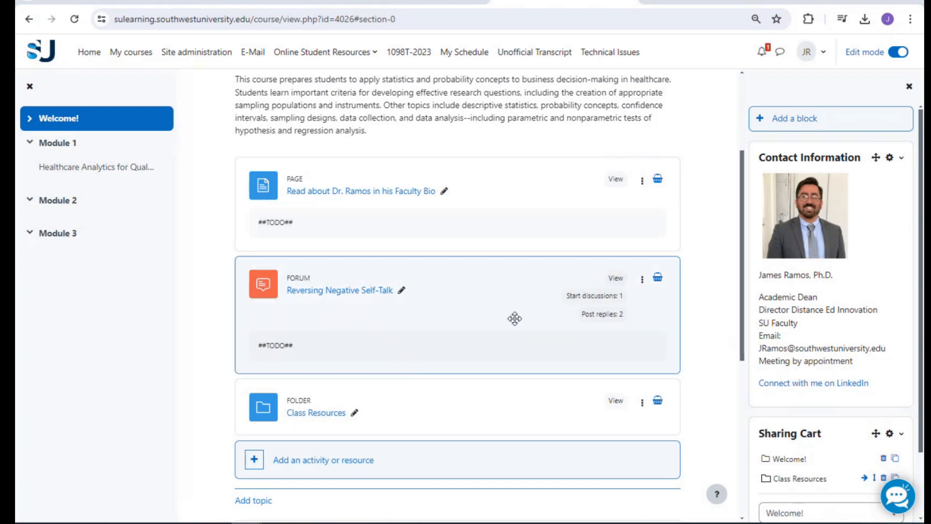
pyautogui.scroll(-3, 490, 325)
# Add a File resource named 'HA 6400 Course Syllabus' and upload the syllabus PDF
pyautogui.click(328, 335)
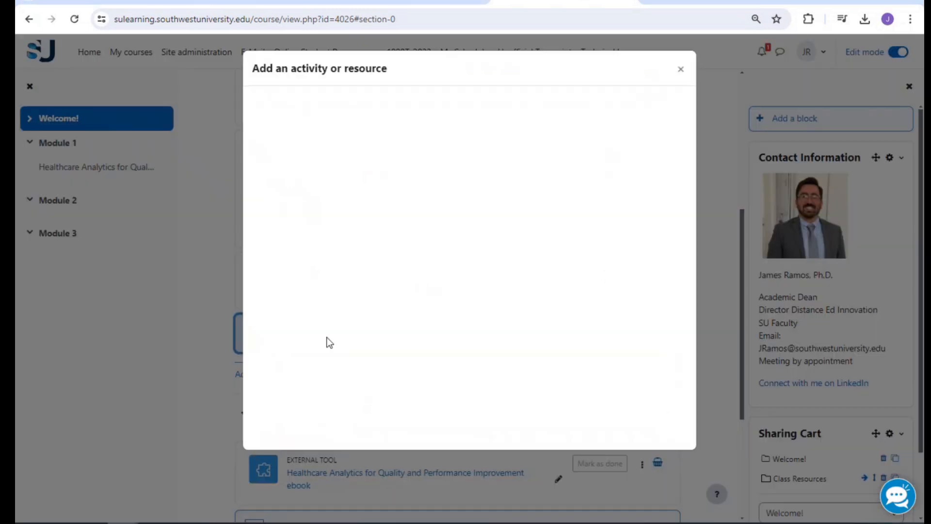
pyautogui.click(428, 252)
pyautogui.click(406, 268)
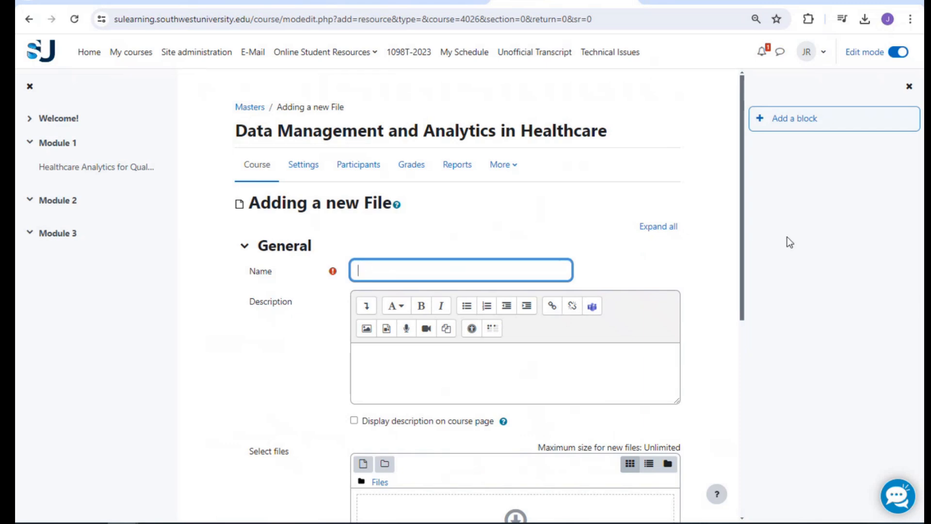
pyautogui.write('HA 6400 Course Syllabus')
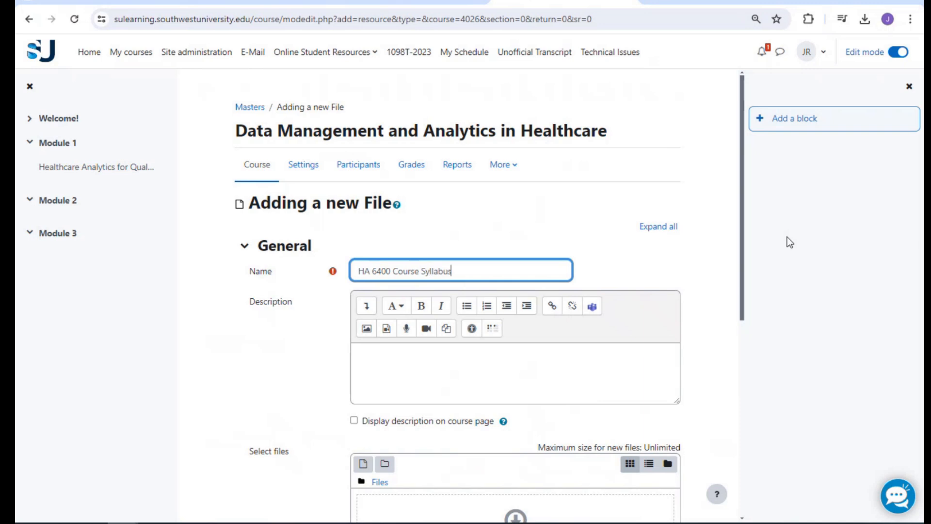
pyautogui.scroll(-4, 349, 280)
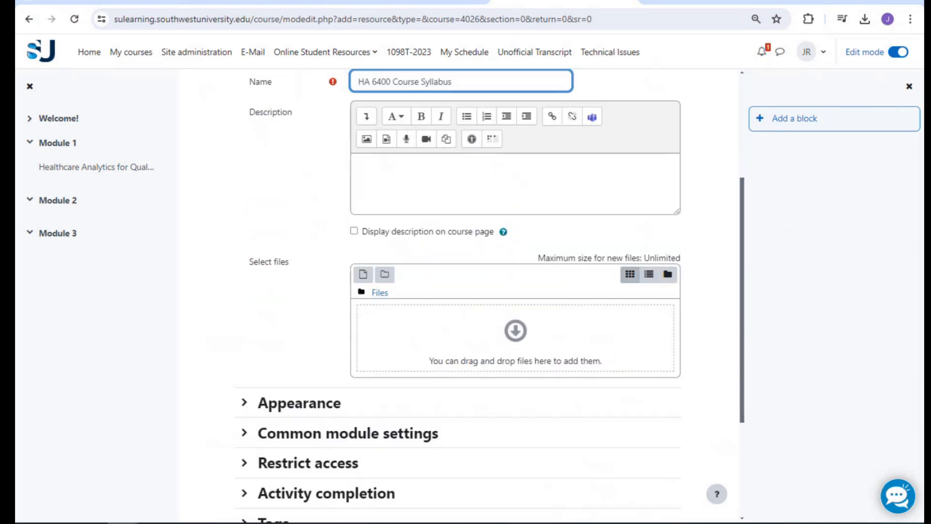
pyautogui.moveTo(804, 280); pyautogui.dragTo(508, 359)
pyautogui.click(311, 183)
pyautogui.click(375, 174)
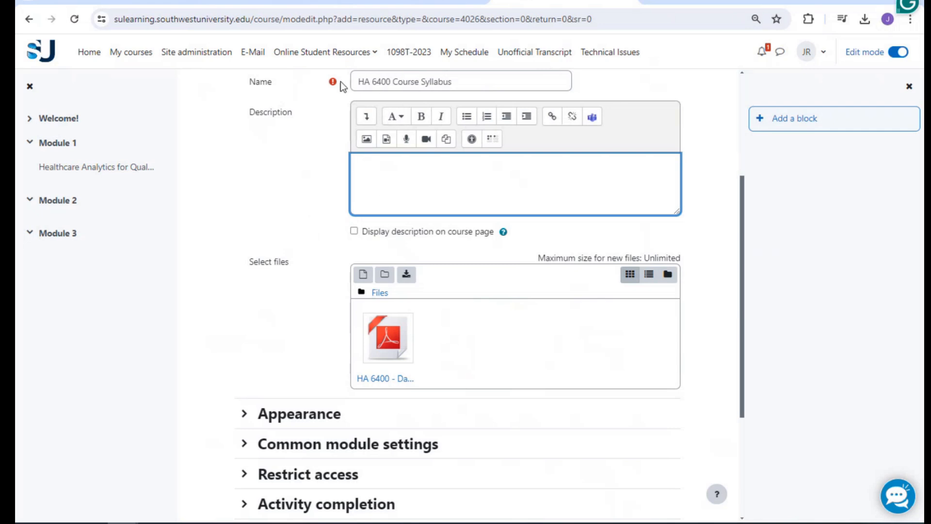
# Require students to view the syllabus file for completion, then save it
pyautogui.scroll(-4, 350, 337)
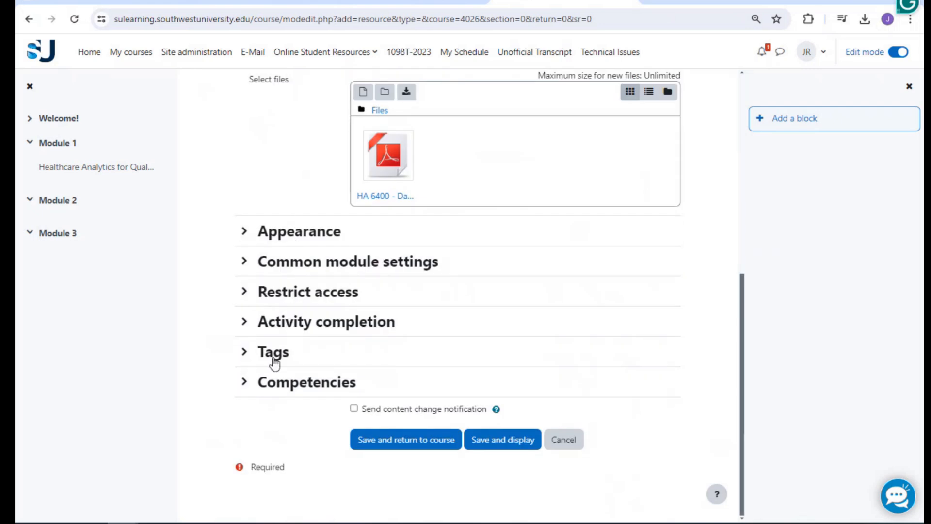
pyautogui.click(279, 324)
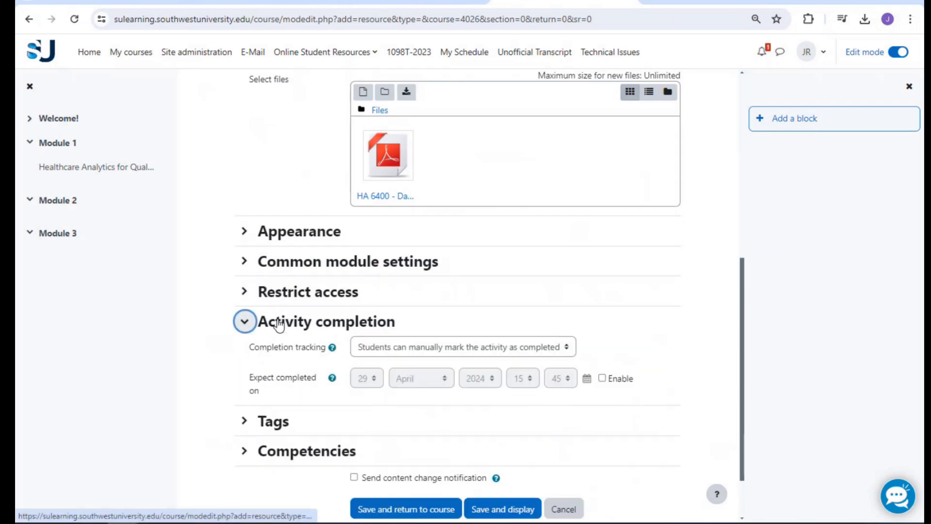
pyautogui.click(373, 341)
pyautogui.click(387, 391)
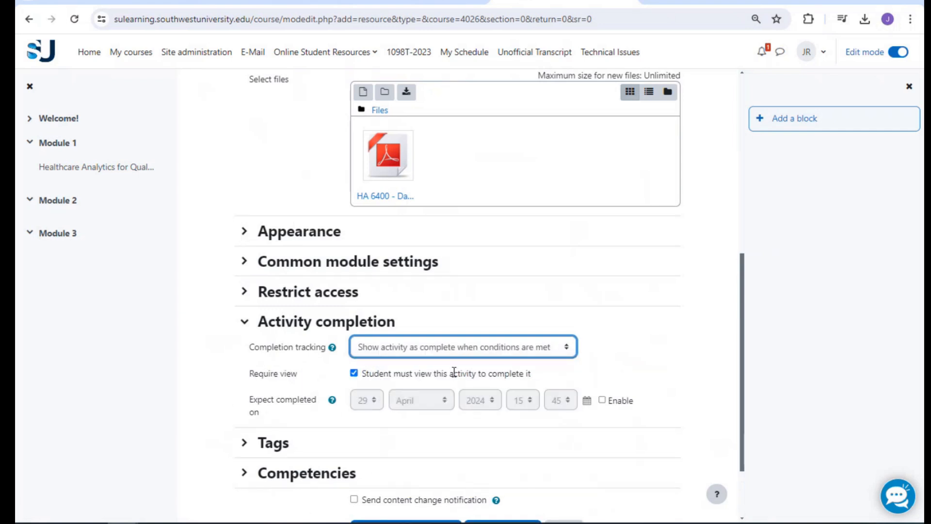
pyautogui.scroll(-2, 391, 405)
pyautogui.click(407, 440)
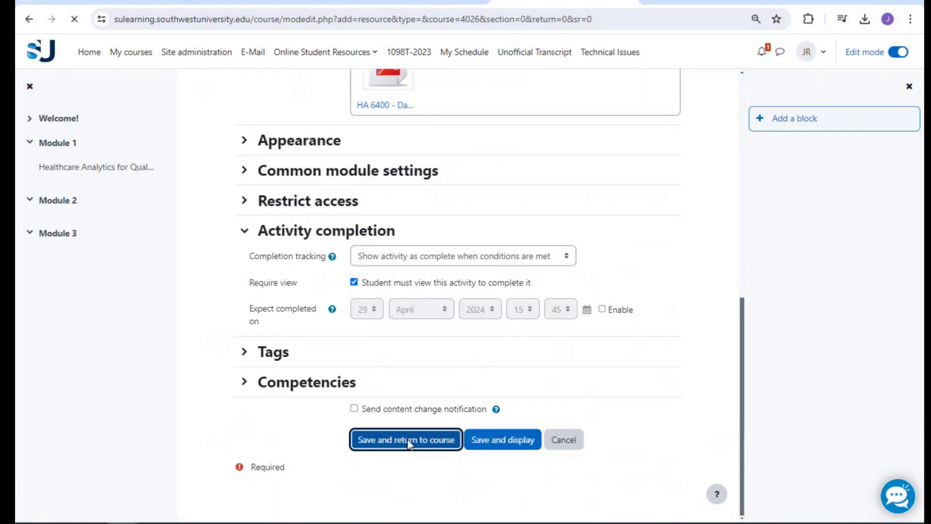
pyautogui.scroll(-4, 437, 329)
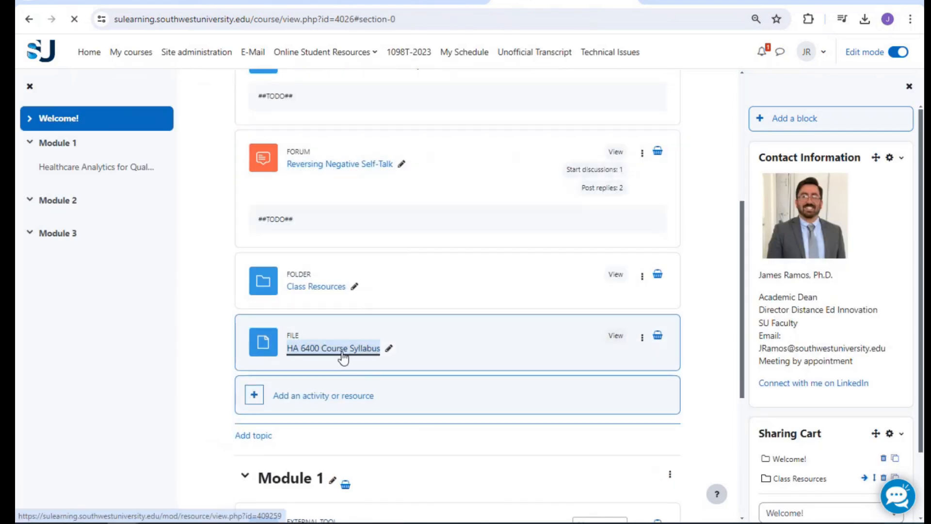
pyautogui.click(365, 360)
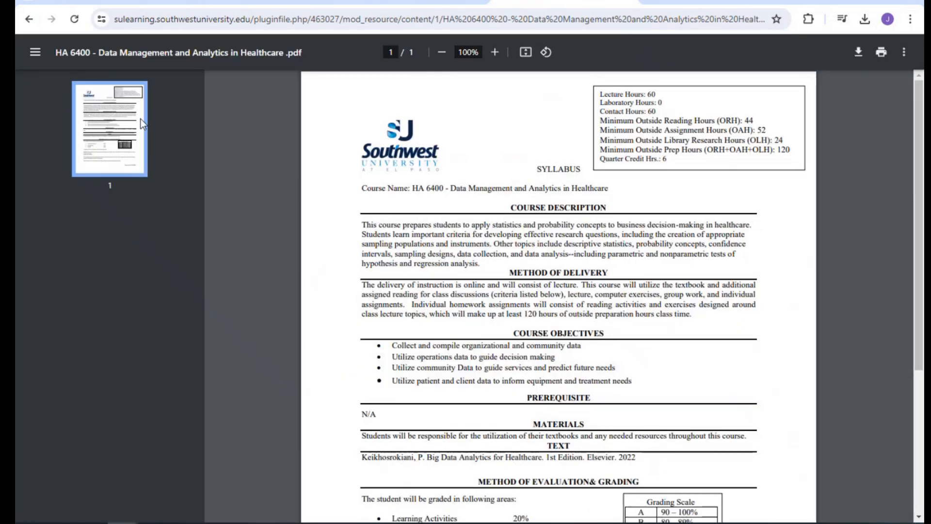
pyautogui.click(30, 20)
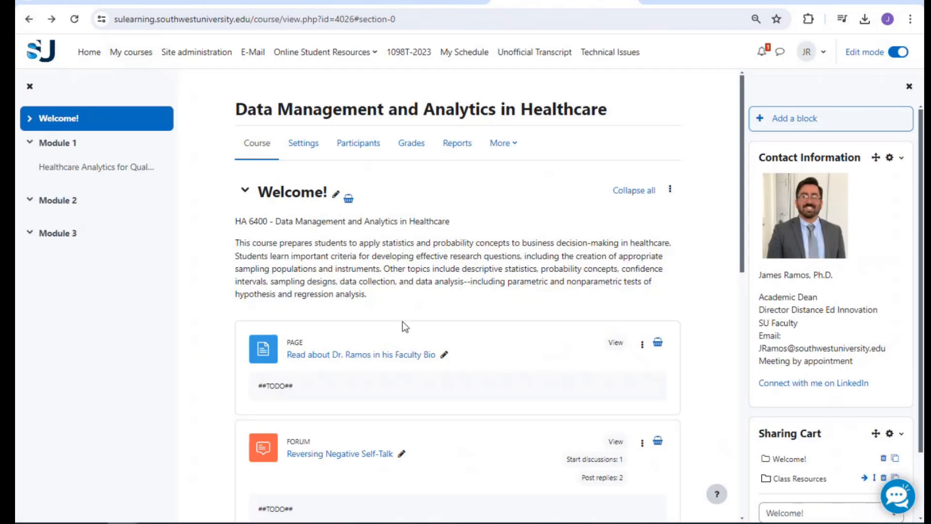
pyautogui.scroll(-5, 403, 321)
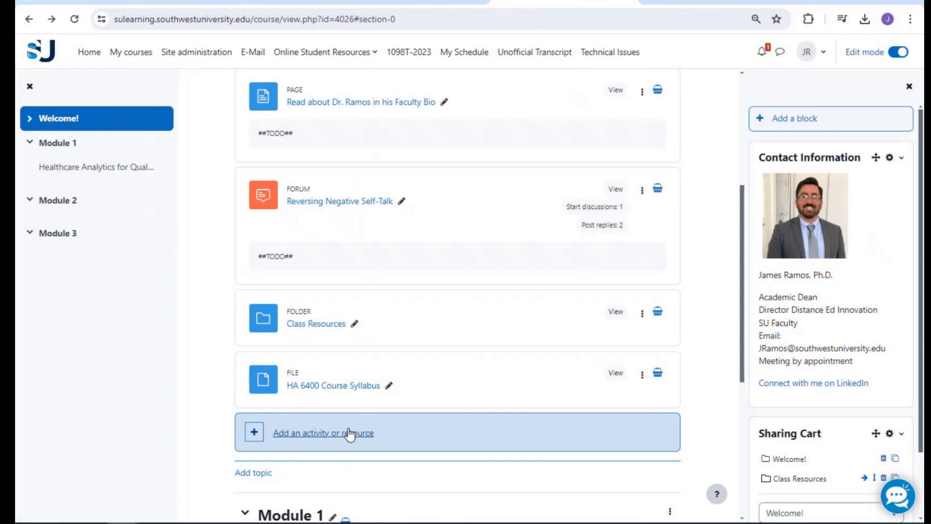
pyautogui.scroll(1, 436, 388)
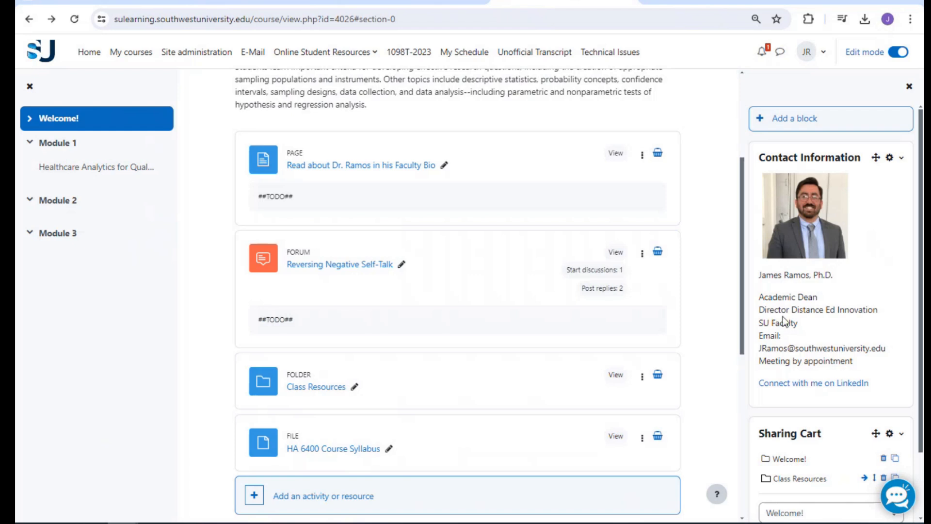
pyautogui.moveTo(759, 343); pyautogui.dragTo(865, 360)
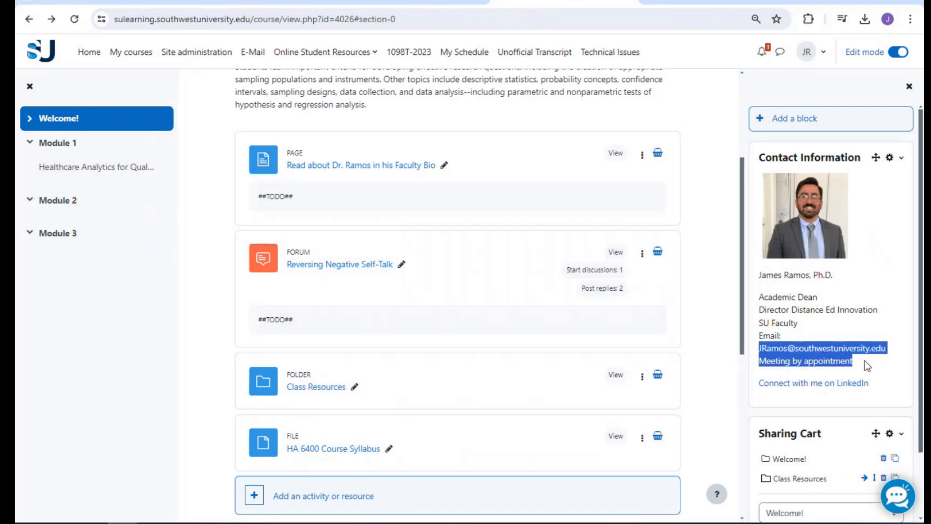